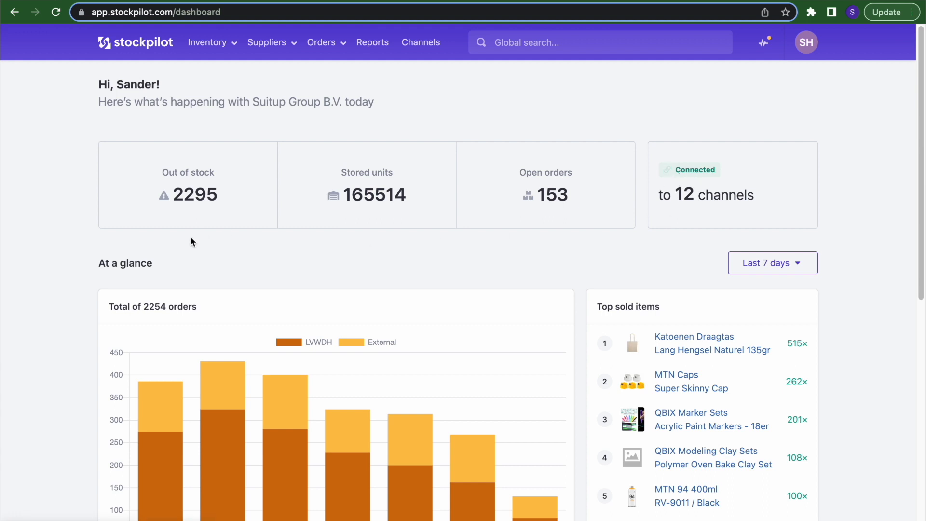
# - Scroll through the dashboard charts, hiding and restoring the suitupshop share in the pie chart
pyautogui.scroll(-2, 224, 270)
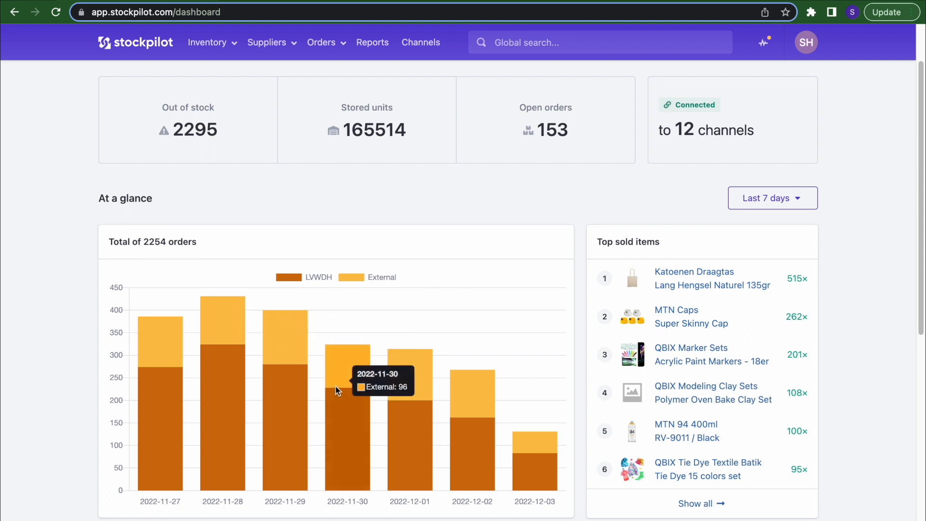
pyautogui.moveTo(338, 418)
pyautogui.moveTo(346, 369)
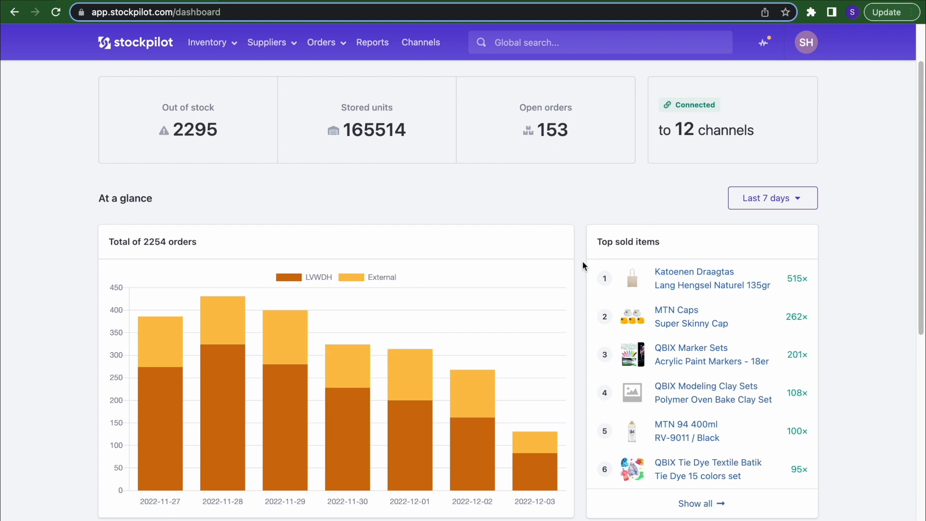
pyautogui.scroll(-5, 583, 261)
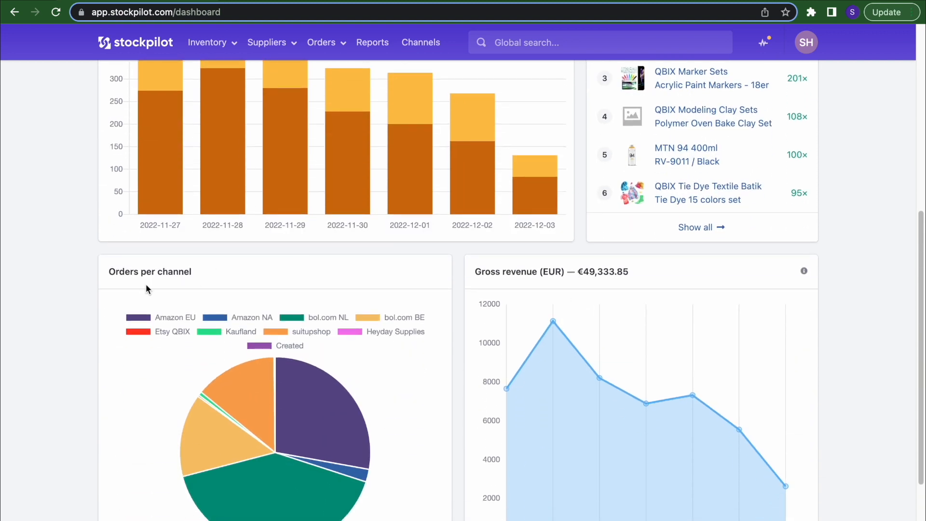
pyautogui.scroll(-2, 146, 285)
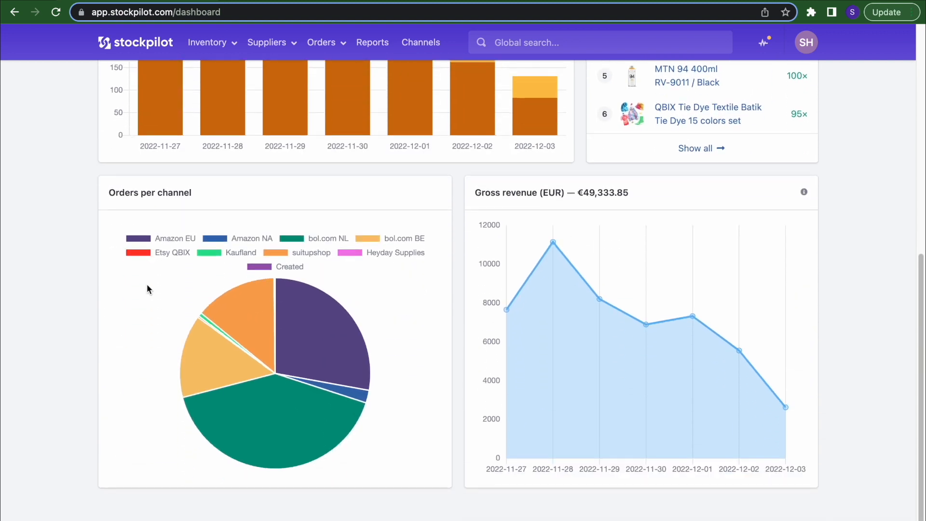
pyautogui.click(283, 250)
pyautogui.click(283, 251)
pyautogui.scroll(2, 484, 297)
pyautogui.scroll(-2, 484, 297)
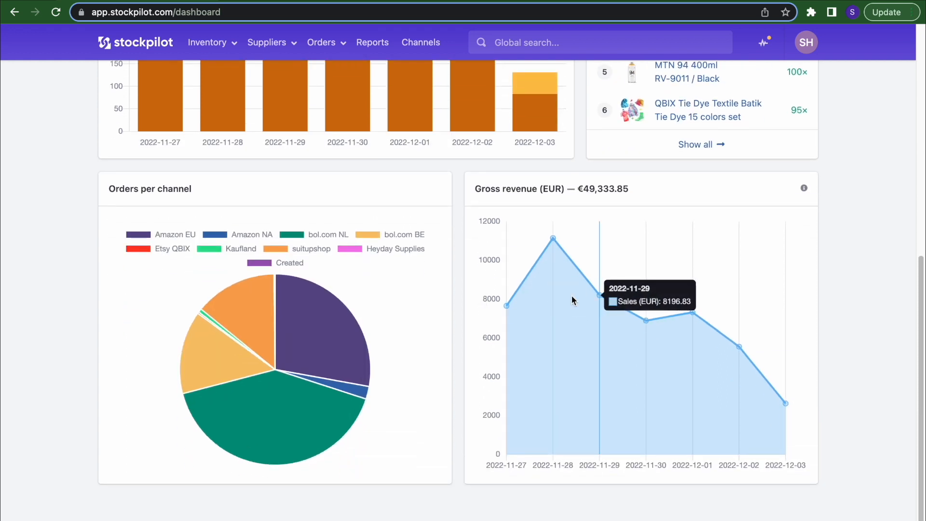
# - Highlight the gross revenue total, then set the reporting period to Last 7 days
pyautogui.moveTo(582, 189); pyautogui.dragTo(626, 189)
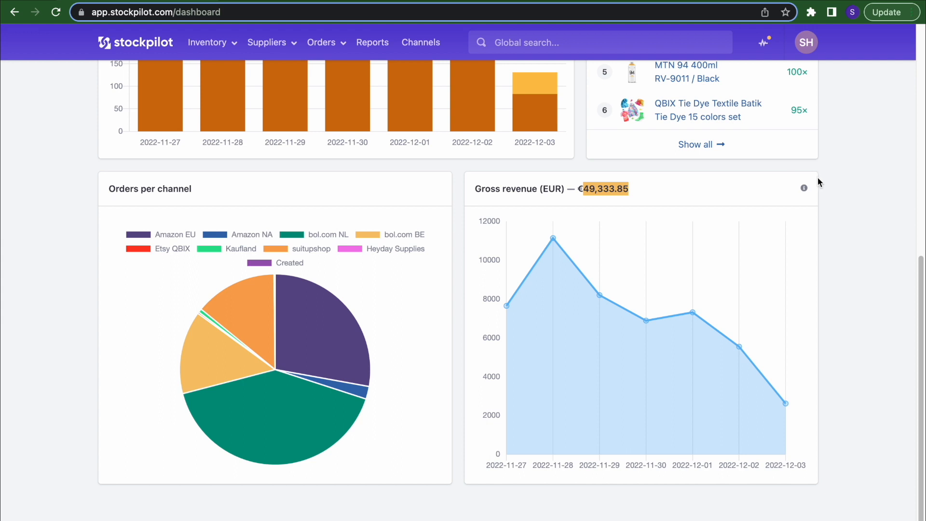
pyautogui.click(889, 242)
pyautogui.scroll(9, 890, 242)
pyautogui.click(793, 263)
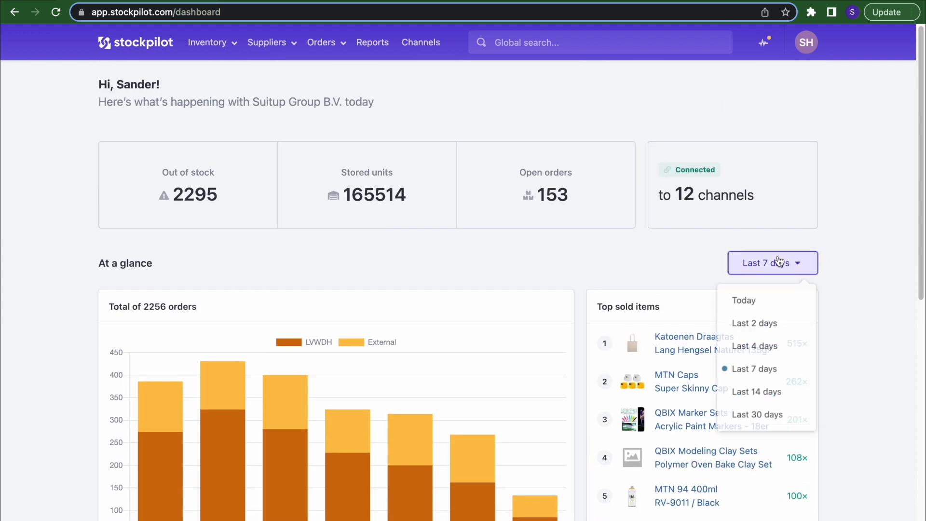
pyautogui.click(754, 393)
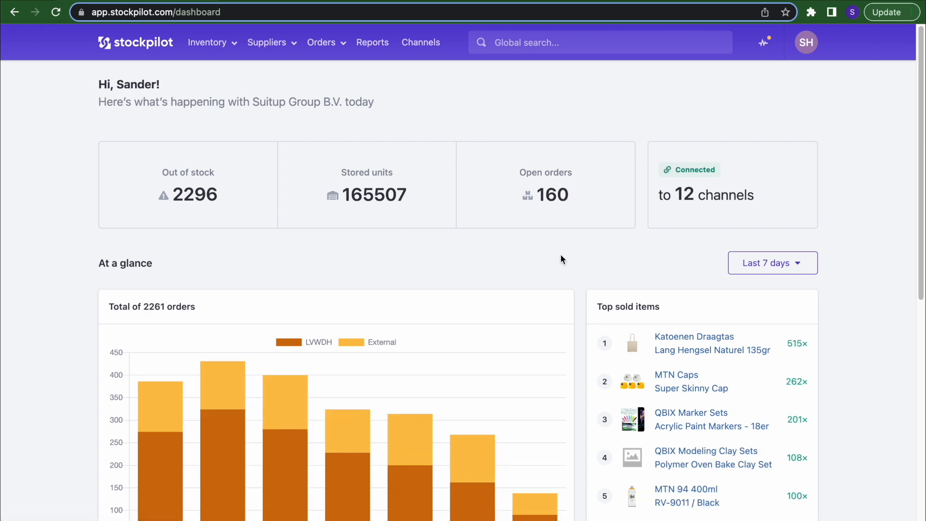
# - Go to Inventory > Products and scroll down the 908-entry product list
pyautogui.click(227, 44)
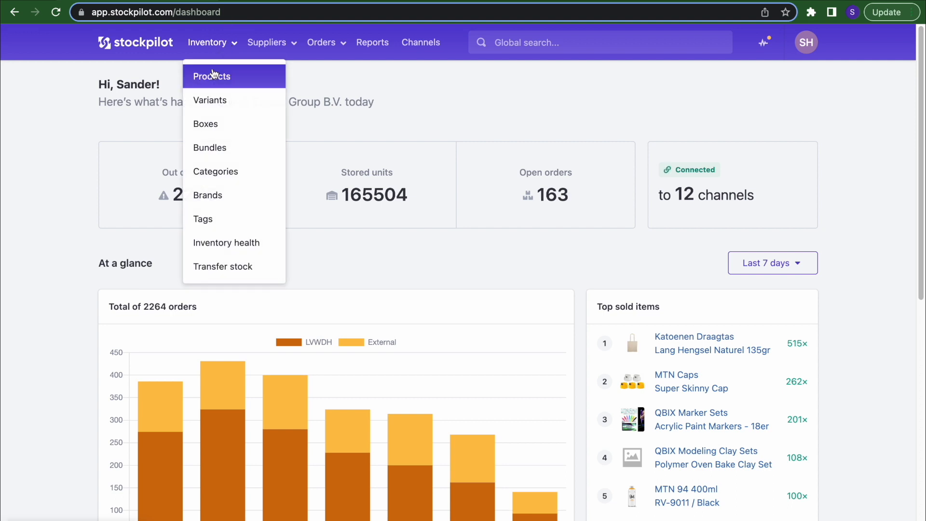
pyautogui.click(245, 79)
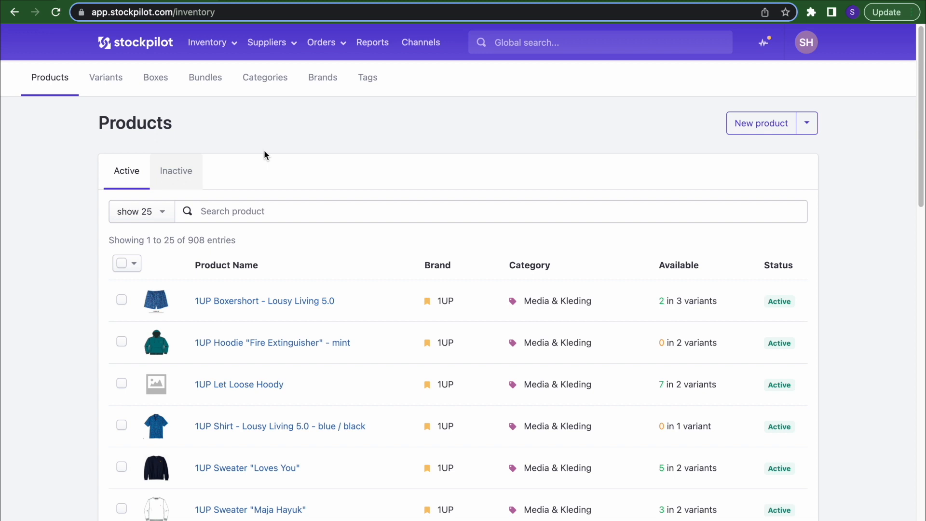
pyautogui.scroll(-12, 264, 155)
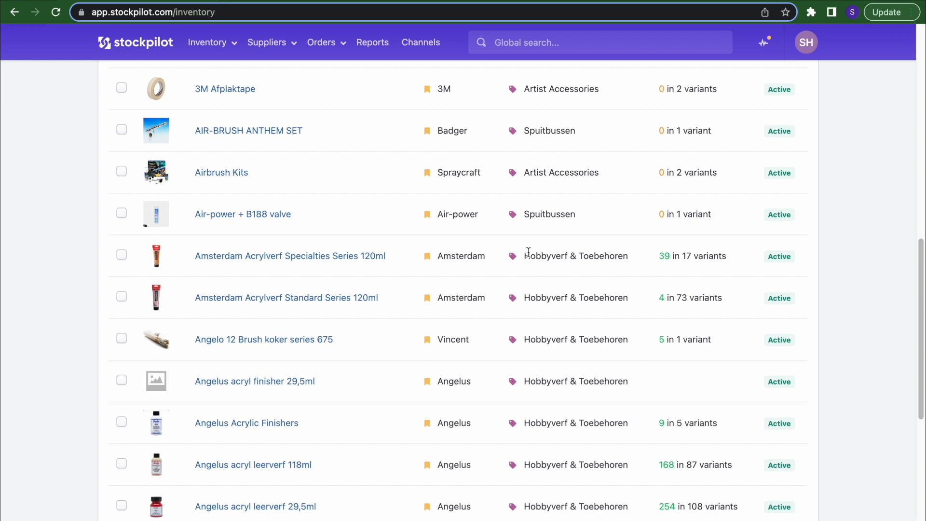
# - Highlight the Amsterdam brand and Hobbyverf & Toebehoren category, then open Acrylverf Specialties Series 120ml
pyautogui.doubleClick(466, 251)
pyautogui.moveTo(523, 254); pyautogui.dragTo(630, 257)
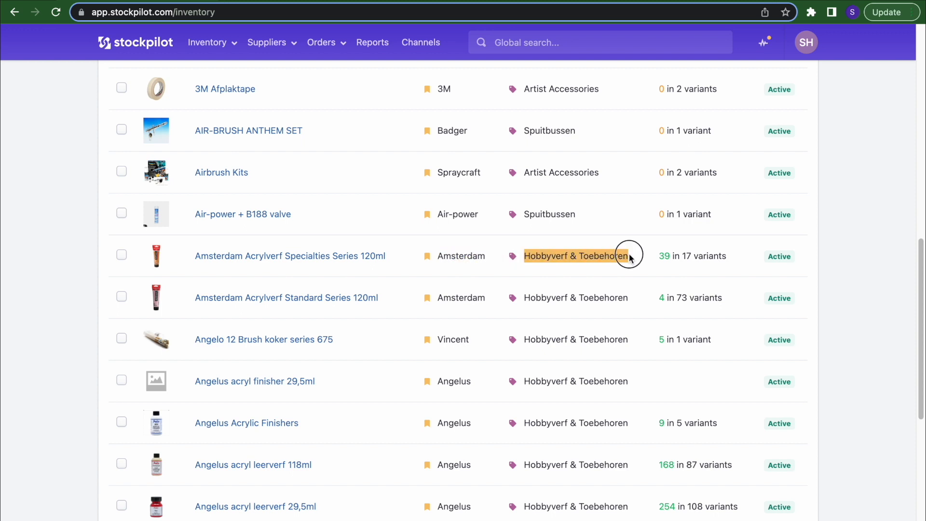
pyautogui.click(358, 260)
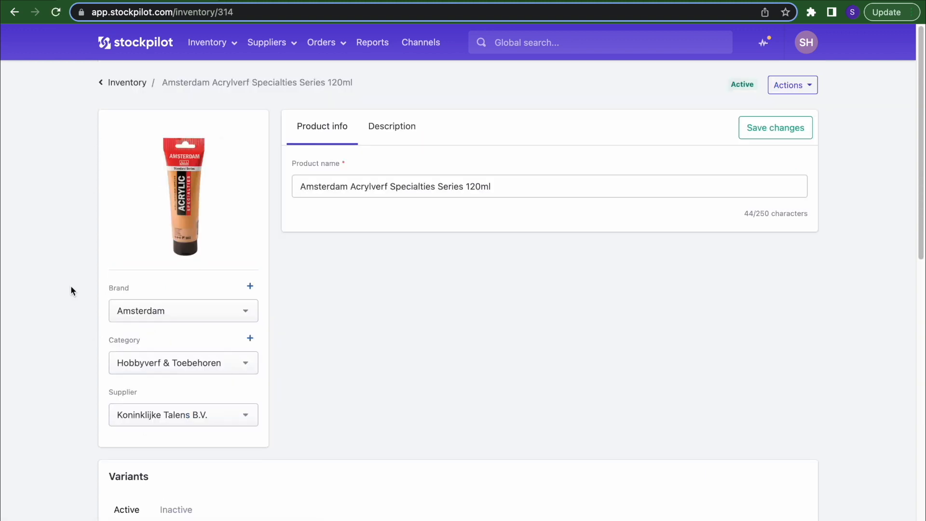
# - Open and close the Brand dropdown keeping Amsterdam, then scroll to the 17 active variants
pyautogui.click(165, 313)
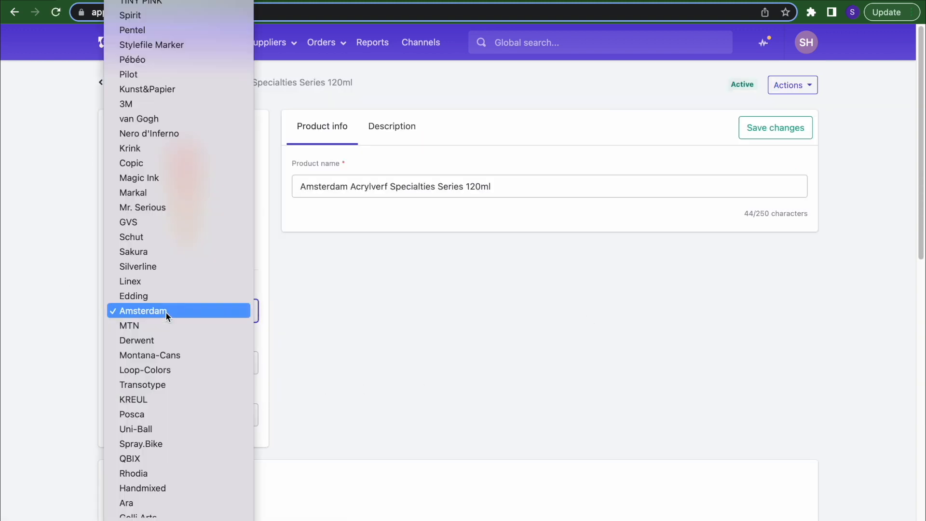
pyautogui.click(166, 312)
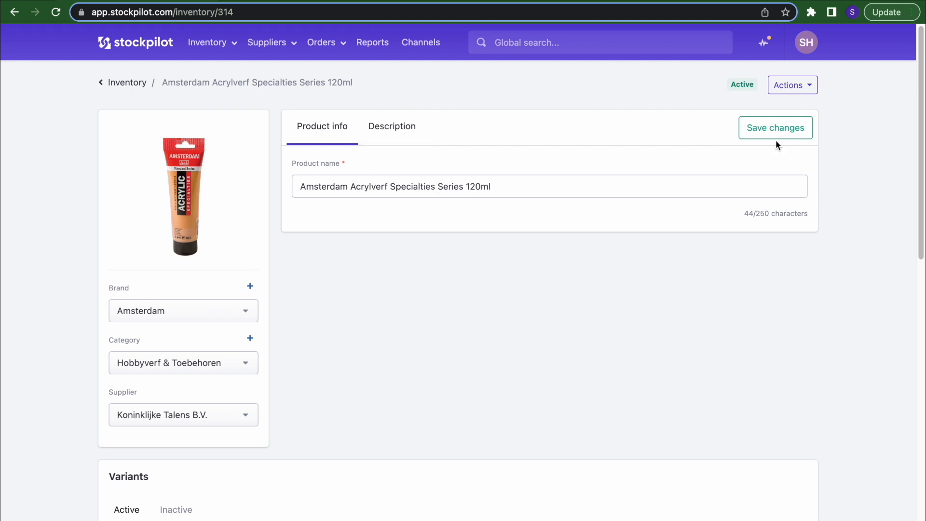
pyautogui.scroll(-2, 396, 286)
pyautogui.scroll(2, 275, 253)
pyautogui.scroll(-10, 275, 252)
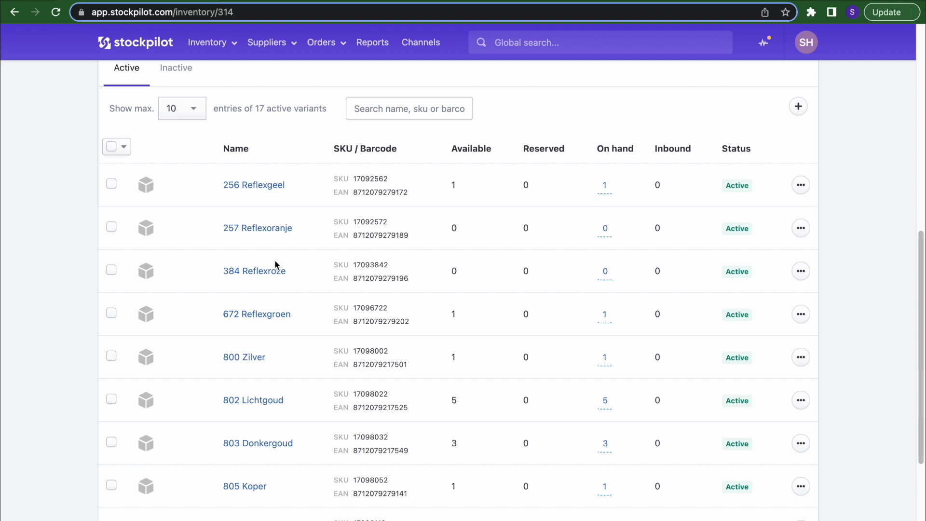
# - Open the 256 Reflexgeel variant, mark its 3.96 purchase price, and scroll through its details
pyautogui.click(257, 186)
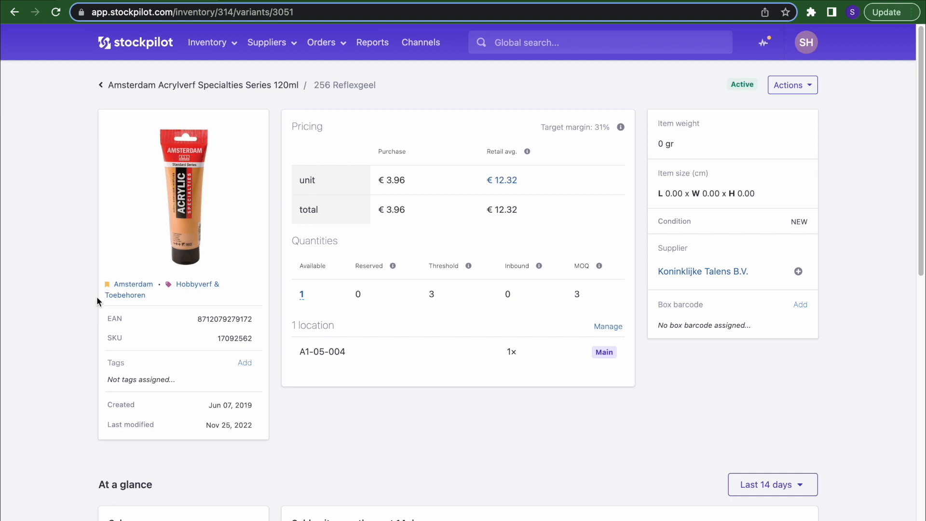
pyautogui.doubleClick(394, 178)
pyautogui.scroll(-7, 256, 431)
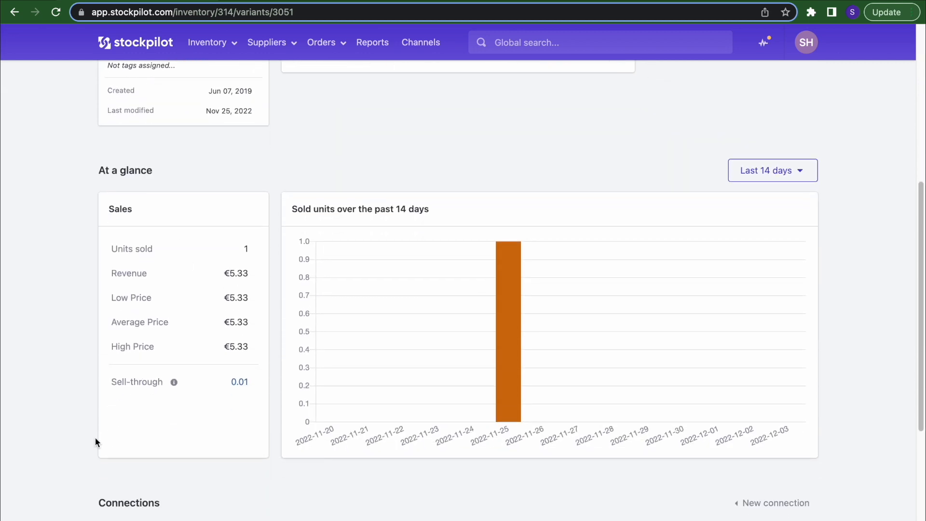
pyautogui.scroll(-5, 186, 409)
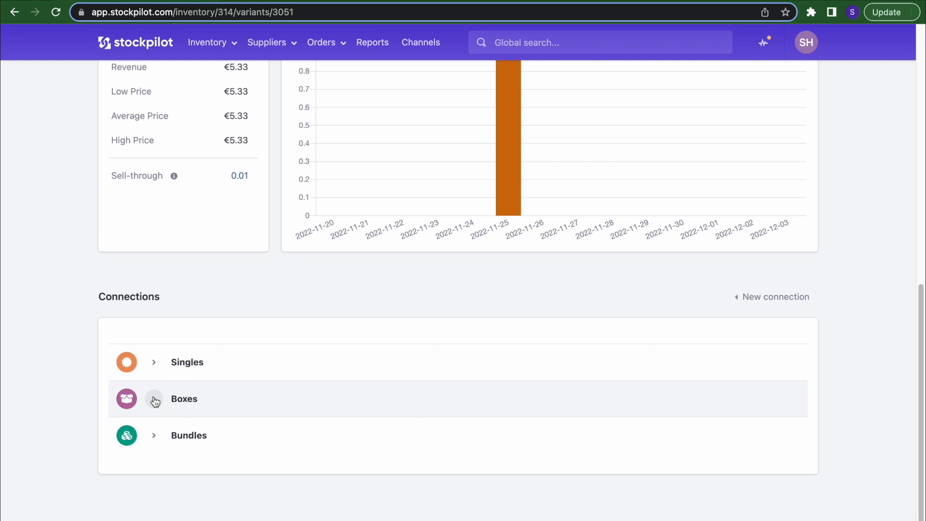
pyautogui.scroll(10, 154, 402)
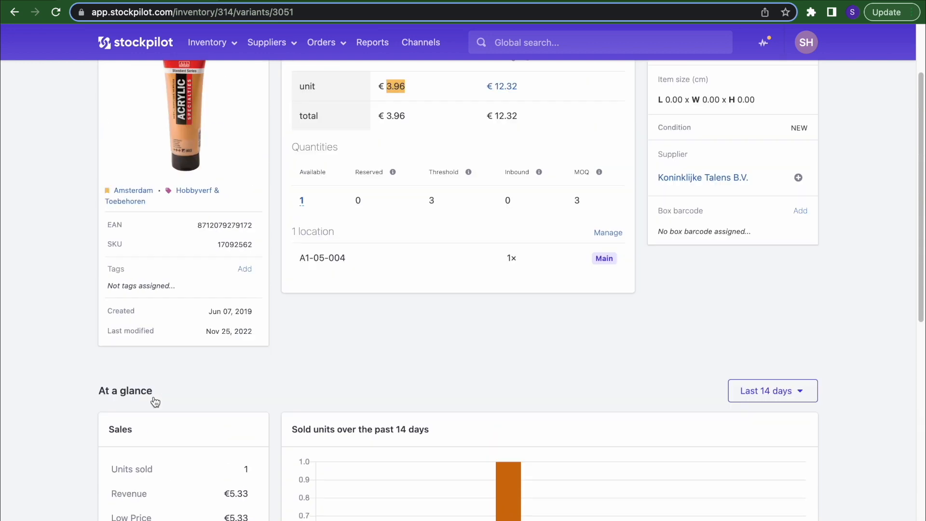
pyautogui.click(799, 304)
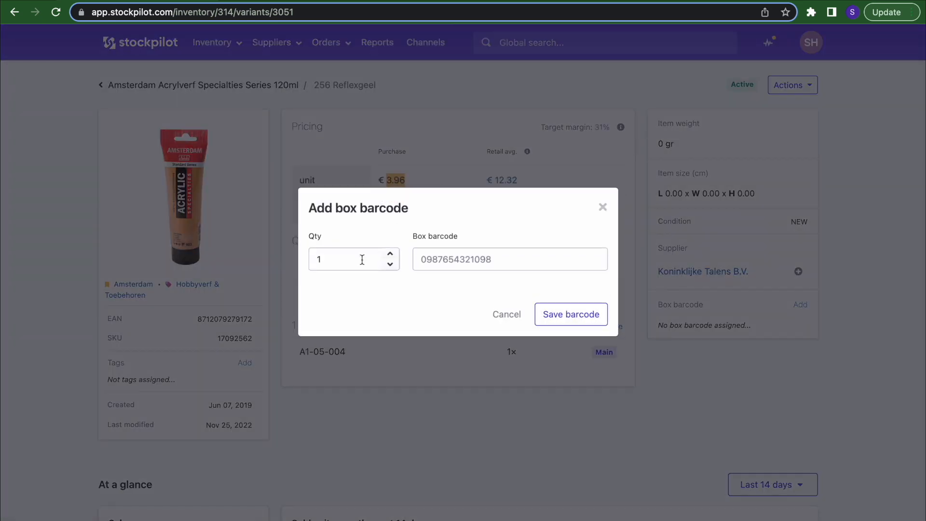
pyautogui.doubleClick(353, 259)
pyautogui.write('6')
pyautogui.click(513, 259)
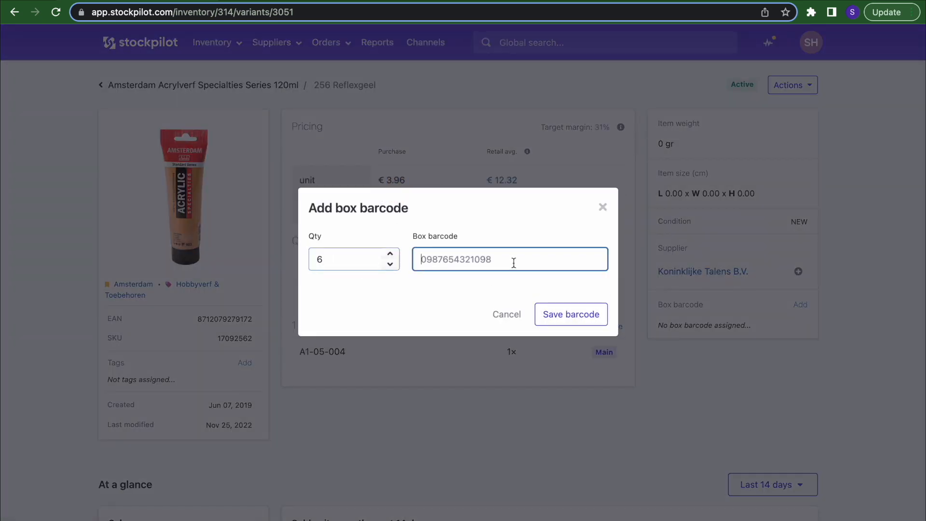
pyautogui.click(603, 207)
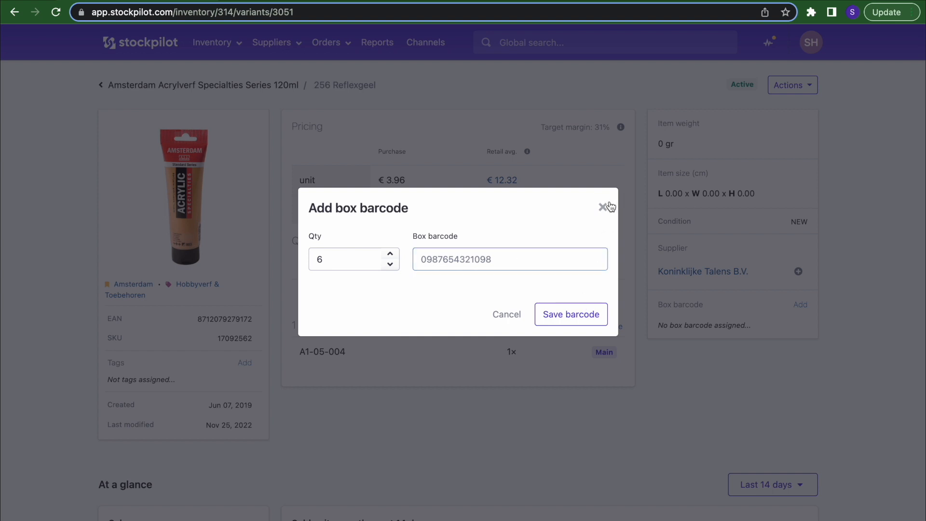
pyautogui.scroll(-10, 56, 344)
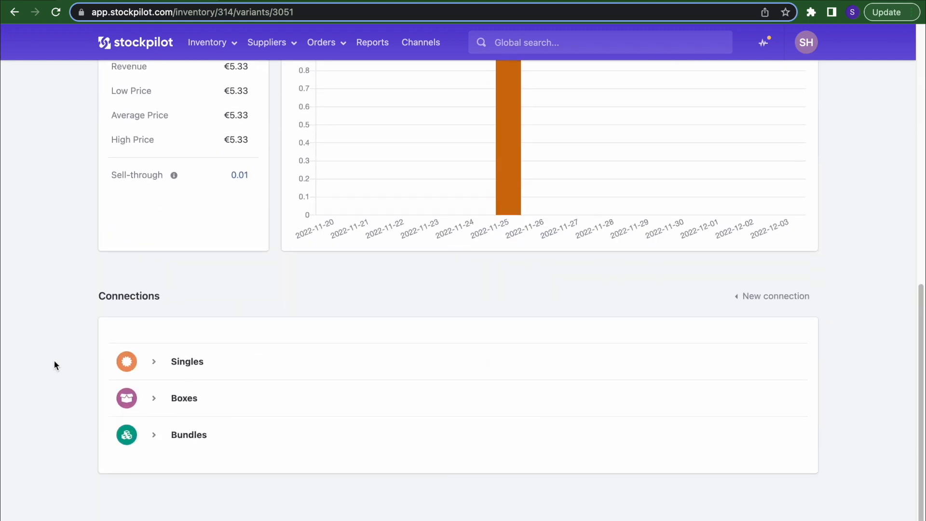
pyautogui.click(154, 436)
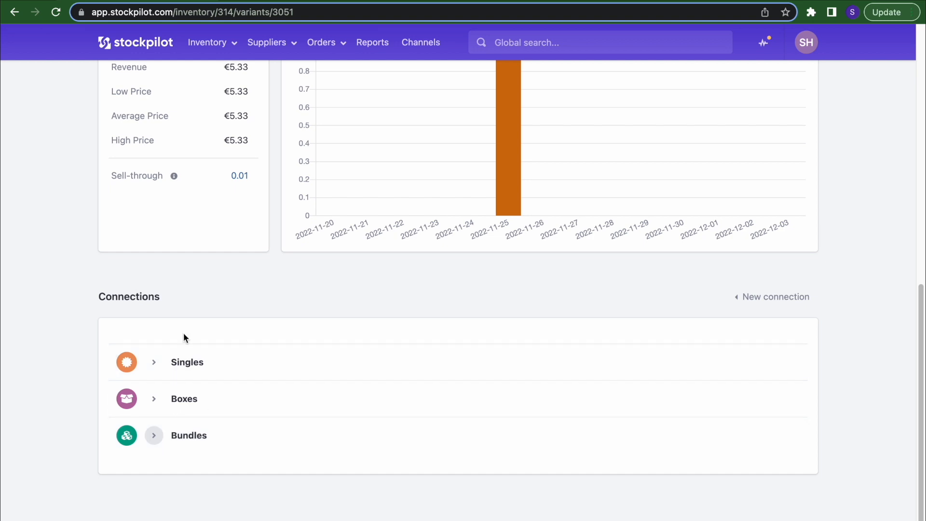
# - Start connecting the variant to a bol.com NL listing, then close the Connect listing dialog unused
pyautogui.click(807, 298)
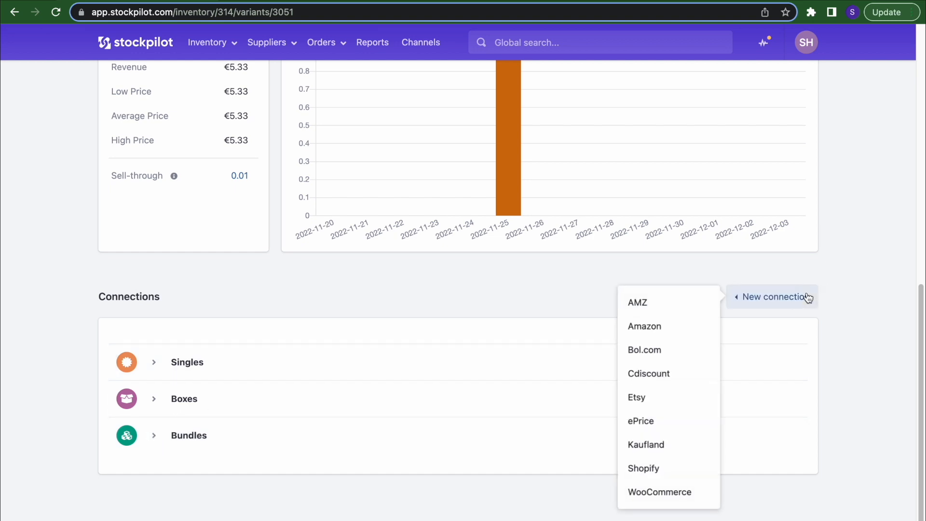
pyautogui.click(677, 352)
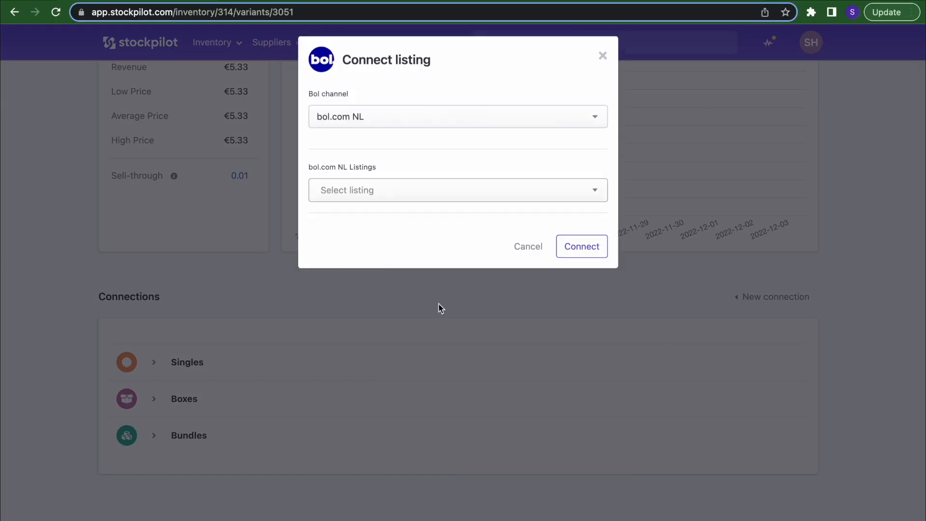
pyautogui.click(370, 197)
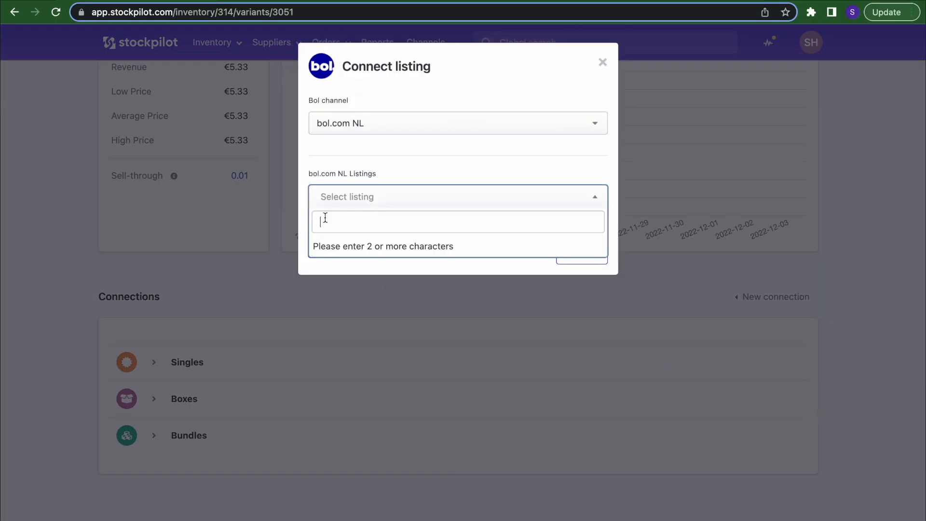
pyautogui.click(233, 285)
# - Expand the Singles connections (bol.com BE, bol.com NL, suitupshop) and show the variant's Actions menu
pyautogui.click(154, 365)
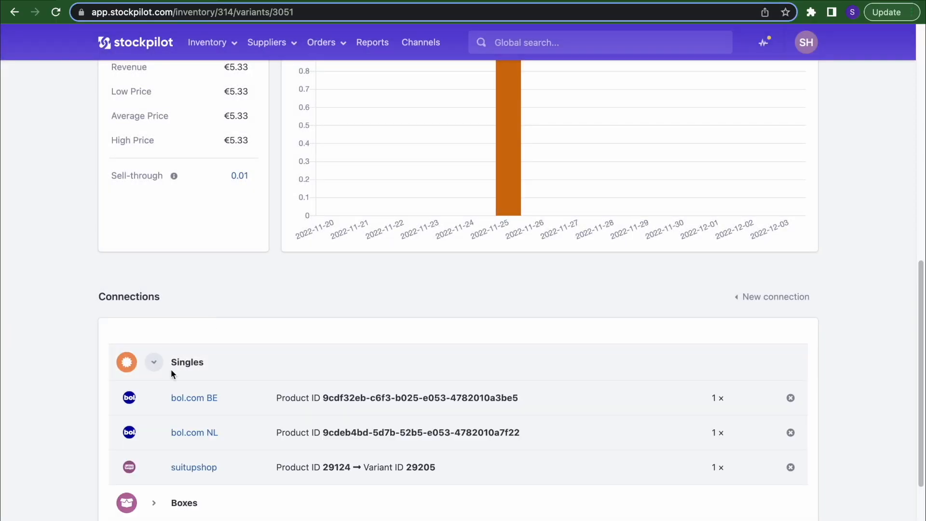
pyautogui.scroll(-1, 196, 403)
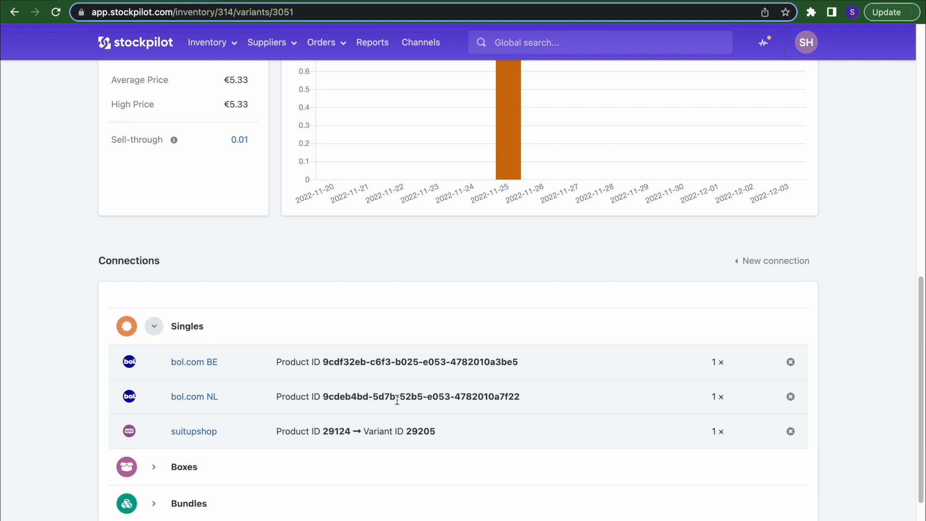
pyautogui.scroll(10, 397, 400)
pyautogui.click(793, 86)
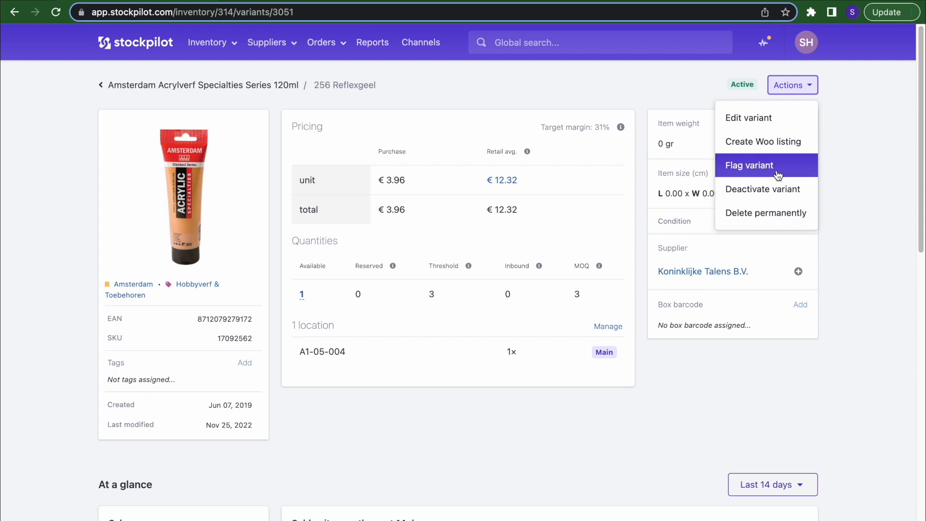
# - In Inventory > Variants, change the first variant's on-hand quantity to 2 and back to 1
pyautogui.click(581, 88)
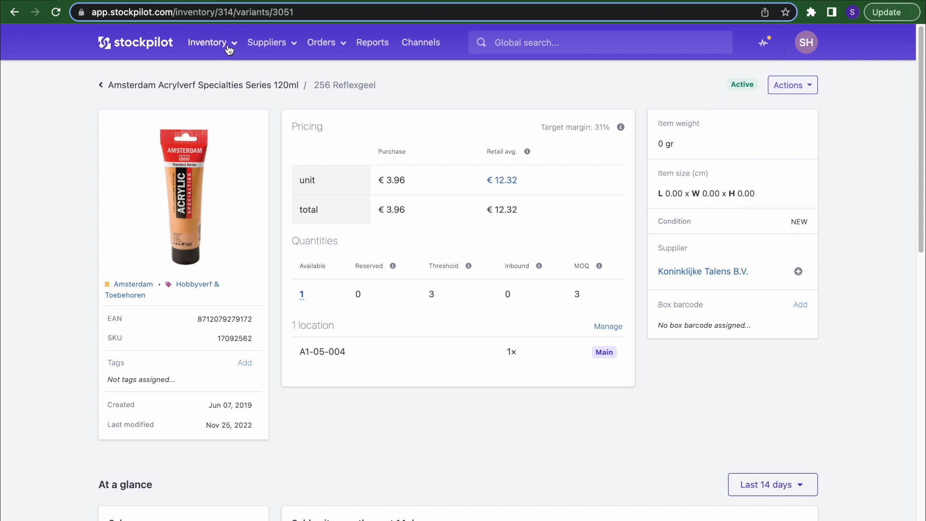
pyautogui.click(230, 49)
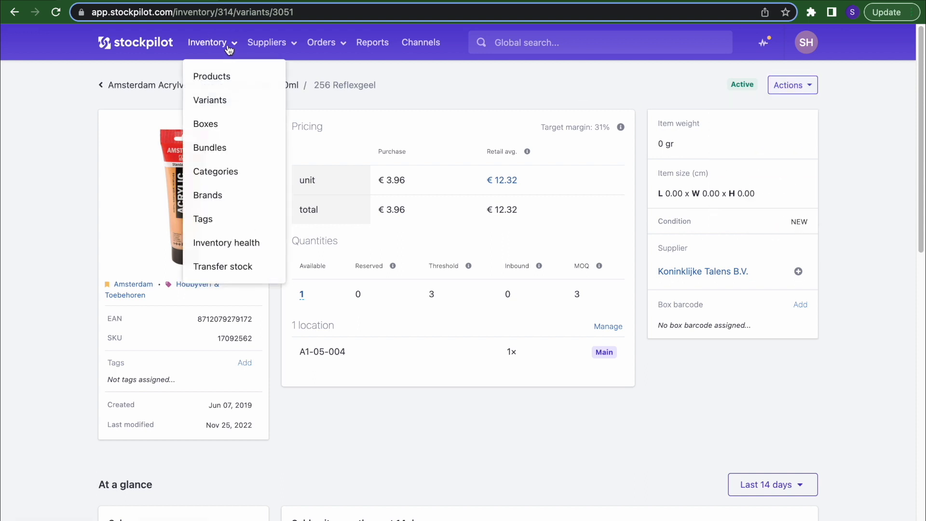
pyautogui.click(213, 100)
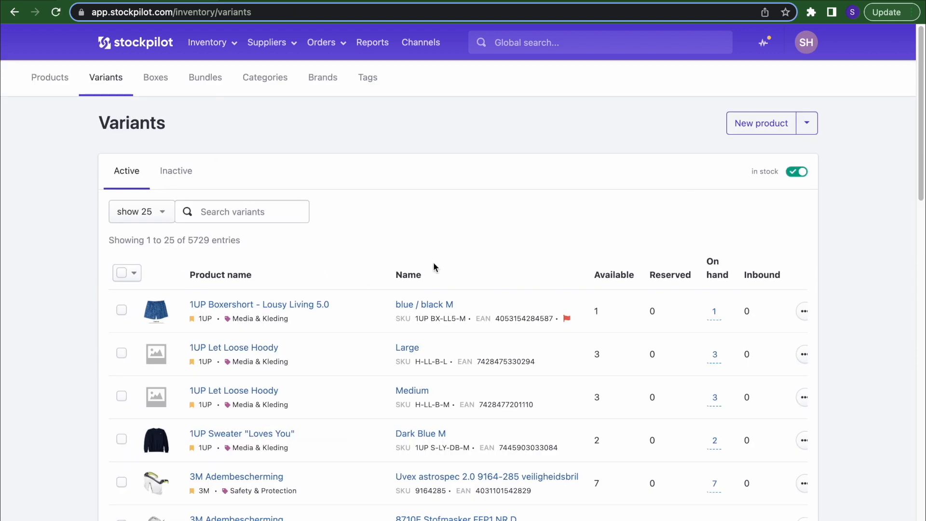
pyautogui.click(714, 311)
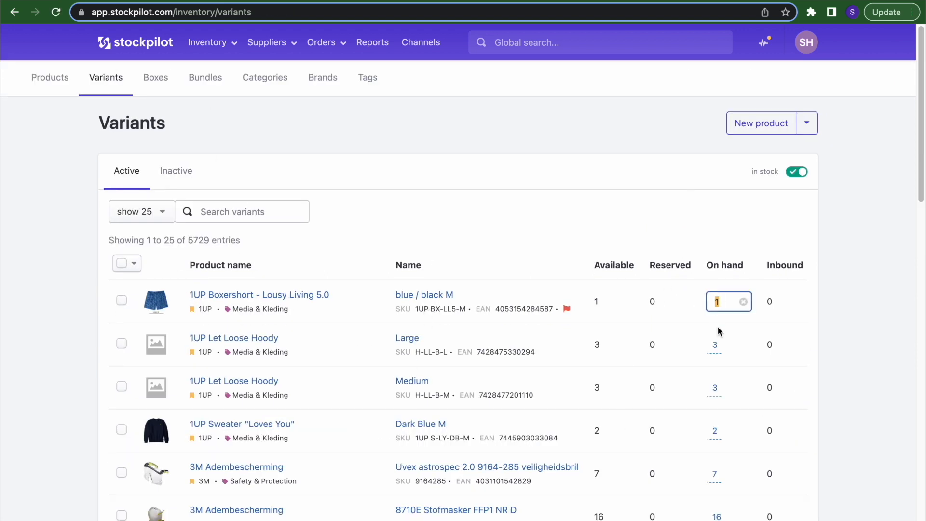
pyautogui.write('2')
pyautogui.press('Return')
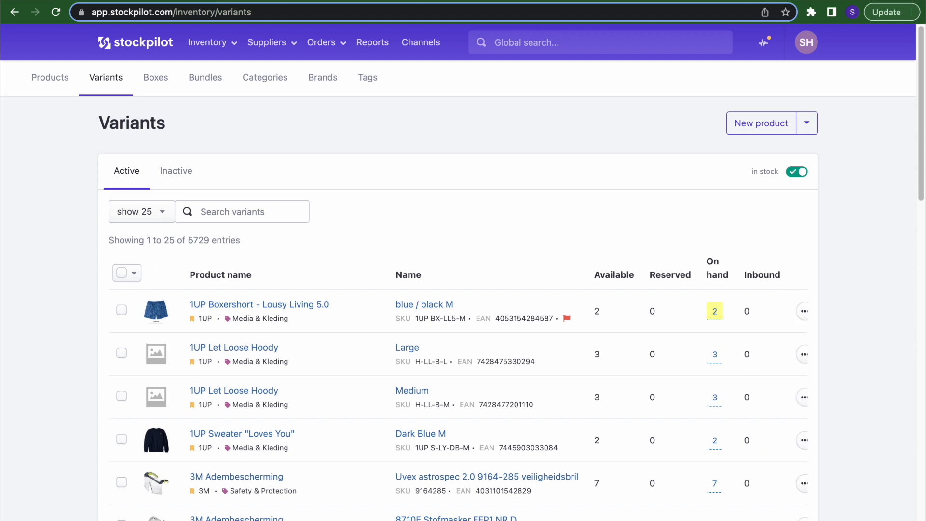
pyautogui.click(715, 311)
pyautogui.write('1')
pyautogui.press('Return')
# - On the blue / black M variant, set Available to 2 then back to 1, and return to the list
pyautogui.click(441, 304)
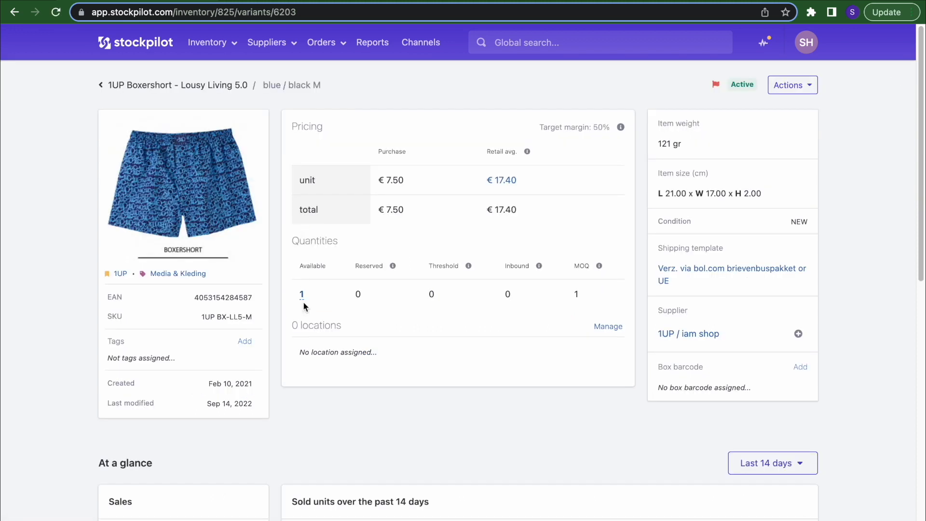
pyautogui.click(303, 298)
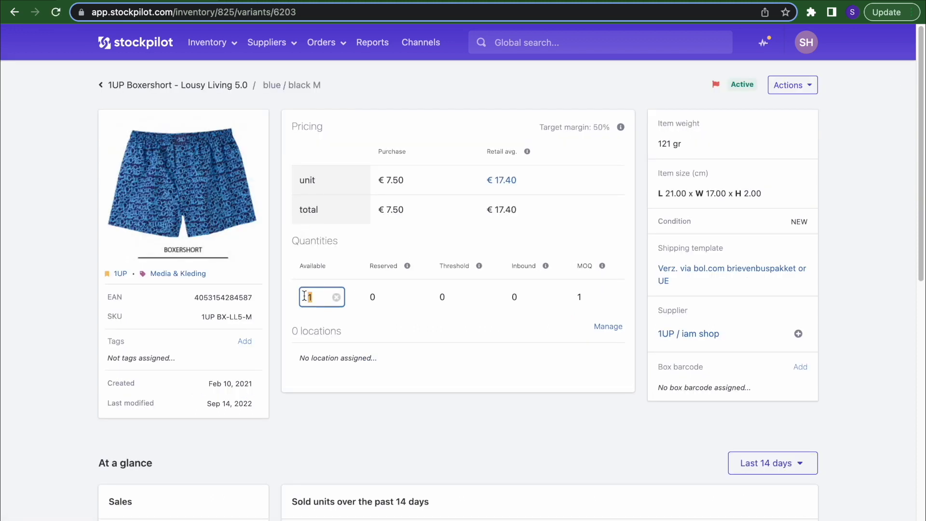
pyautogui.write('2')
pyautogui.press('Return')
pyautogui.click(304, 296)
pyautogui.write('1')
pyautogui.press('Return')
pyautogui.scroll(-10, 502, 316)
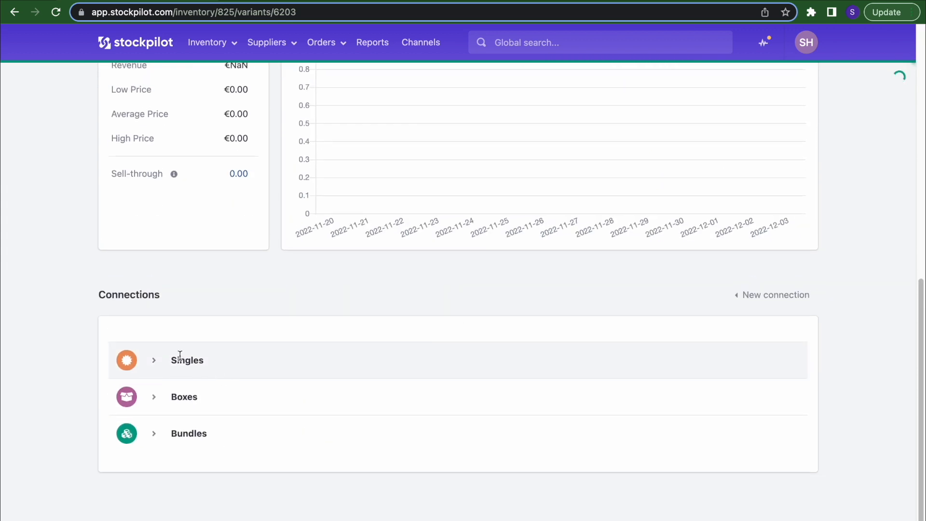
pyautogui.click(176, 359)
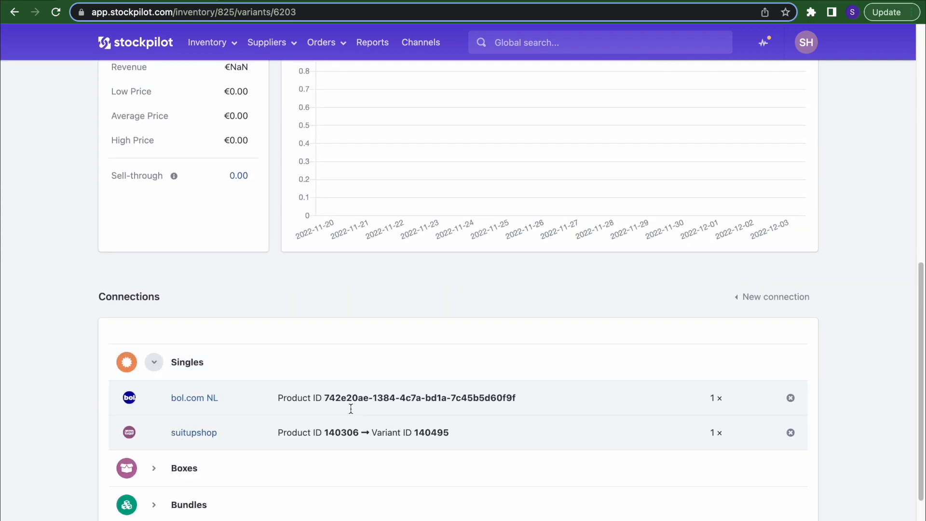
pyautogui.hotkey('alt', 'Left')
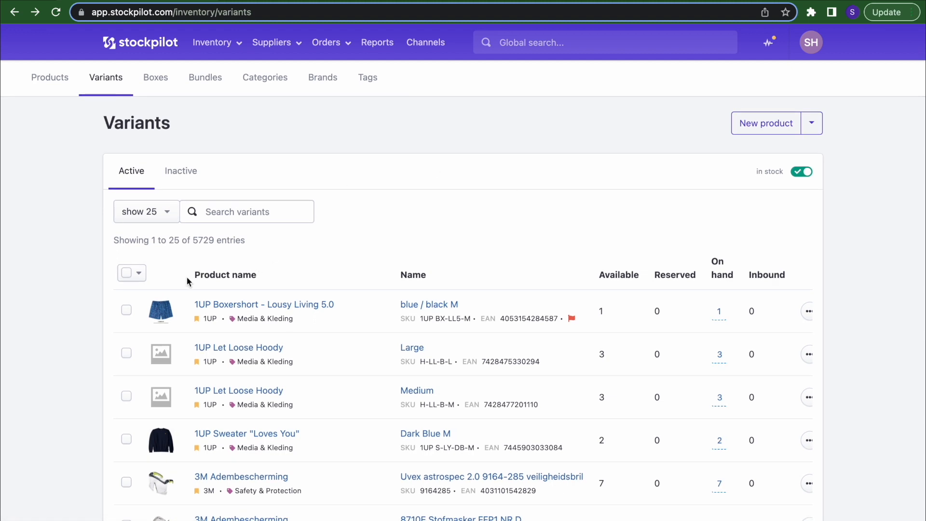
# - Visit the 1UP Boxershort - Lousy Living 5.0 product, its blue / black M variant, and the row actions
pyautogui.click(232, 308)
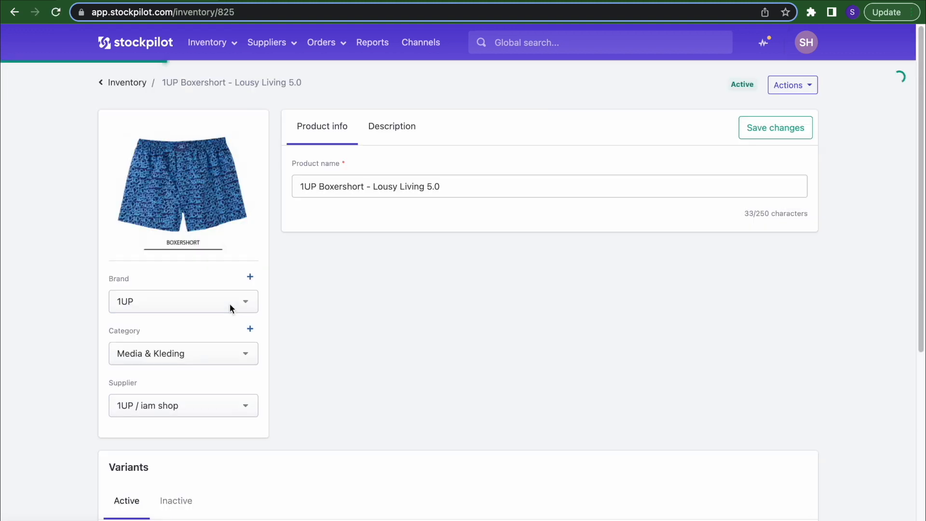
pyautogui.hscroll(-5, 230, 303)
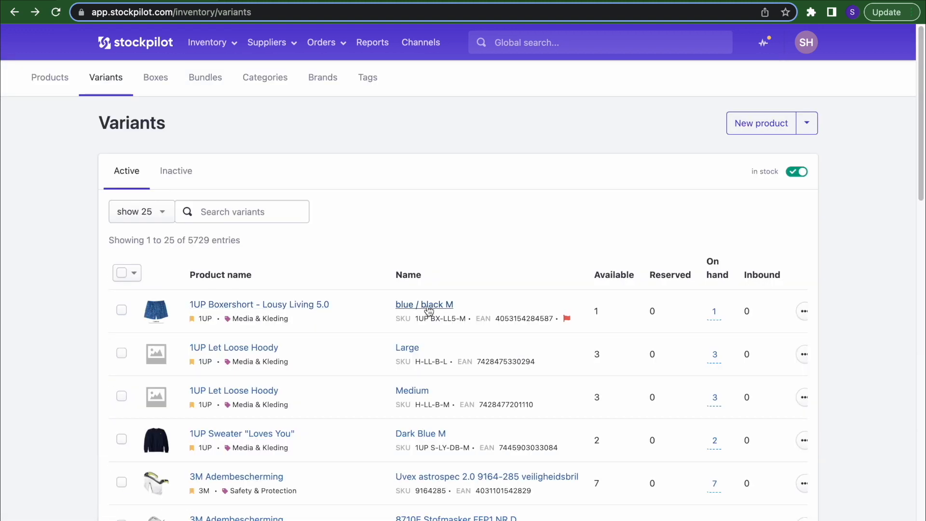
pyautogui.click(429, 309)
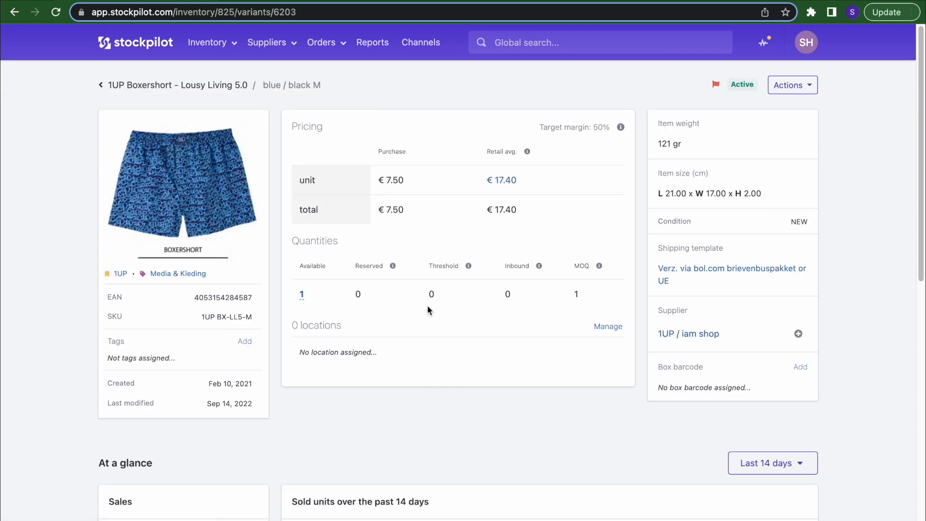
pyautogui.hscroll(-5, 429, 307)
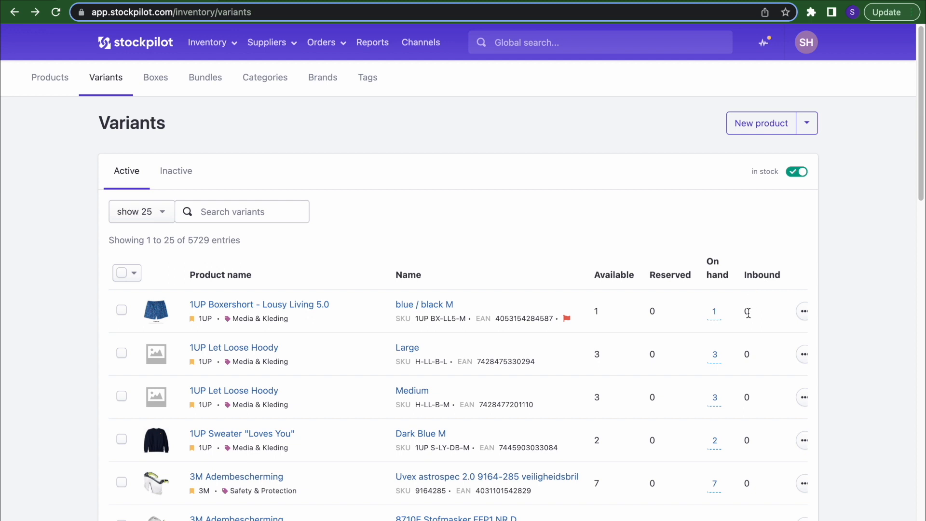
pyautogui.click(804, 311)
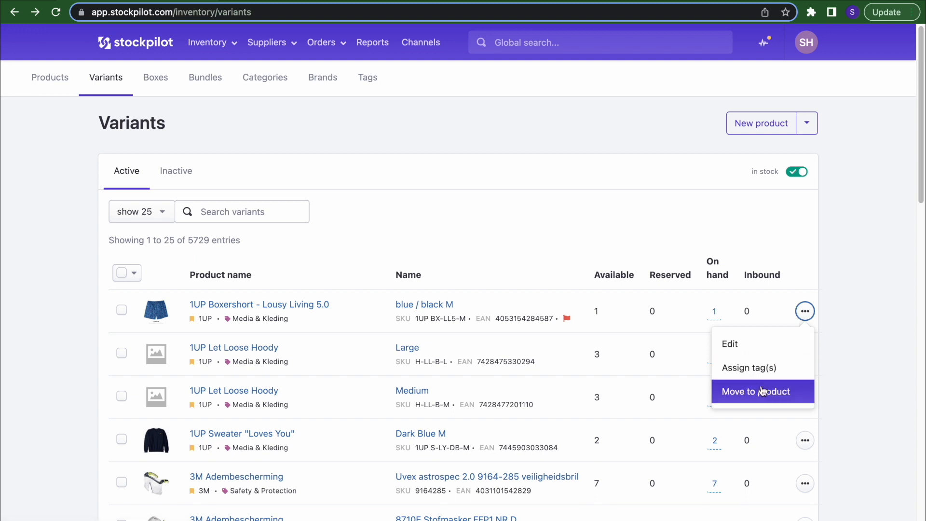
# - Select all 25 variants to view the bulk actions, clear the selection, and check the reserving order
pyautogui.click(122, 273)
pyautogui.click(143, 275)
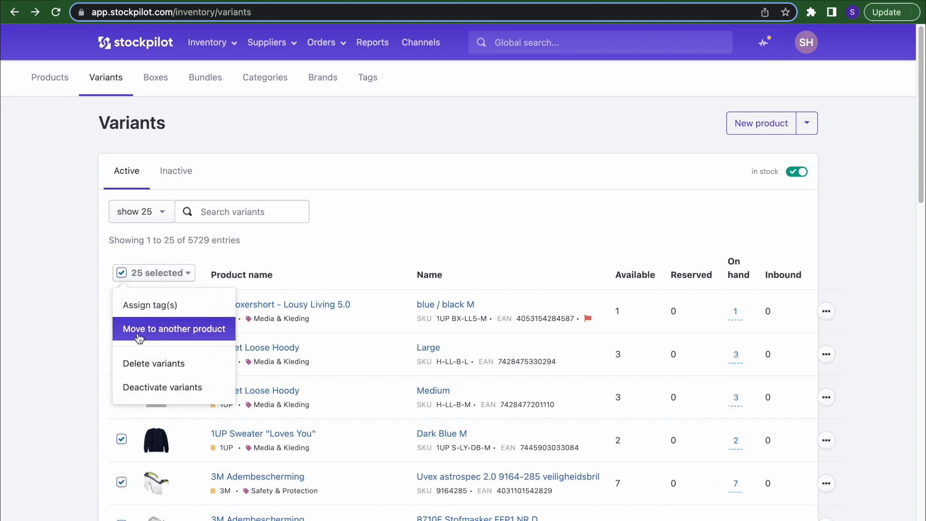
pyautogui.click(121, 274)
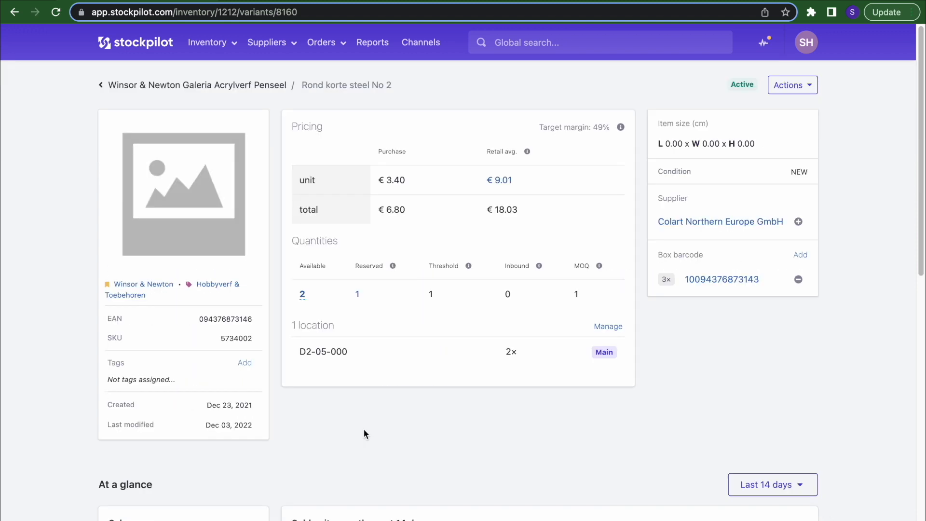
pyautogui.click(357, 295)
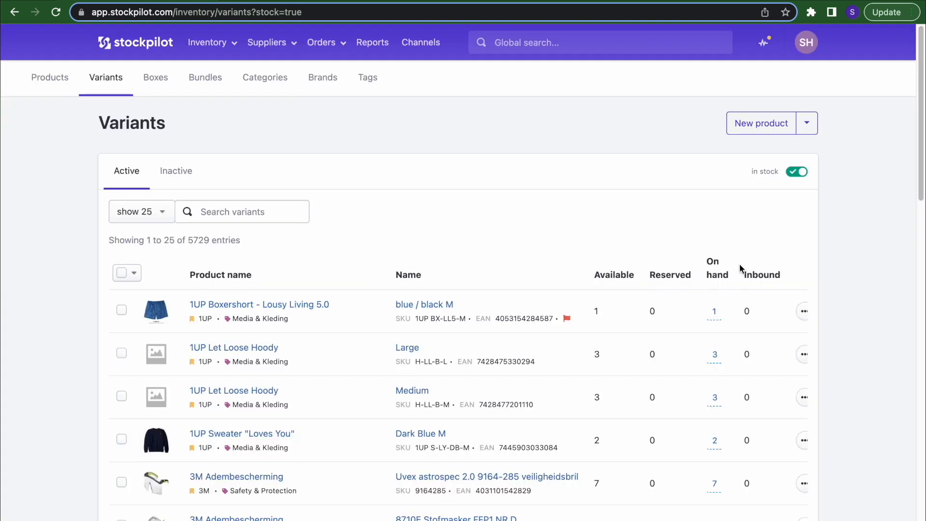
# - Toggle the stock filter to out-of-stock and back, view Inactive variants, then open the Inventory menu
pyautogui.click(799, 172)
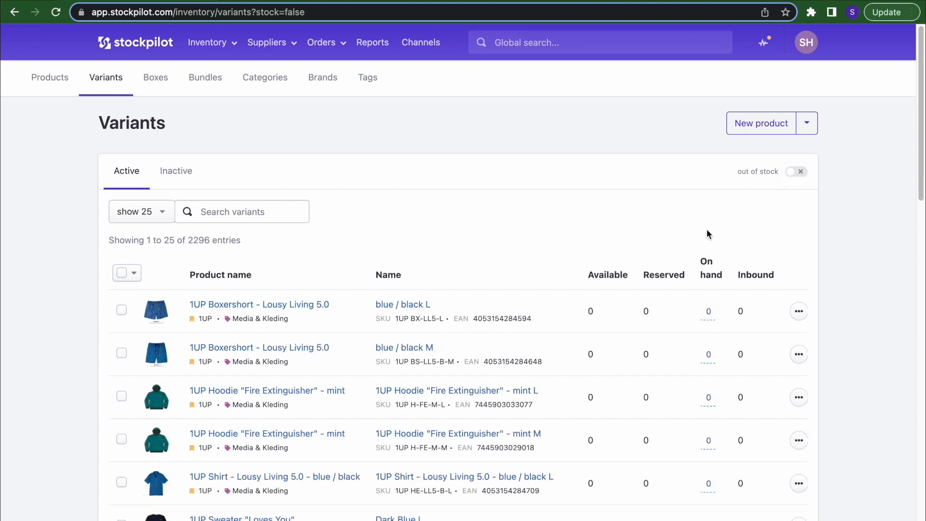
pyautogui.click(794, 172)
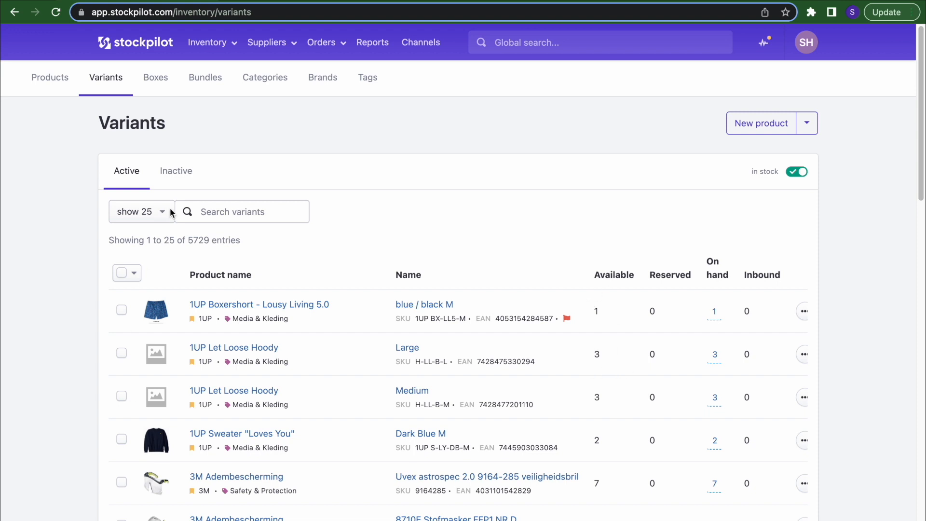
pyautogui.click(180, 179)
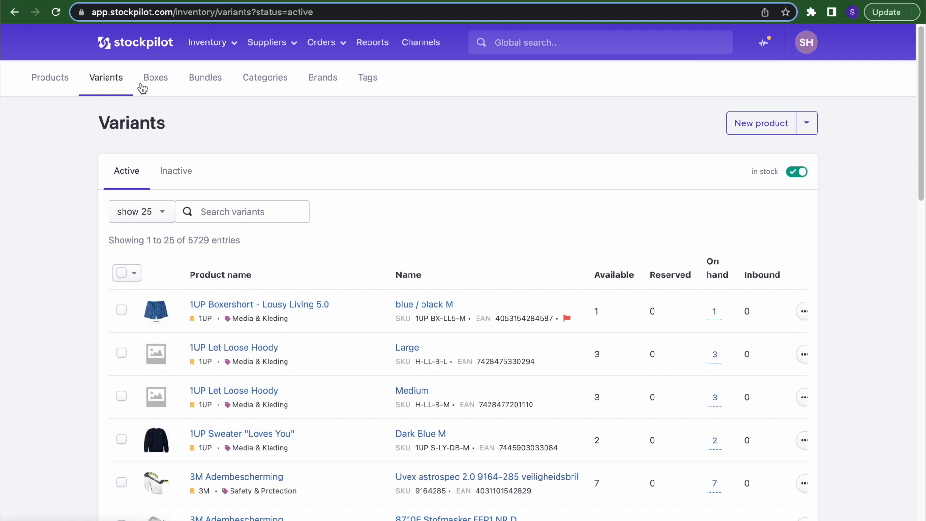
pyautogui.click(207, 42)
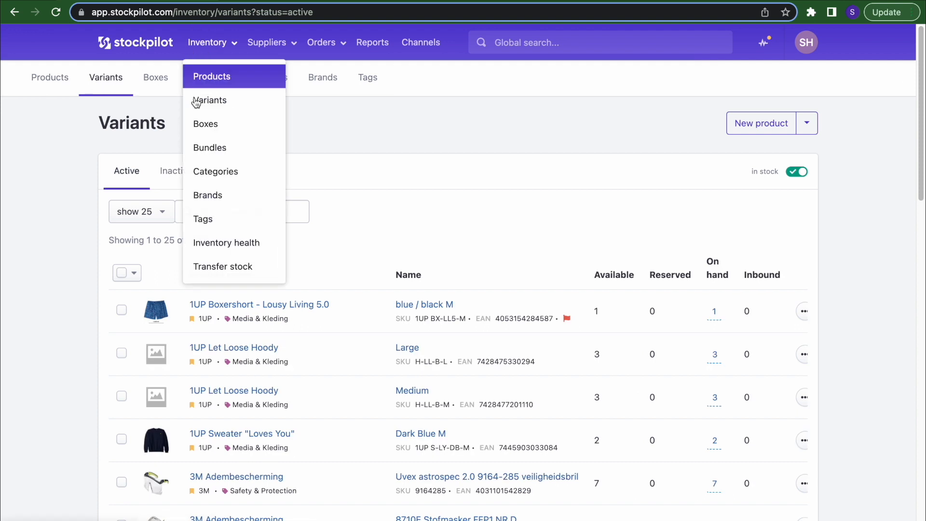
# - Open the Colour Box 48 kleurpotloden box in Inventory > Boxes and view its packed variant
pyautogui.click(221, 129)
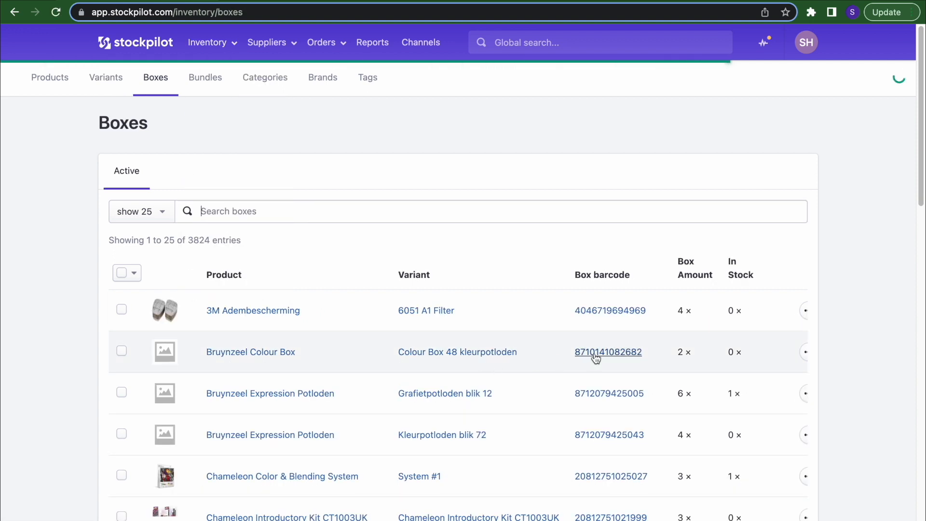
pyautogui.click(596, 354)
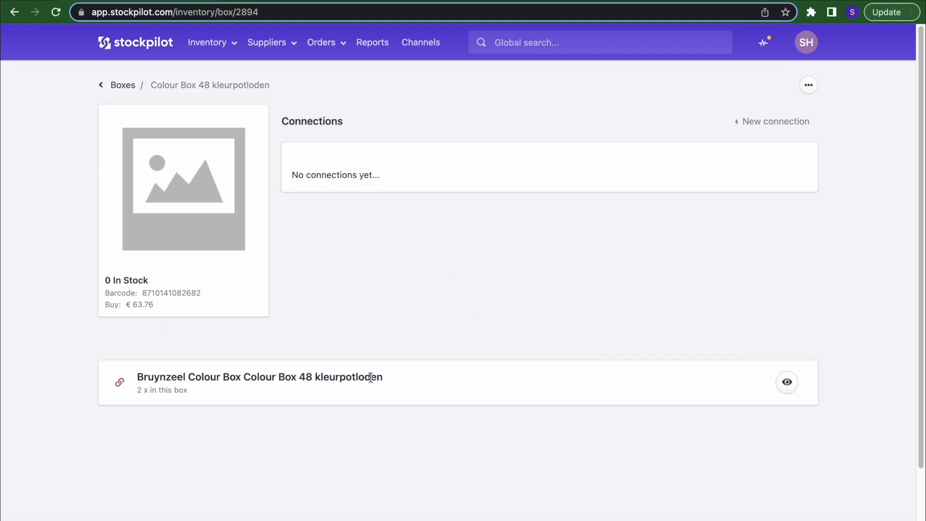
pyautogui.click(791, 383)
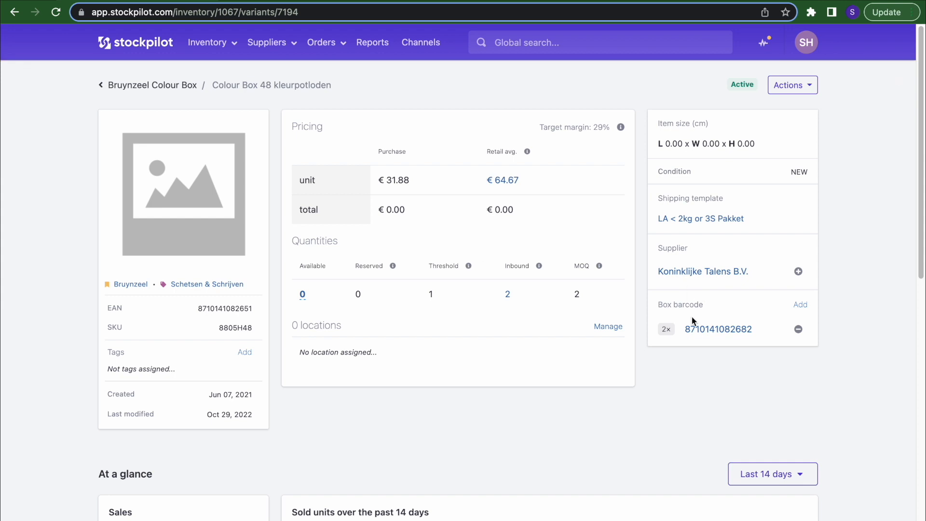
pyautogui.click(700, 329)
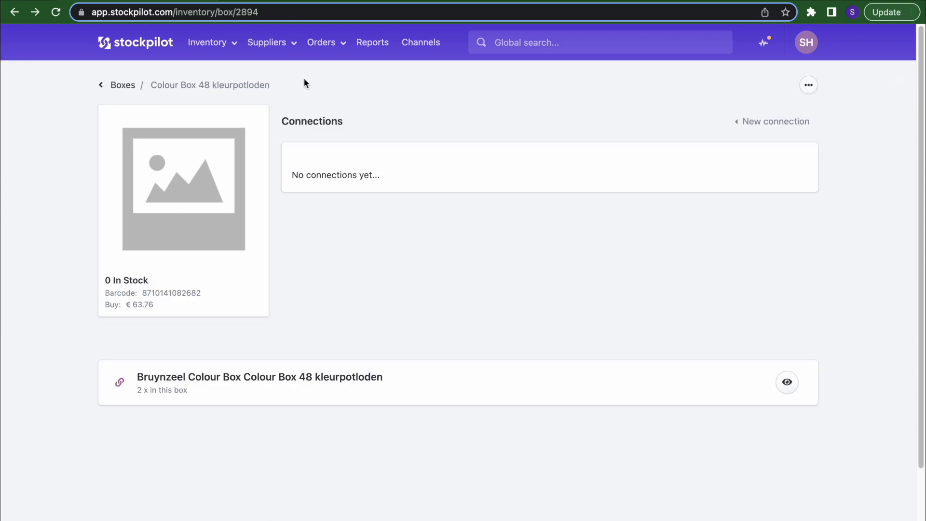
# - Review the Molotow 3x Gouden Krijtstiften bundle from Inventory > Bundles, then return to the list
pyautogui.click(217, 42)
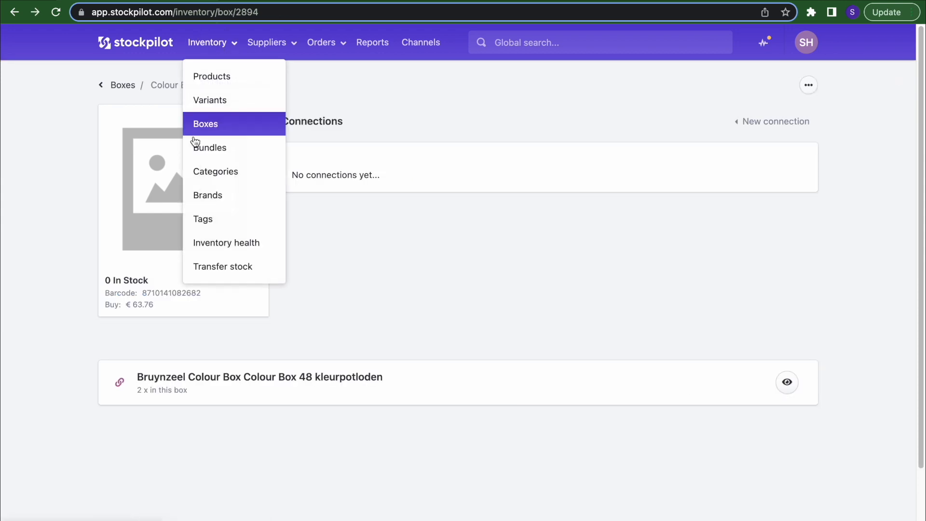
pyautogui.click(218, 148)
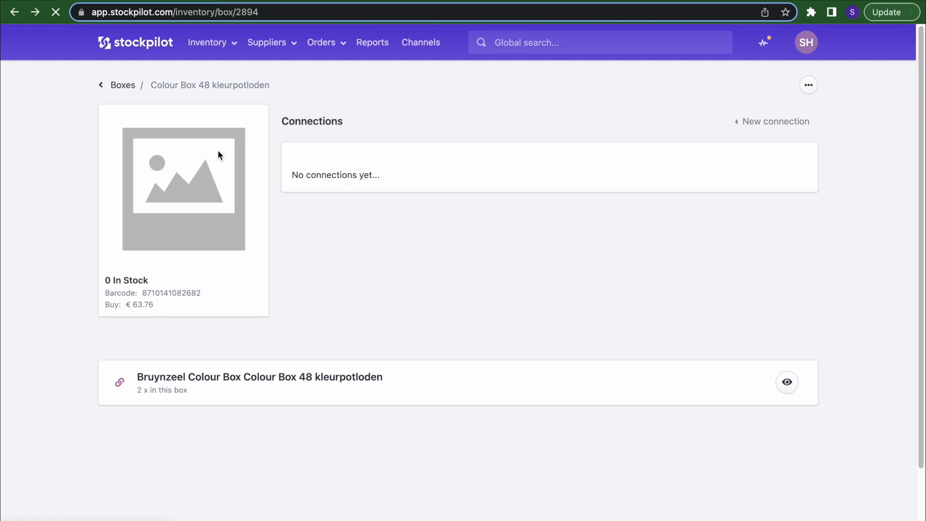
pyautogui.scroll(-5, 277, 302)
pyautogui.scroll(-3, 277, 302)
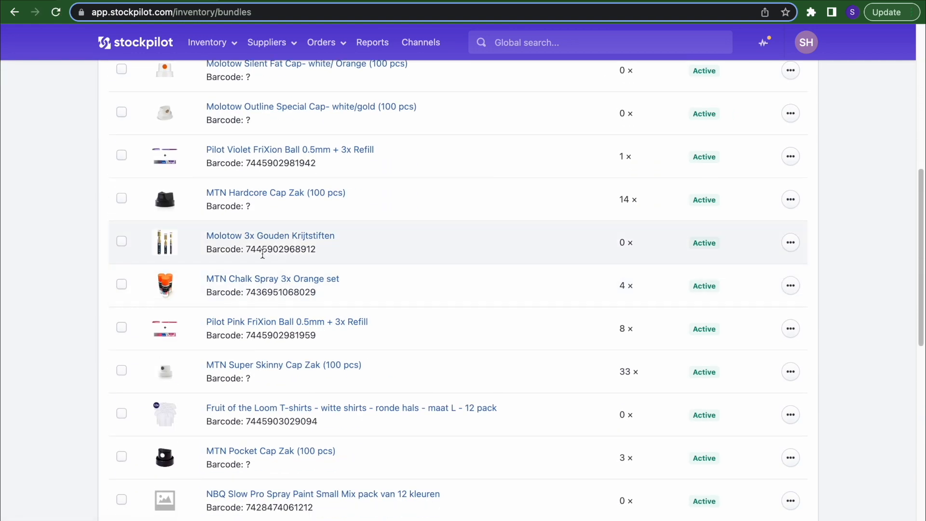
pyautogui.click(263, 244)
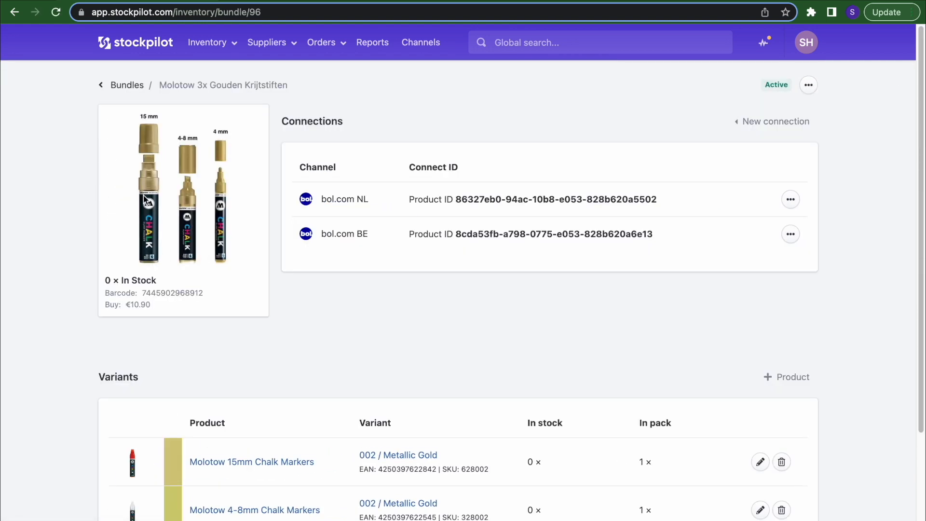
pyautogui.scroll(-3, 207, 328)
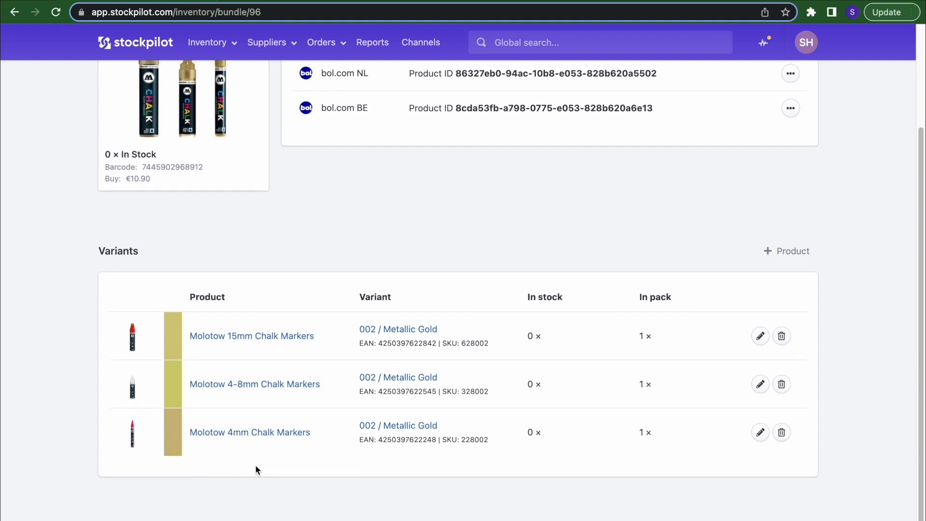
pyautogui.scroll(3, 250, 458)
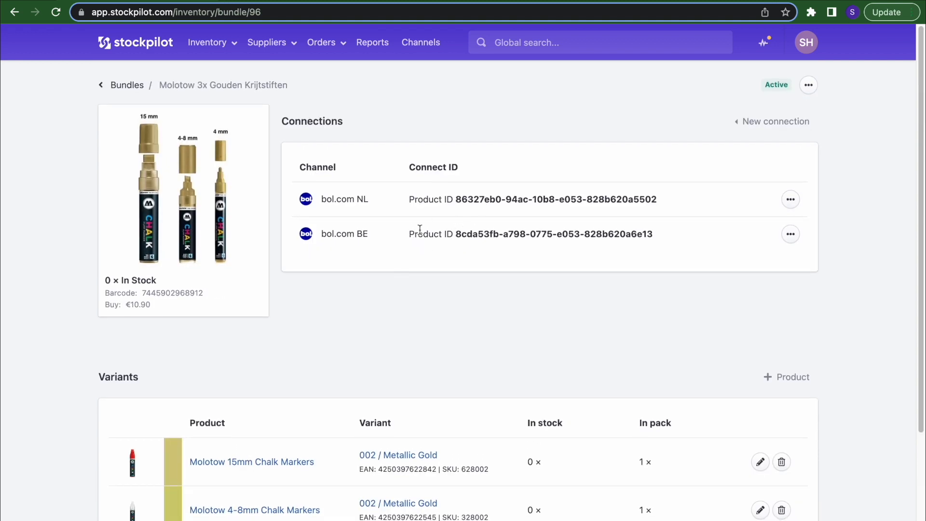
pyautogui.press('super+bracketleft')
pyautogui.scroll(9, 267, 210)
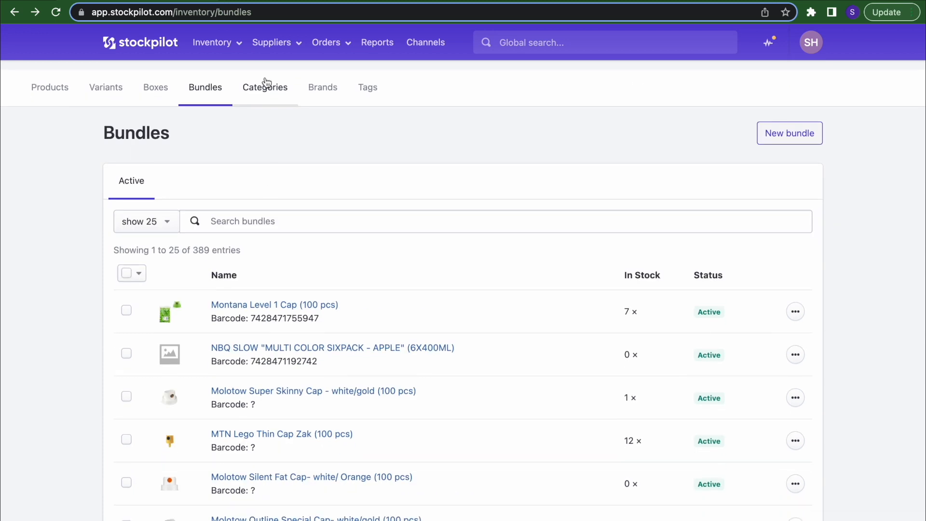
pyautogui.click(208, 44)
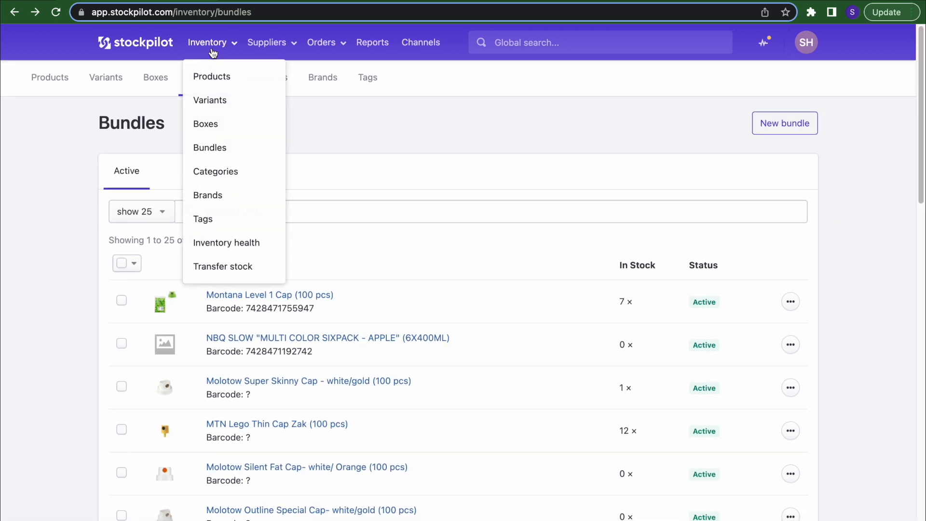
# - Browse the Artist Accessories category, then the China handel tag and its QBIX Artist Paintbrush set variant
pyautogui.click(218, 177)
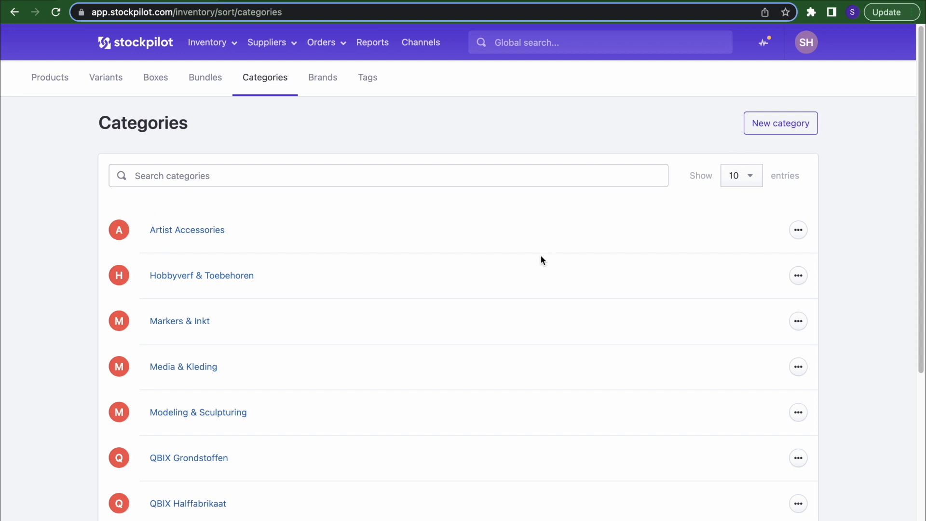
pyautogui.click(206, 228)
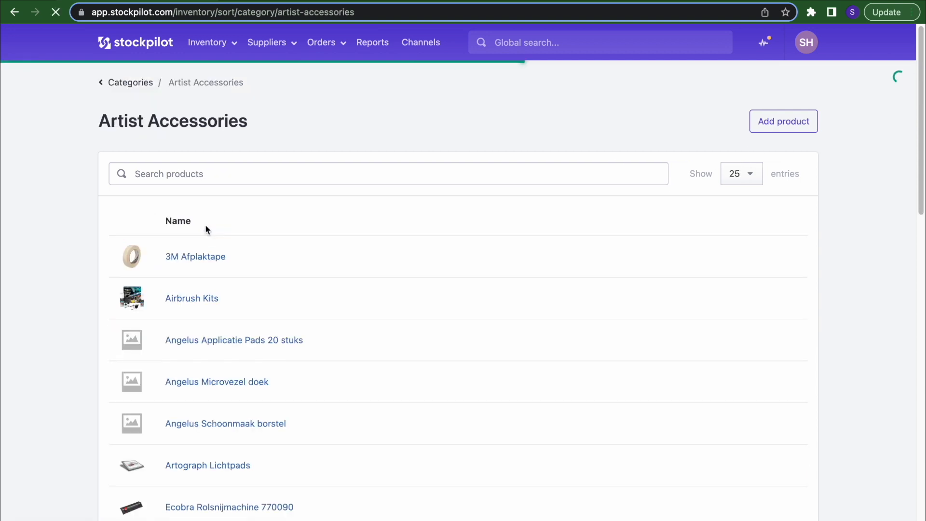
pyautogui.click(207, 42)
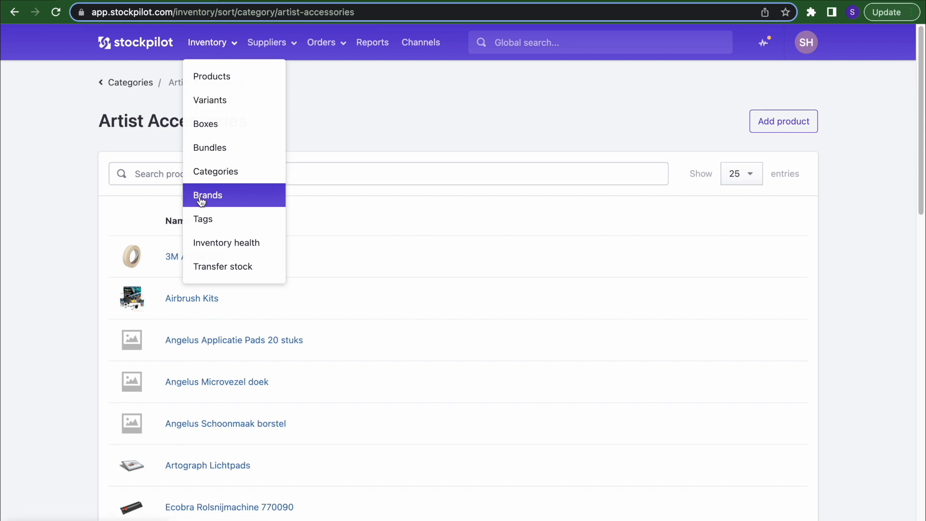
pyautogui.click(202, 218)
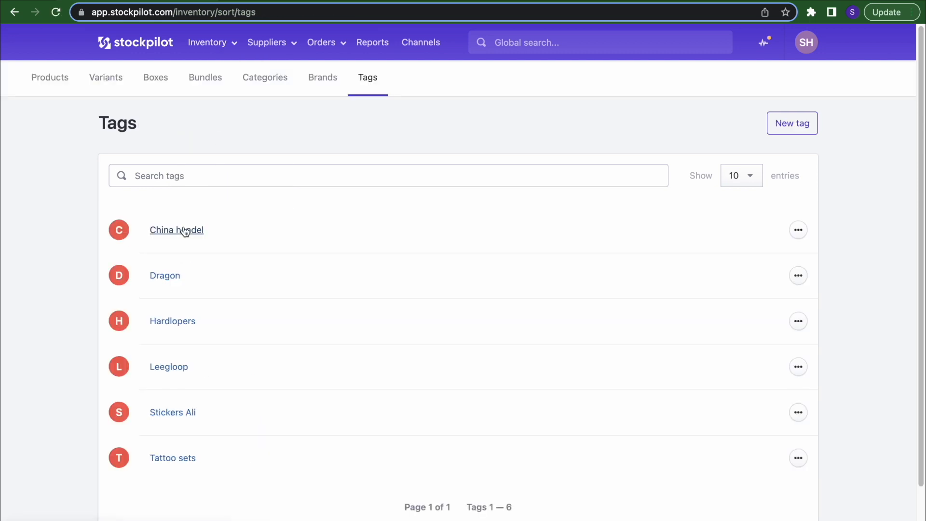
pyautogui.click(185, 231)
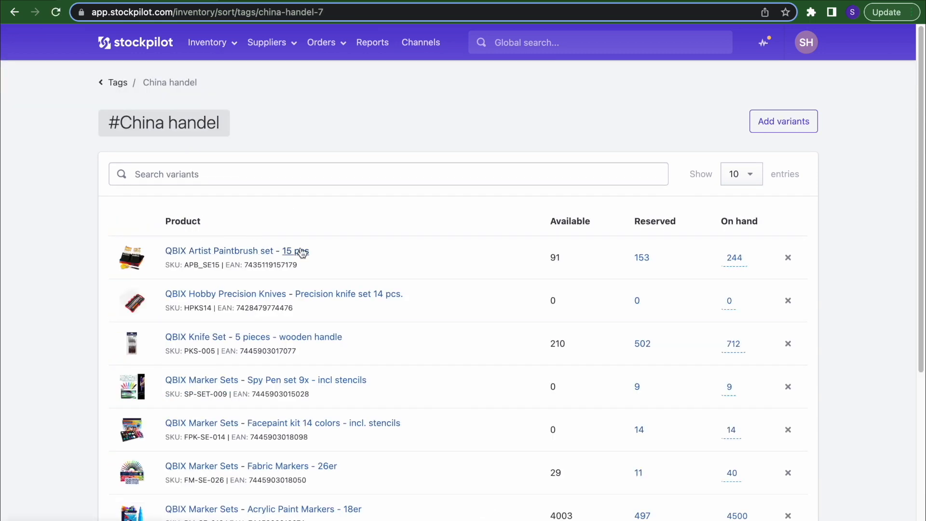
pyautogui.click(301, 252)
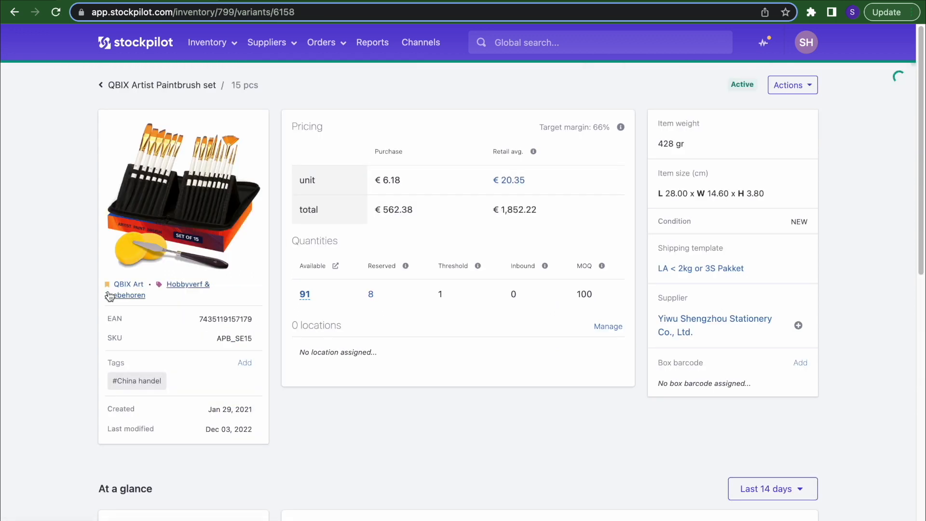
pyautogui.click(161, 389)
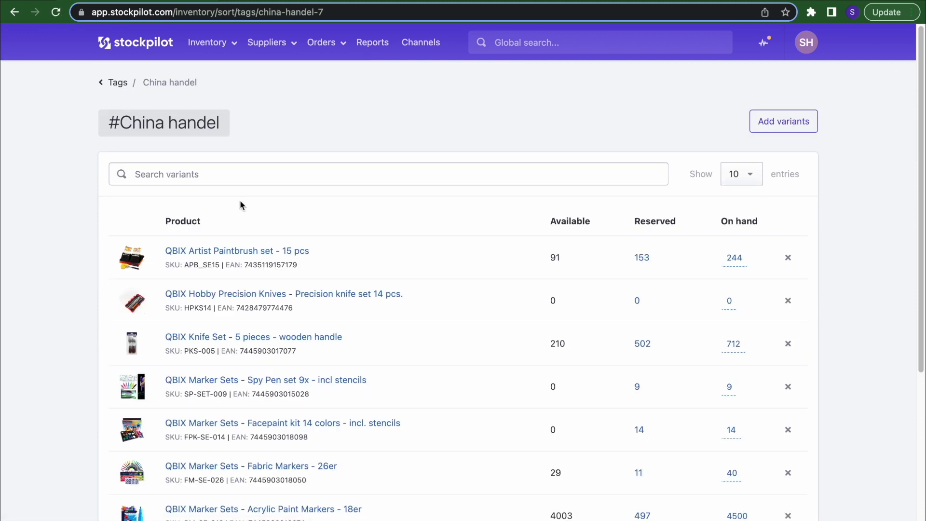
# - Global-search the #china tag, then #leeg to open the Leegloop tag page
pyautogui.click(541, 45)
pyautogui.write('#:')
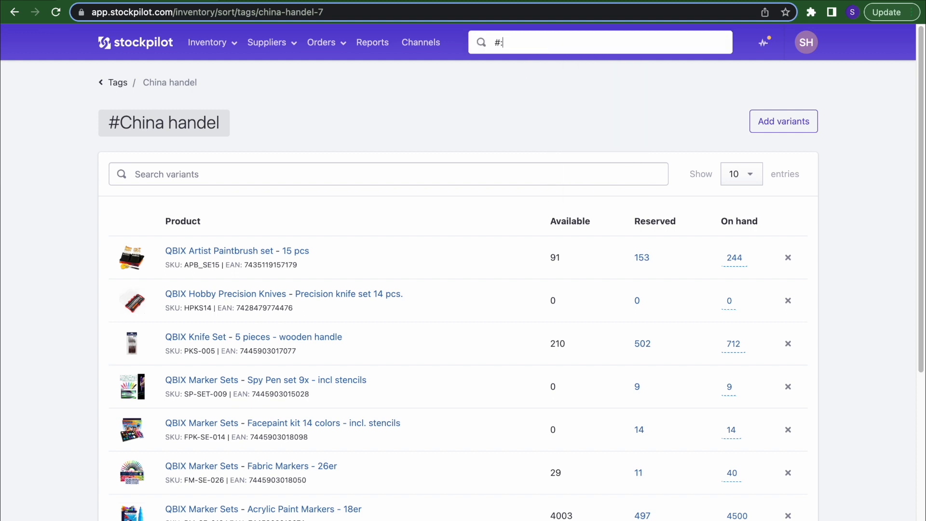
pyautogui.press('BackSpace')
pyautogui.write('china')
pyautogui.press('Return')
pyautogui.click(534, 45)
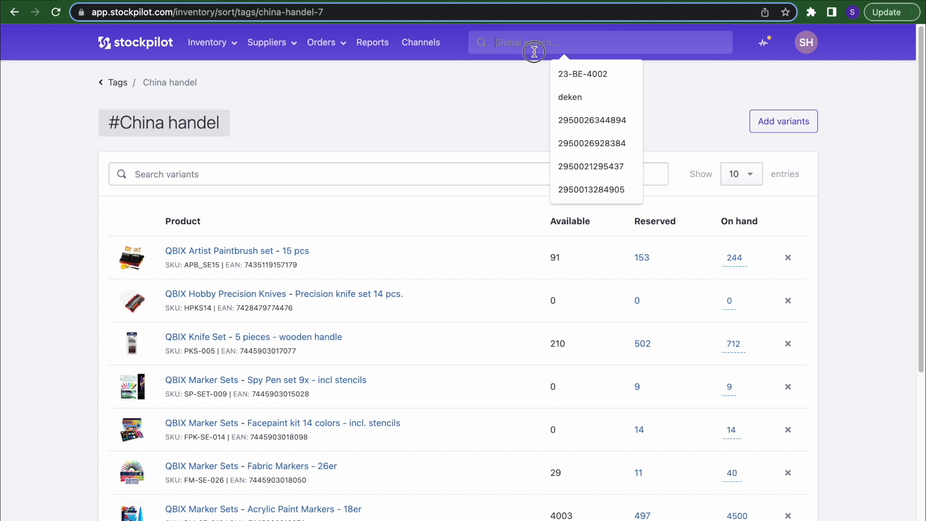
pyautogui.write('#:')
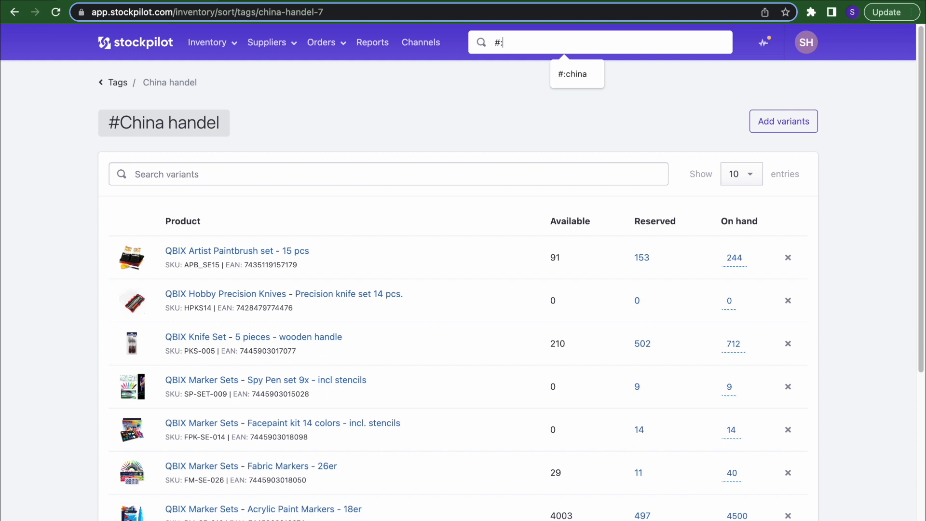
pyautogui.press('BackSpace')
pyautogui.write('leeg')
pyautogui.press('Return')
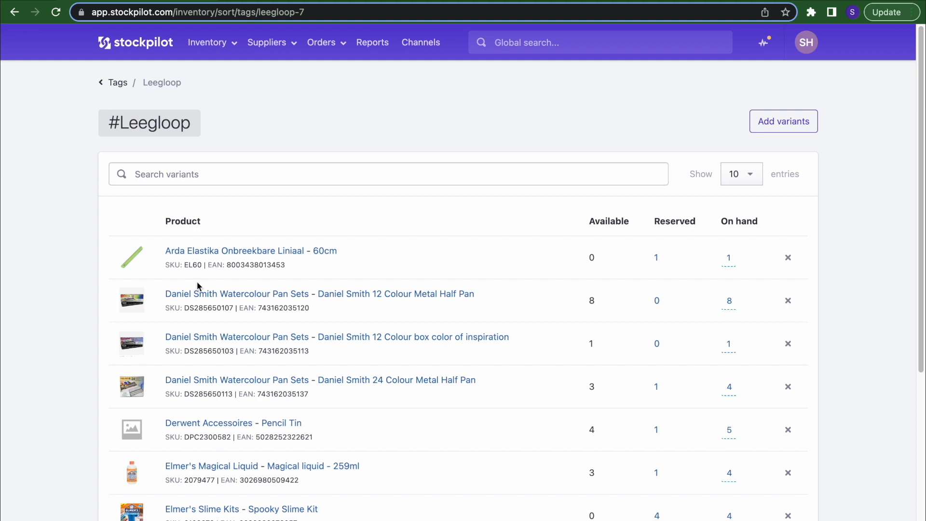
pyautogui.click(208, 42)
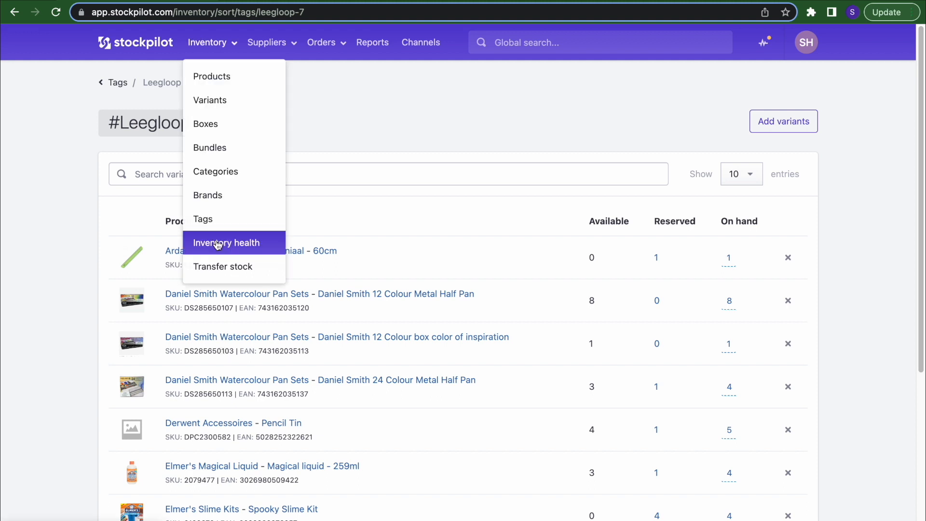
# - In Inventory health, mark the 6198 excess units and 1141 days of supply, and try the category filter
pyautogui.click(217, 244)
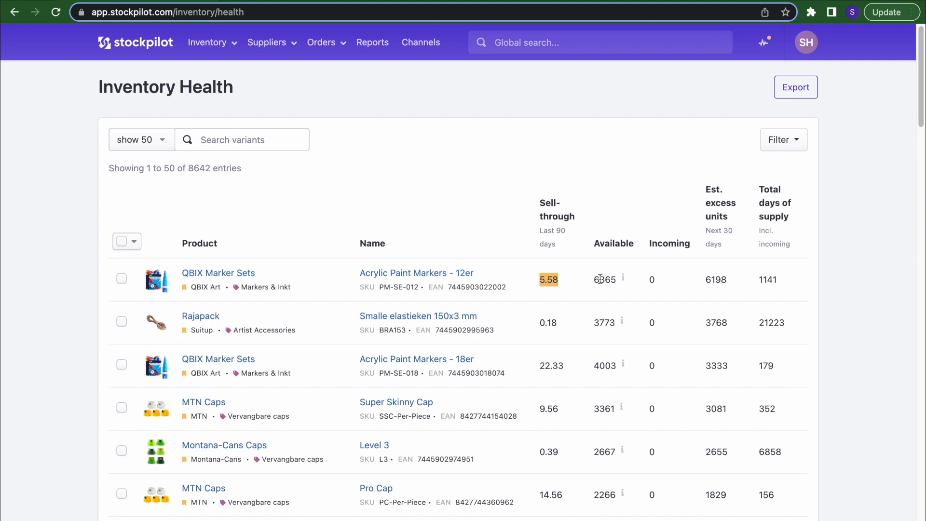
pyautogui.doubleClick(716, 281)
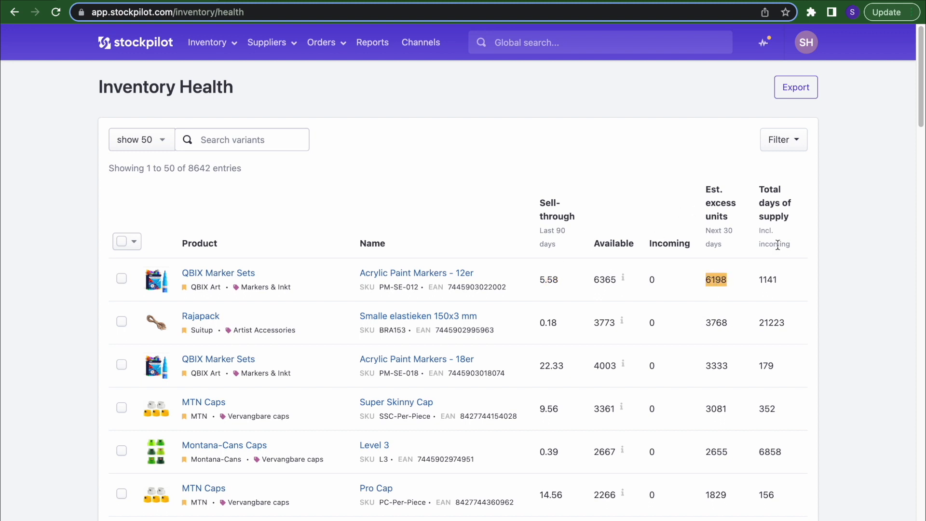
pyautogui.doubleClick(768, 279)
pyautogui.click(801, 140)
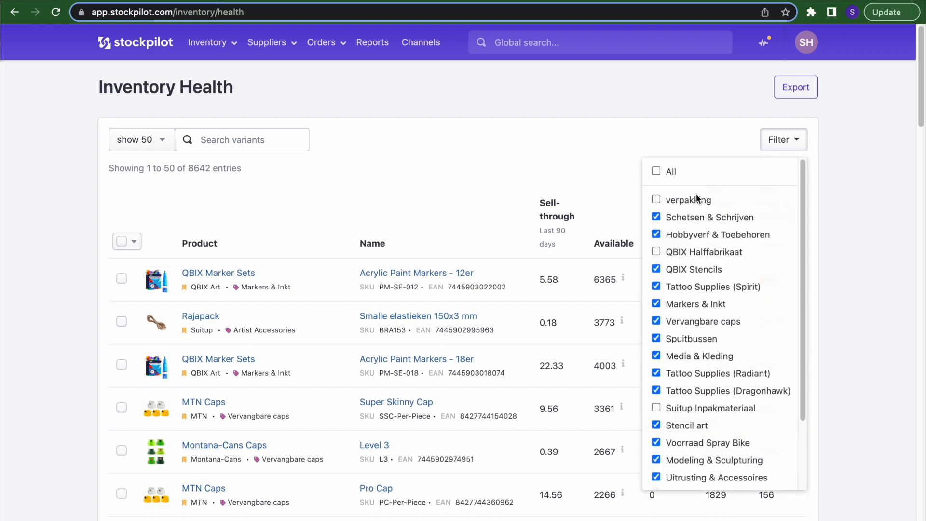
pyautogui.scroll(-3, 708, 302)
pyautogui.scroll(3, 720, 187)
pyautogui.click(784, 140)
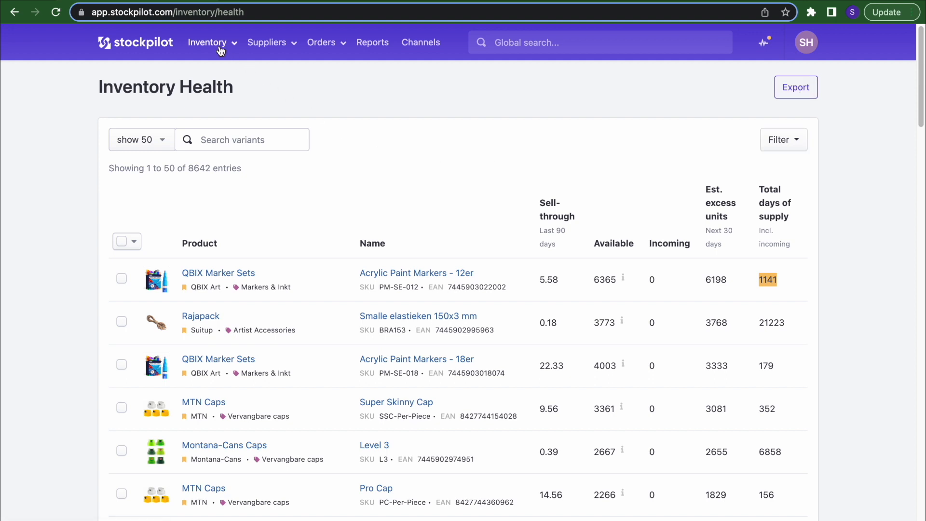
# - Open the AMZ UK transfer order TO-62829322 from Transfer stock and scroll through it
pyautogui.click(221, 48)
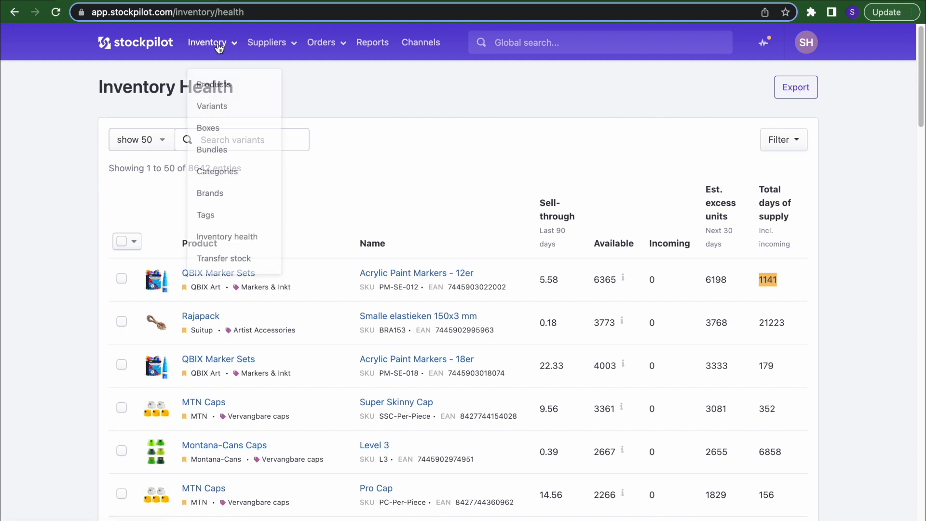
pyautogui.click(223, 264)
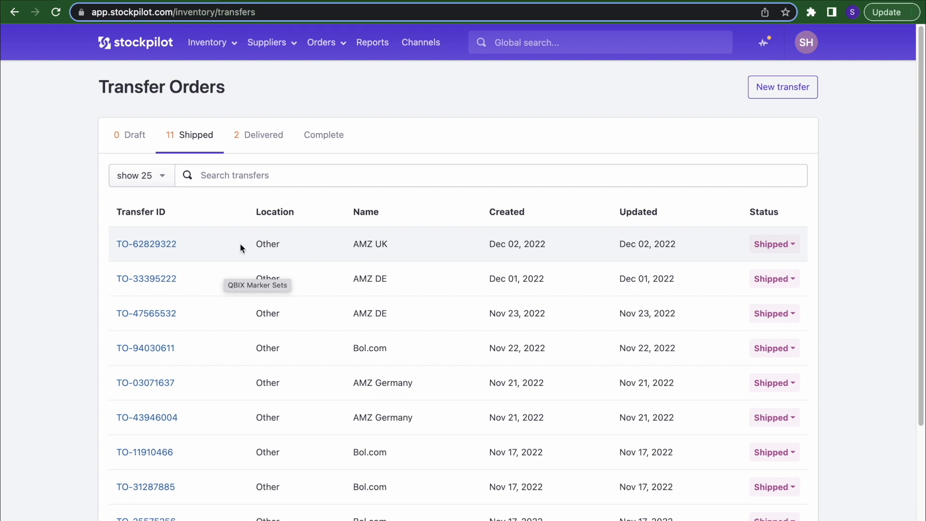
pyautogui.click(164, 247)
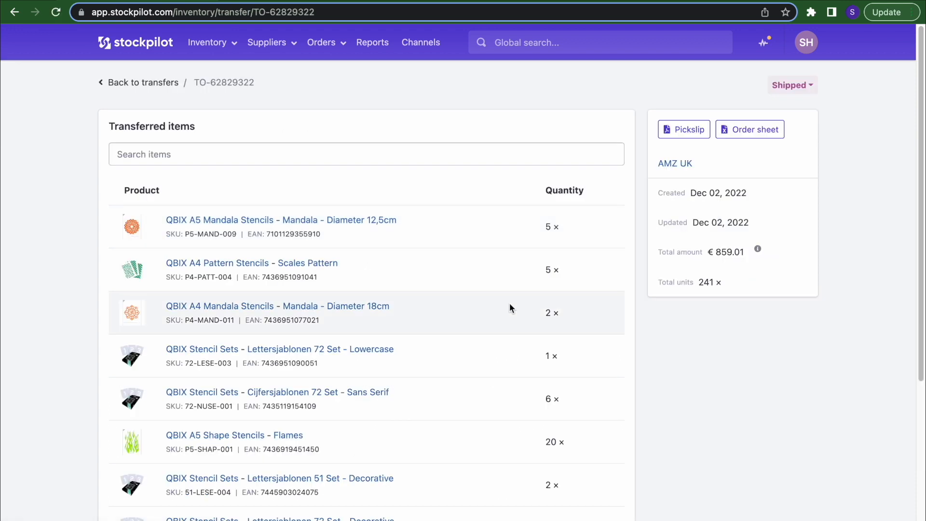
pyautogui.scroll(-5, 510, 303)
pyautogui.scroll(5, 509, 303)
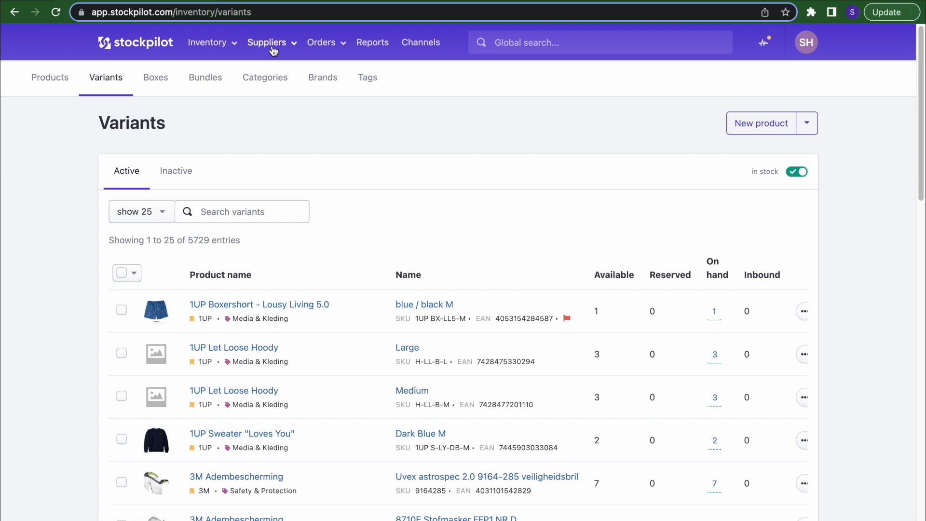
# - Open the 1UP / iam shop supplier from the Suppliers list
pyautogui.click(293, 45)
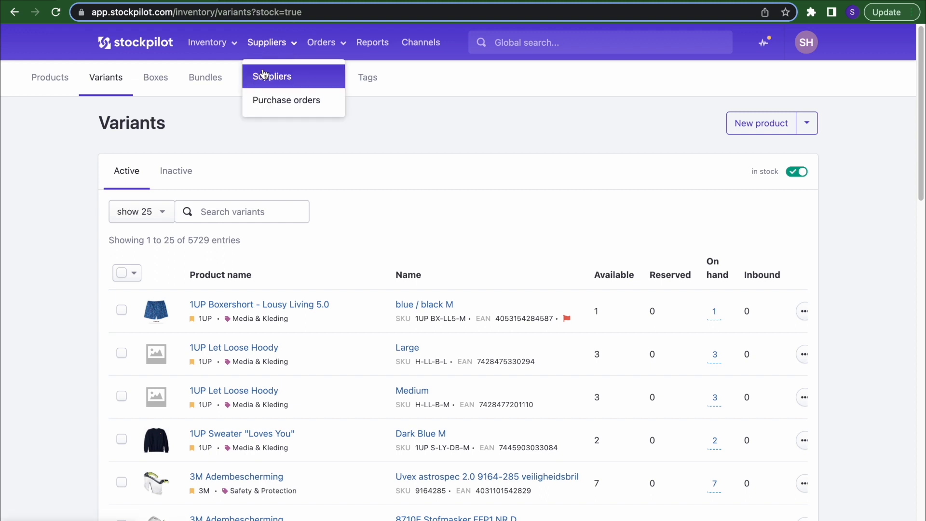
pyautogui.click(282, 87)
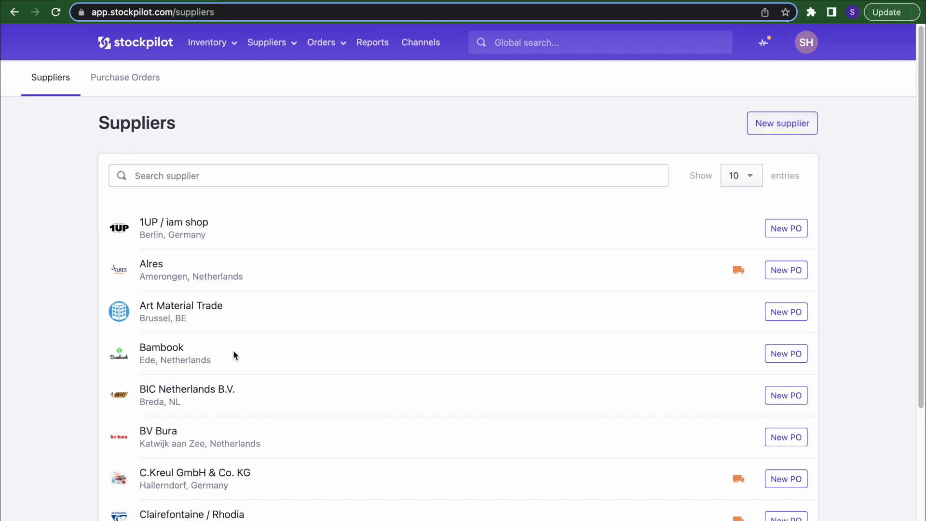
pyautogui.click(174, 228)
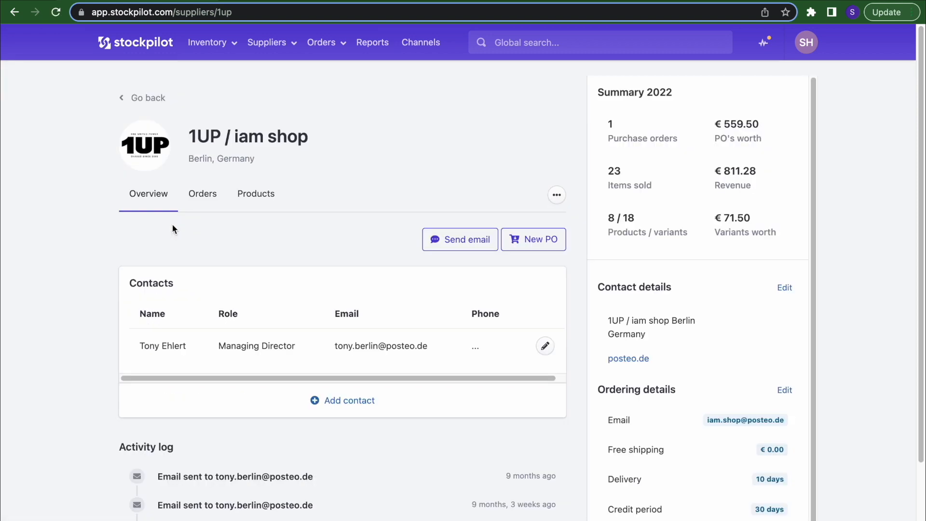
# - Browse the supplier's Orders and Products tabs, cancel the Assign product dialog, and return to Suppliers
pyautogui.click(195, 201)
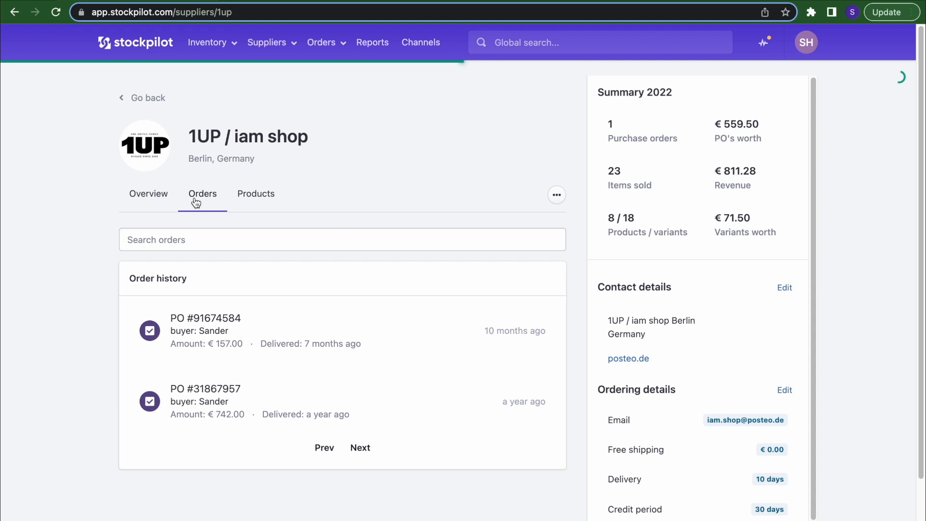
pyautogui.click(265, 200)
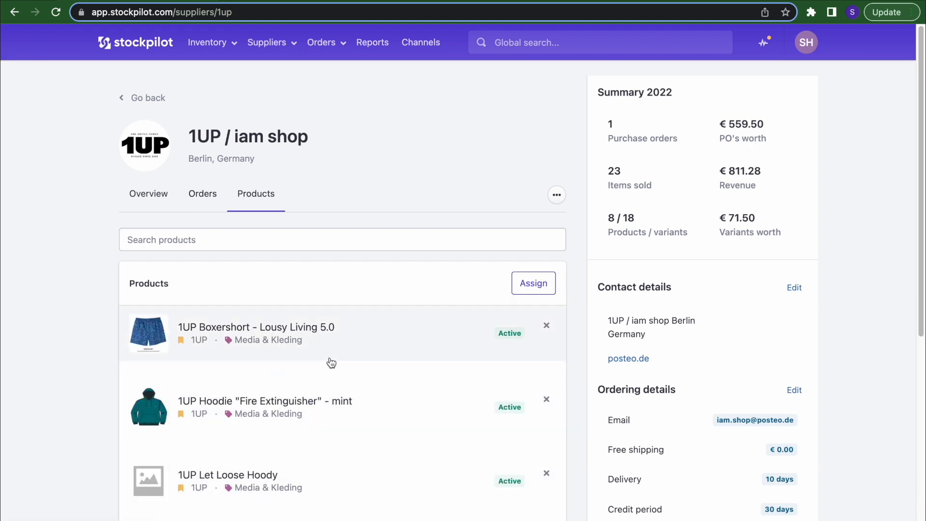
pyautogui.click(533, 282)
pyautogui.click(355, 259)
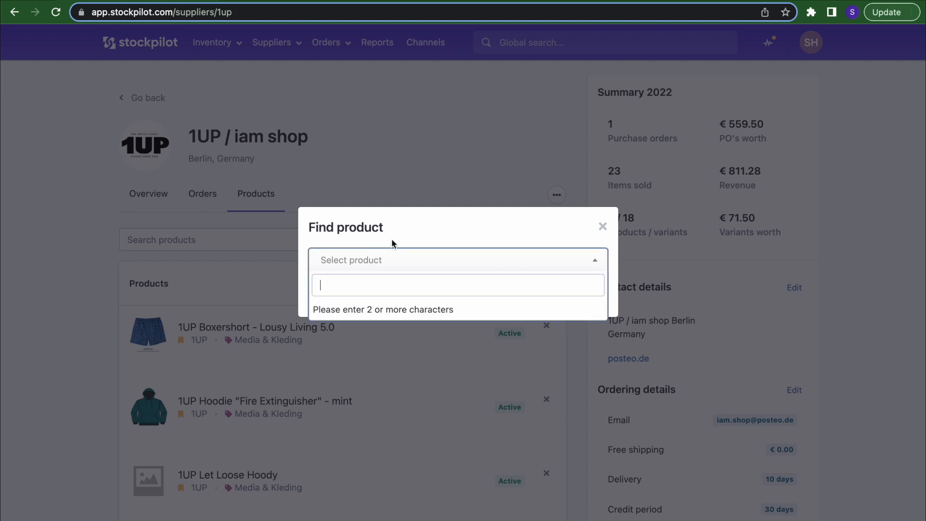
pyautogui.click(602, 226)
pyautogui.moveTo(162, 147)
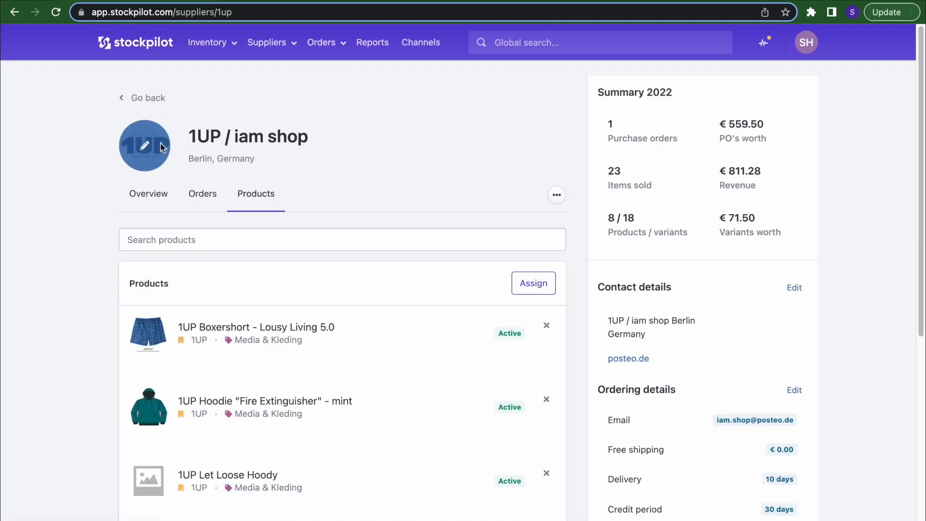
pyautogui.click(146, 98)
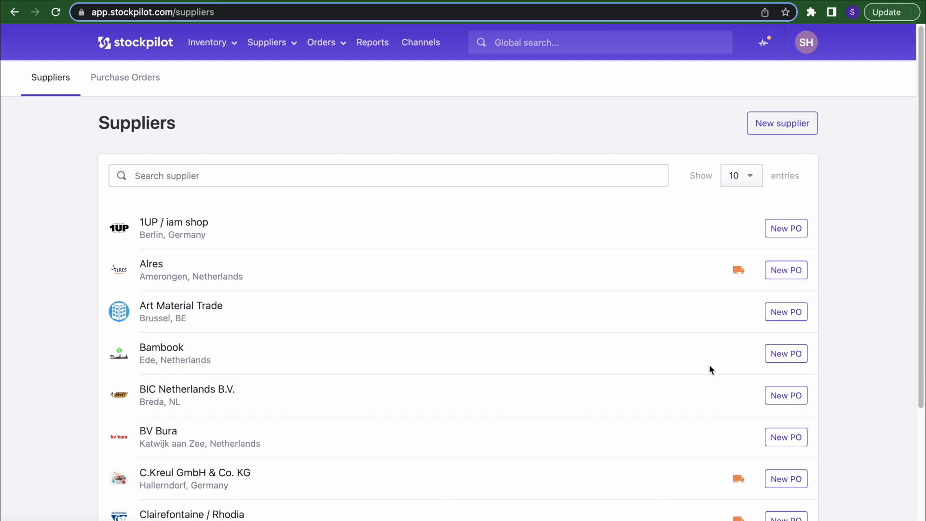
# - Start a new purchase order for BV Bura
pyautogui.click(789, 446)
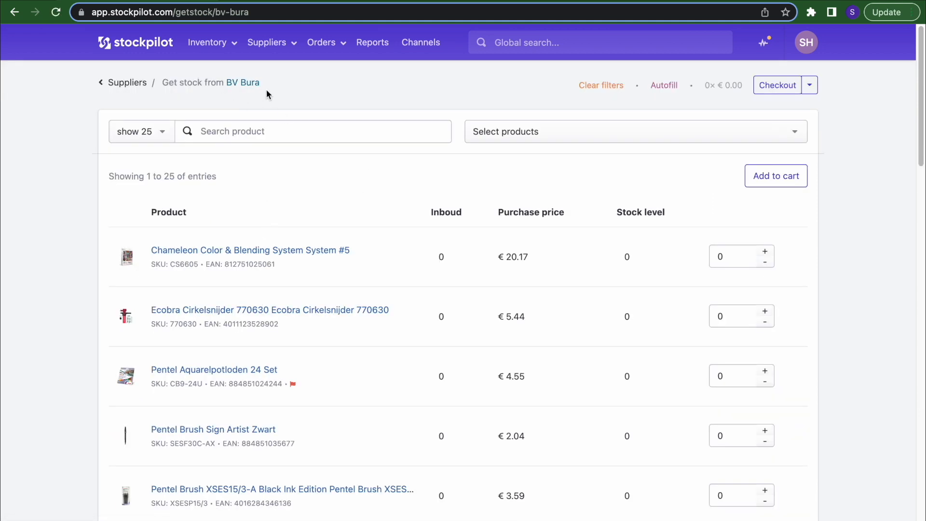
pyautogui.scroll(-10, 479, 231)
pyautogui.scroll(10, 479, 232)
# - Filter to Chameleon Color & Blending System, clear it, then nudge the first quantity 1 and back to 0
pyautogui.click(553, 138)
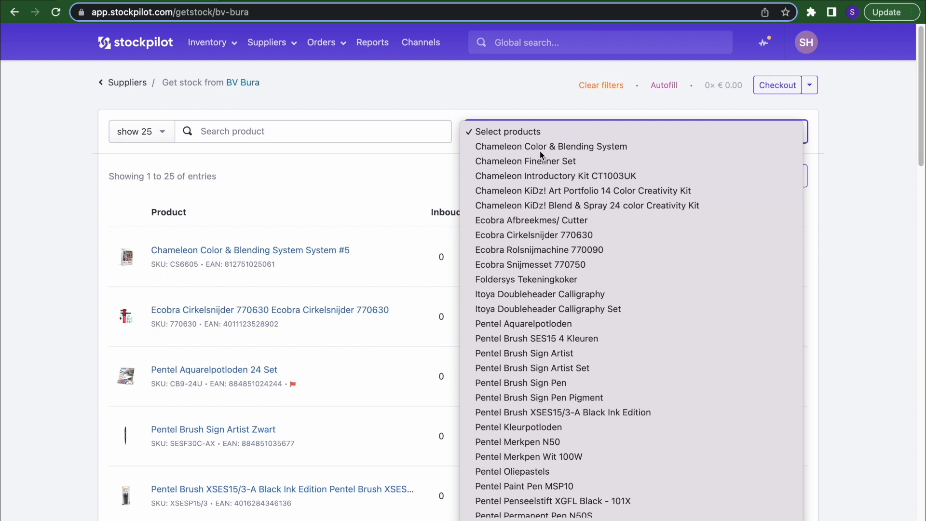
pyautogui.click(540, 148)
pyautogui.click(568, 131)
pyautogui.click(578, 119)
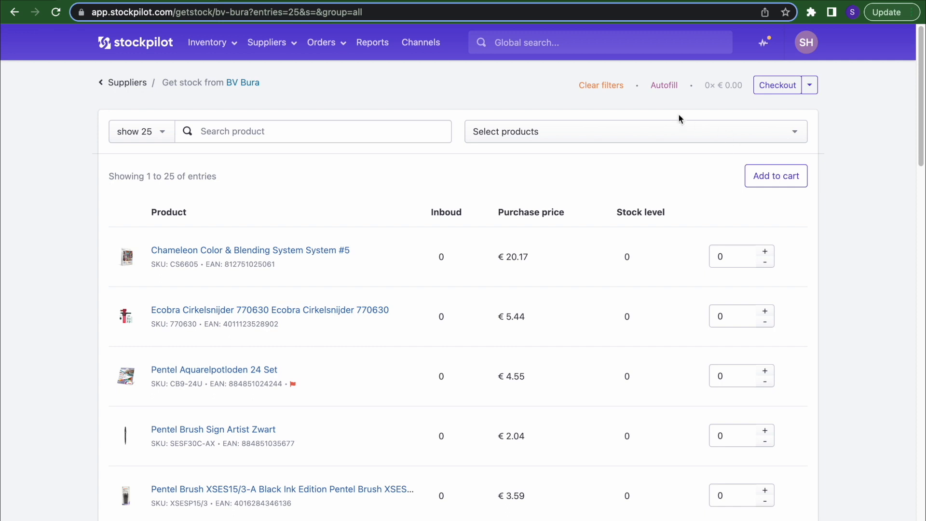
pyautogui.click(765, 252)
pyautogui.click(765, 261)
# - Autofill the BV Bura cart with lead time 2 and sales scope 14
pyautogui.click(668, 89)
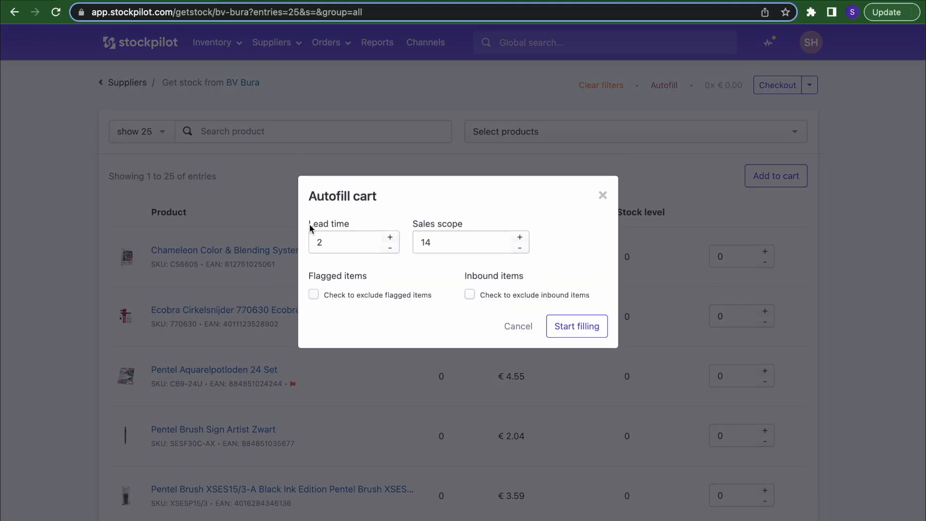
pyautogui.doubleClick(333, 242)
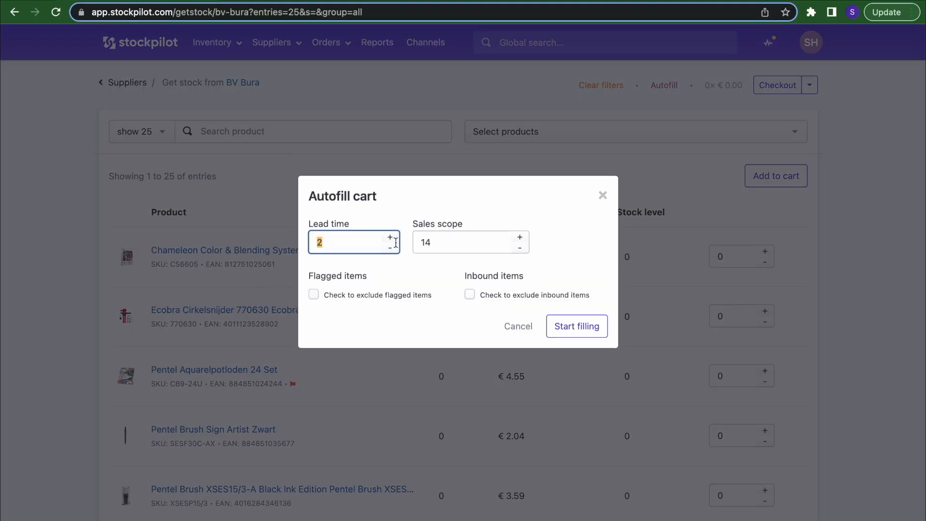
pyautogui.doubleClick(456, 244)
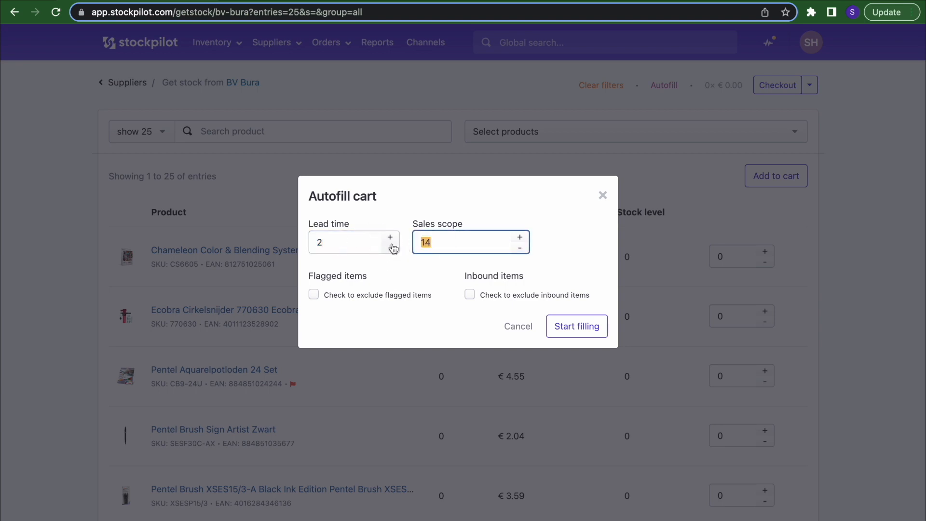
pyautogui.doubleClick(339, 239)
pyautogui.moveTo(339, 239)
pyautogui.mouseDown()
pyautogui.moveTo(213, 239)
pyautogui.moveTo(350, 246)
pyautogui.mouseUp()
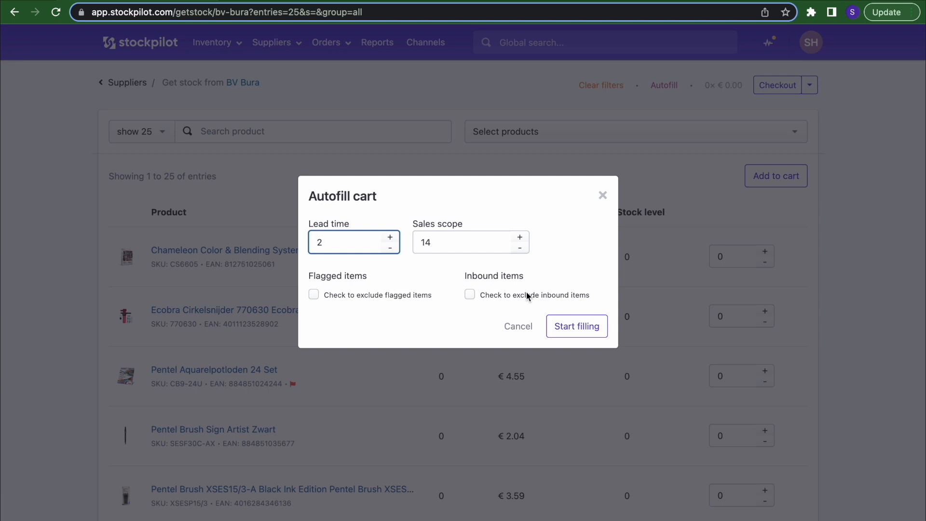
pyautogui.click(578, 330)
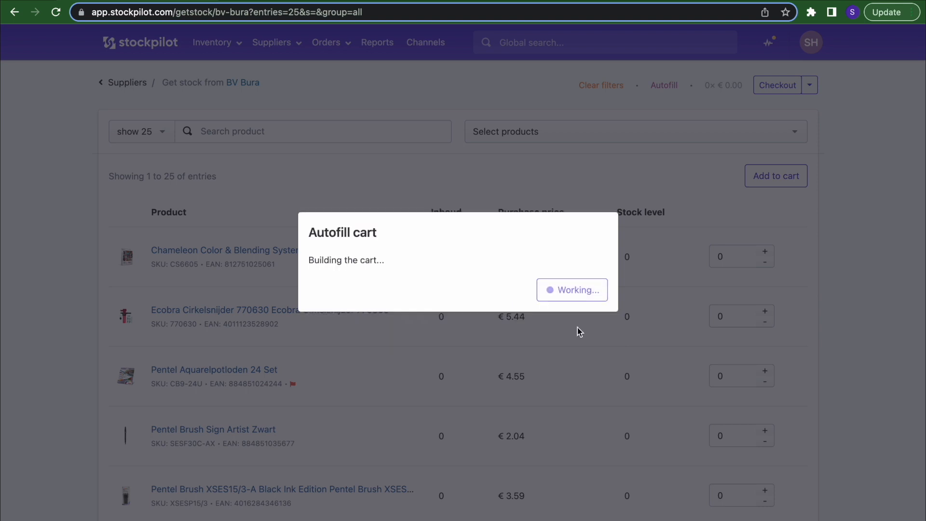
# - Set Pentel Set Textielkrijt-Marker to 1 and add the quantities to the cart
pyautogui.scroll(-7, 748, 232)
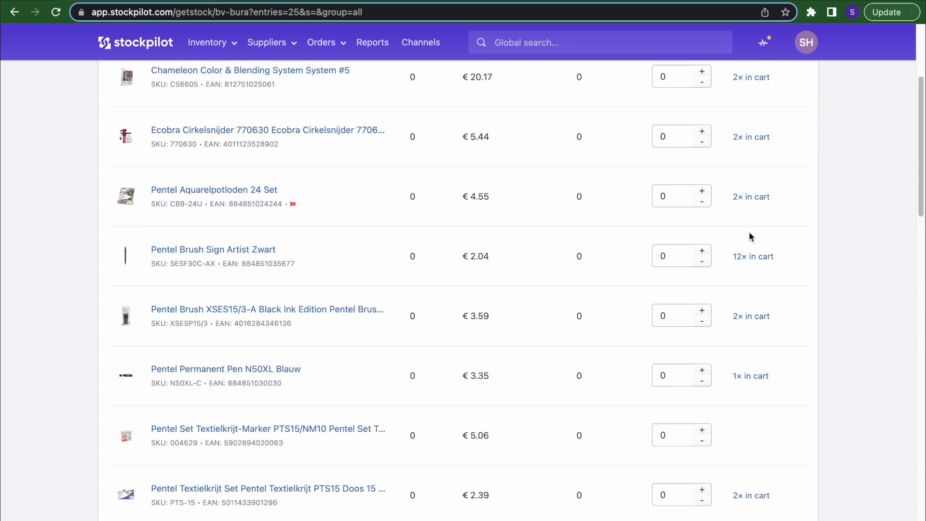
pyautogui.click(702, 264)
pyautogui.scroll(8, 703, 266)
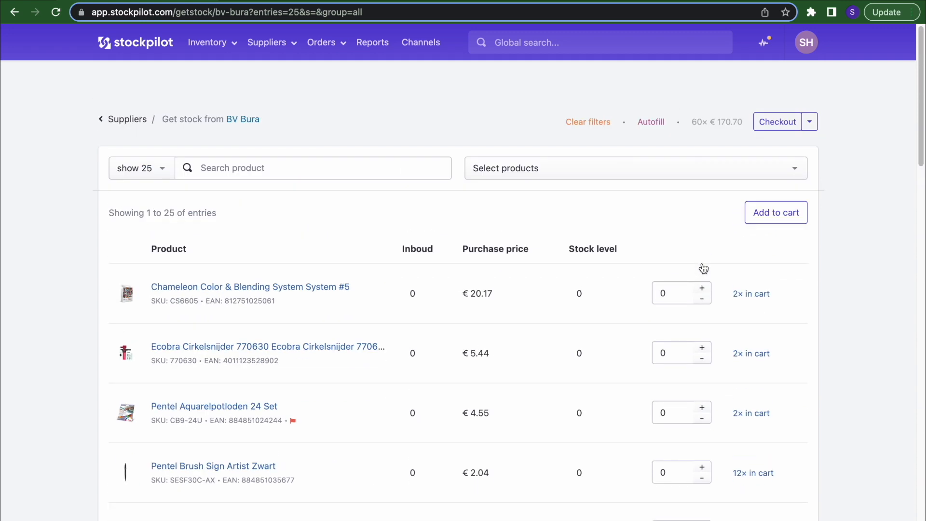
pyautogui.click(771, 176)
# - Review the BV Bura checkout of 61 items, then go to Suppliers > Purchase orders
pyautogui.click(772, 85)
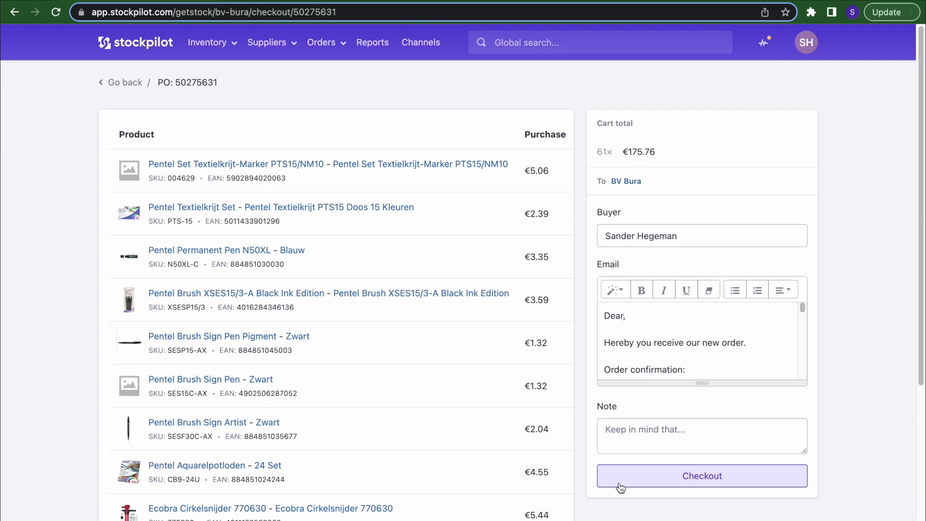
pyautogui.click(270, 42)
pyautogui.click(278, 100)
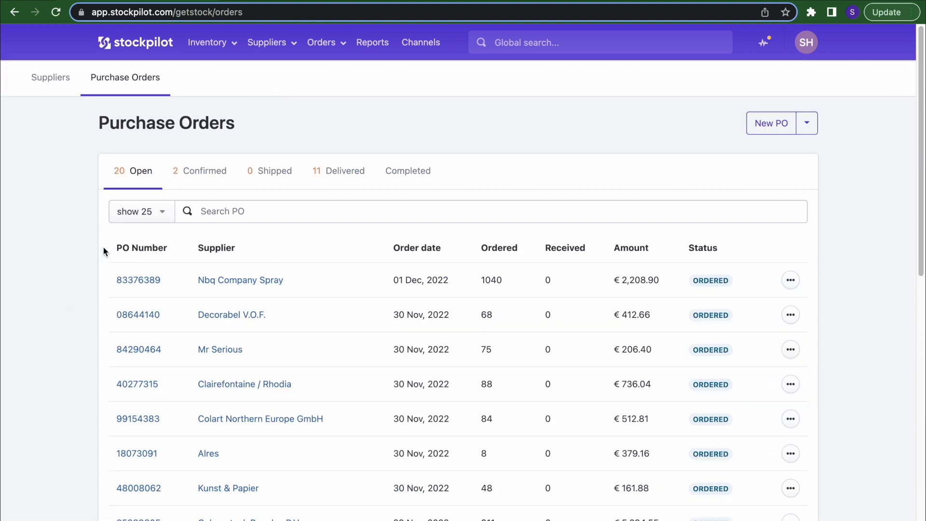
pyautogui.scroll(-10, 605, 215)
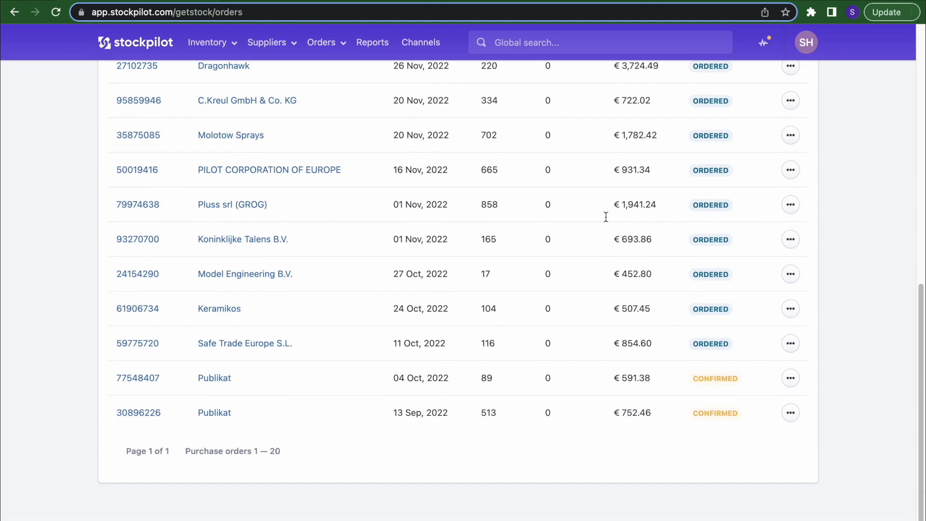
pyautogui.scroll(10, 216, 136)
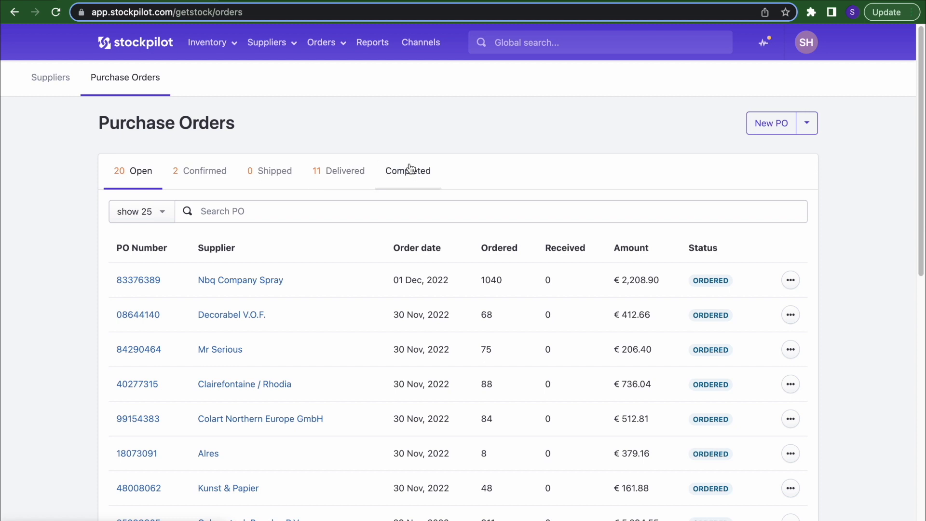
# - Open PO 83376389 and cancel an Order confirmation document upload
pyautogui.click(137, 284)
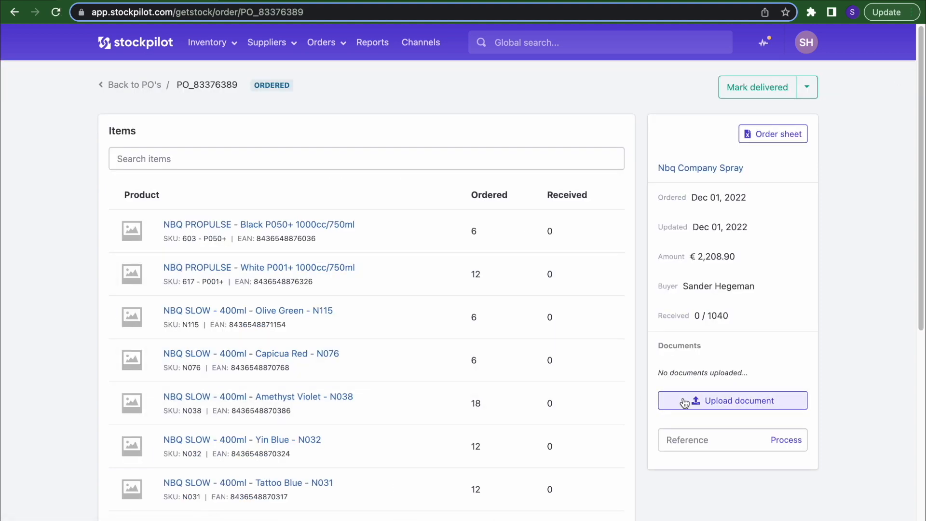
pyautogui.click(684, 402)
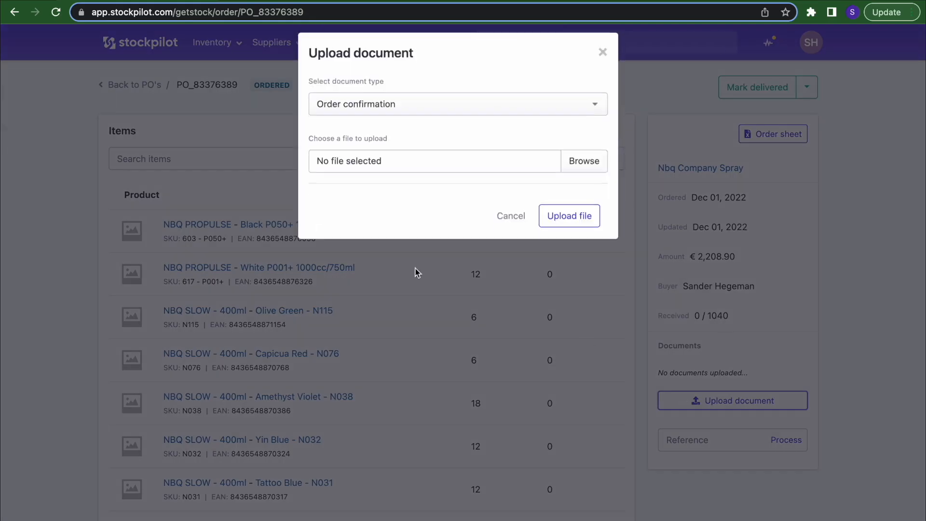
pyautogui.click(400, 117)
pyautogui.click(358, 222)
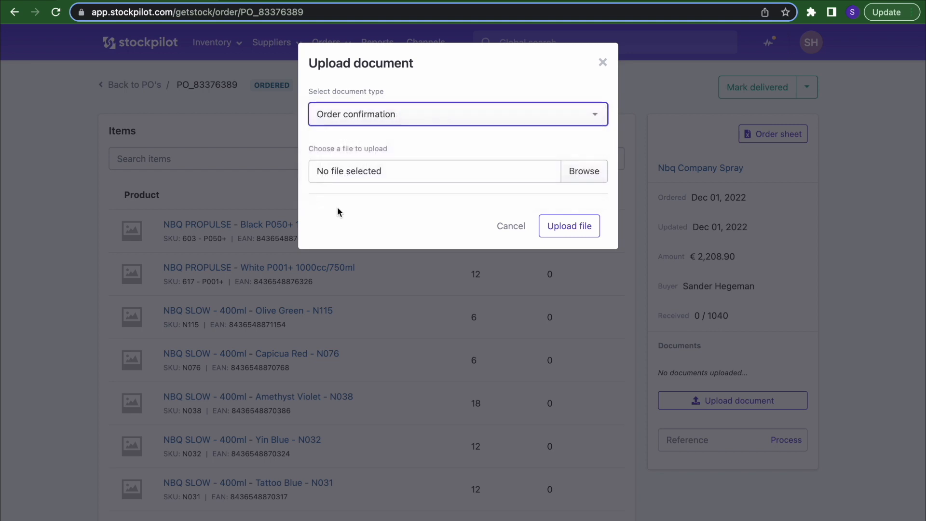
pyautogui.click(608, 67)
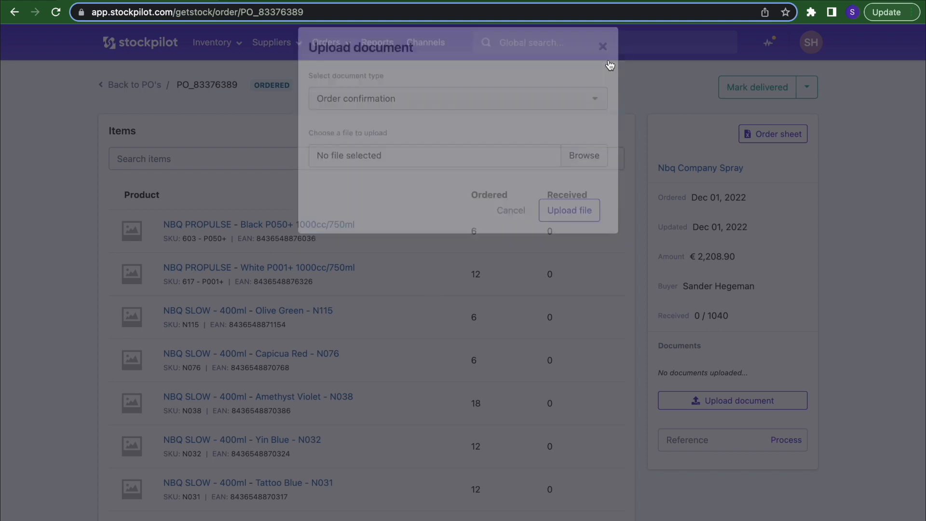
# - Check the Mark delivered status options without changing them, then select the Reference field
pyautogui.click(806, 88)
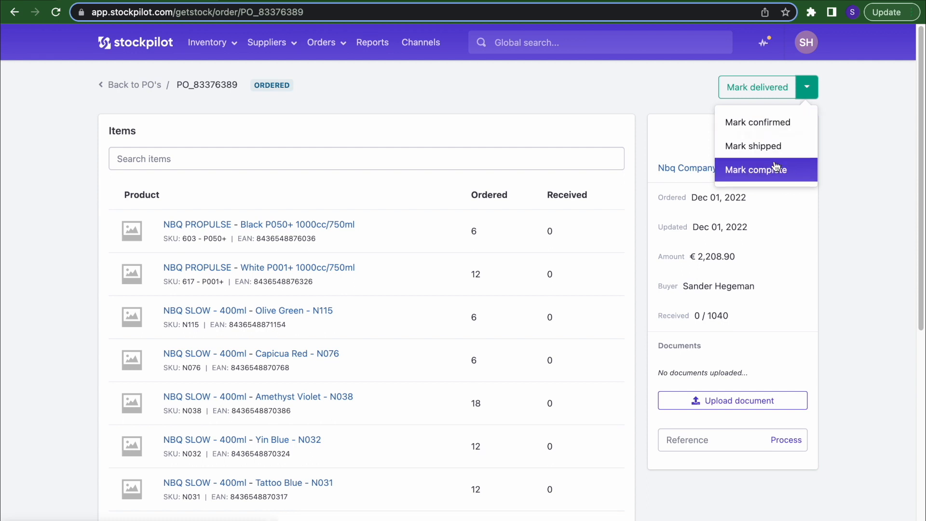
pyautogui.click(871, 223)
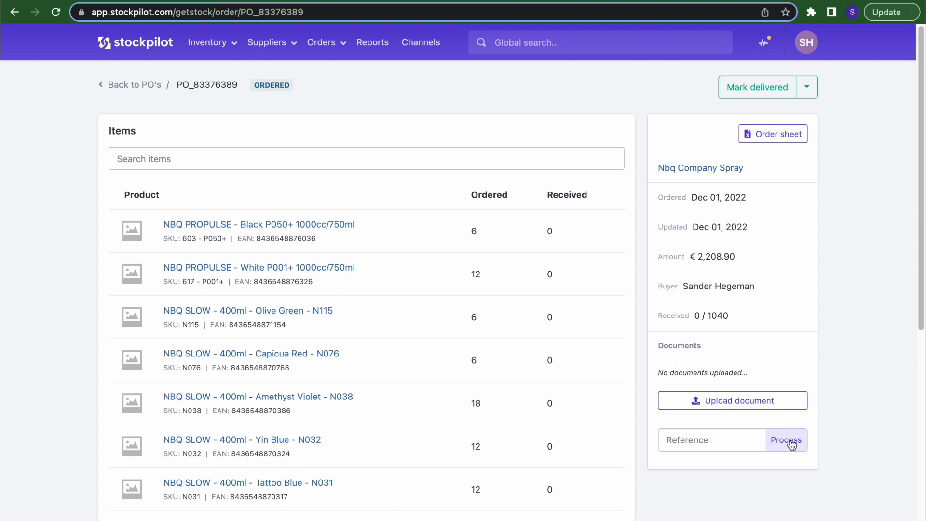
pyautogui.click(693, 448)
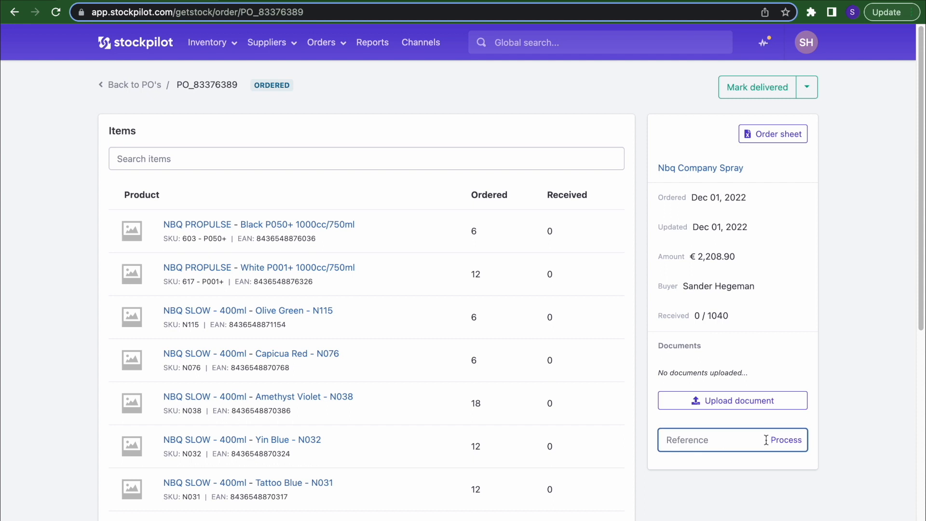
# - Start processing PO 83376389's delivery, try a scan quantity of 4, then go back to the PO
pyautogui.click(799, 443)
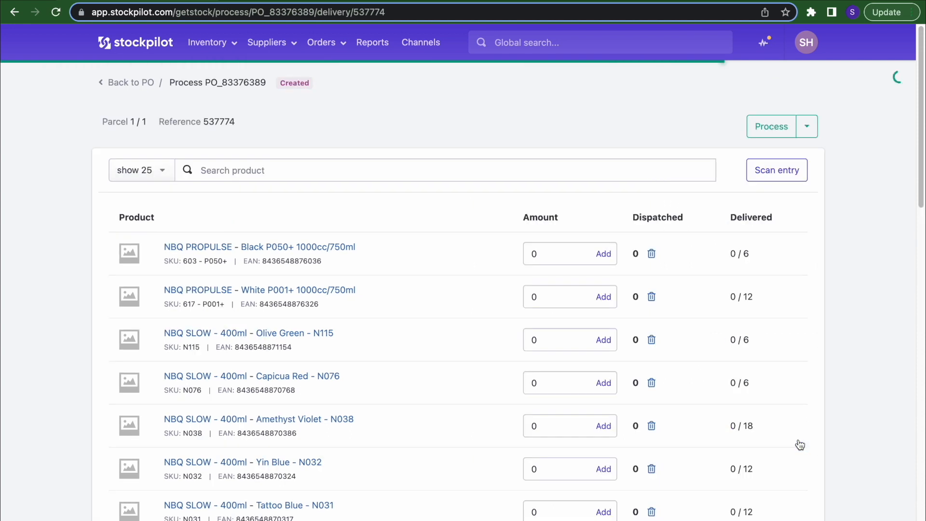
pyautogui.click(777, 170)
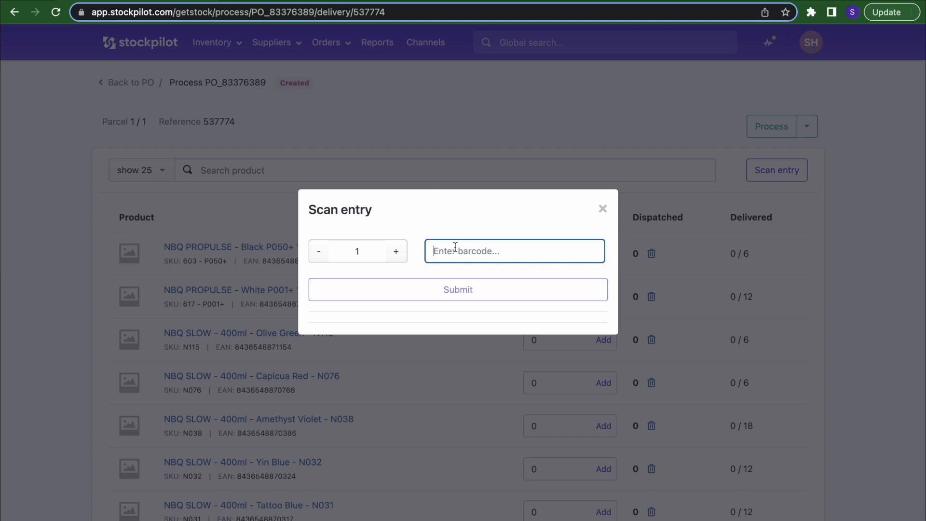
pyautogui.click(396, 251)
pyautogui.click(396, 251)
pyautogui.click(396, 251)
pyautogui.click(474, 250)
pyautogui.click(602, 210)
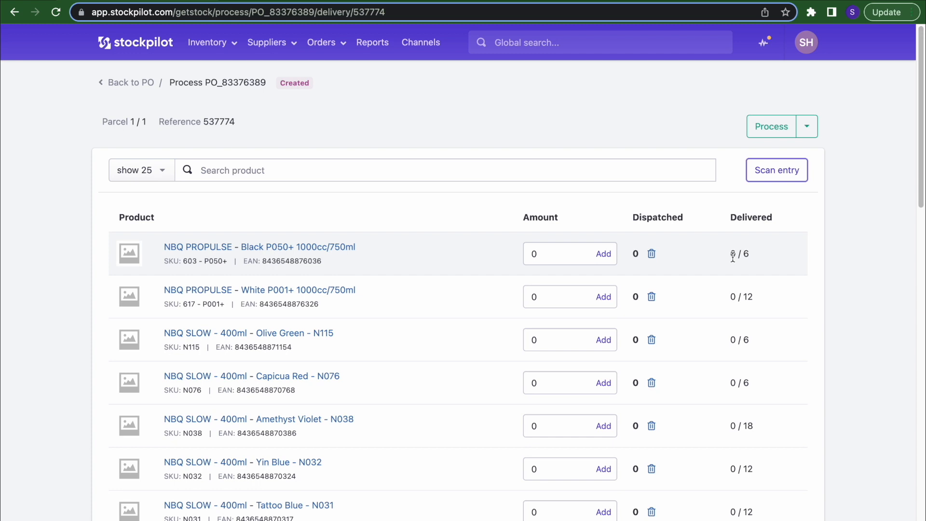
pyautogui.click(806, 126)
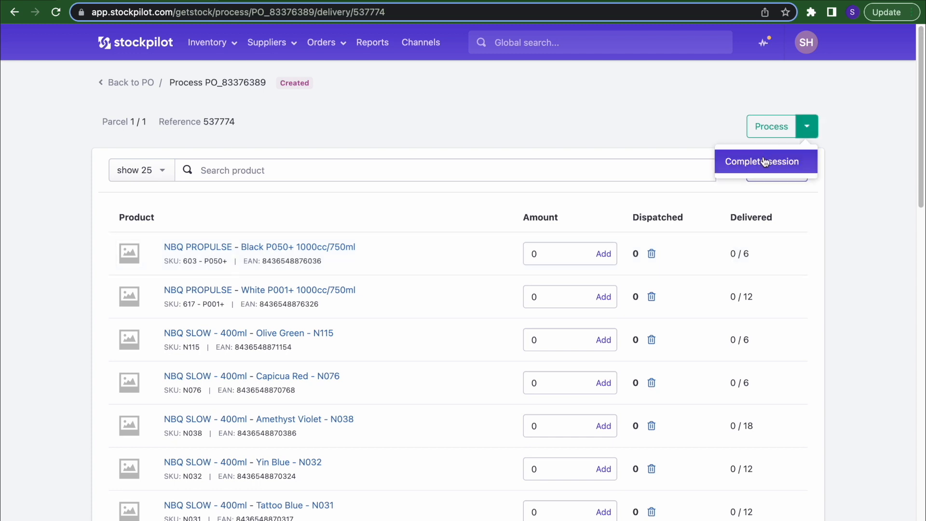
pyautogui.click(141, 83)
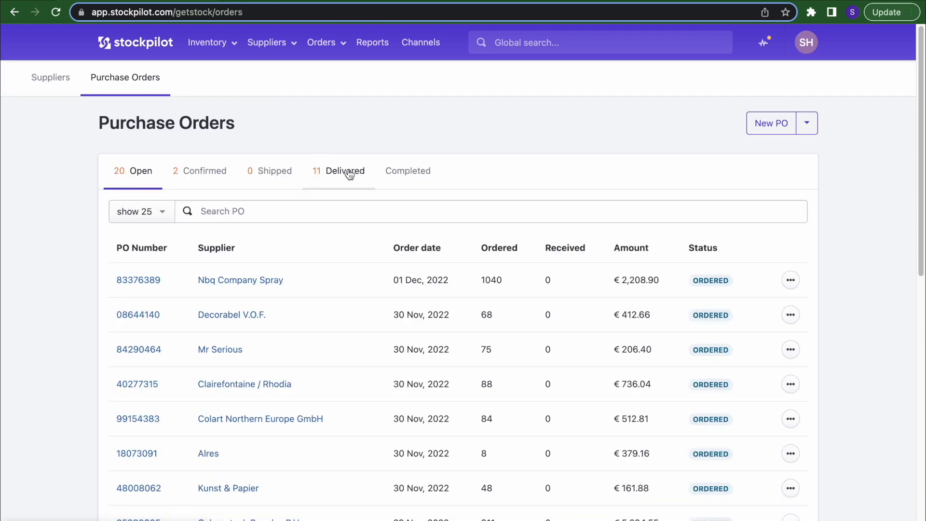
# - Open the completed STAEDTLER Benelux order PO_23084436 and its invoice check
pyautogui.click(396, 173)
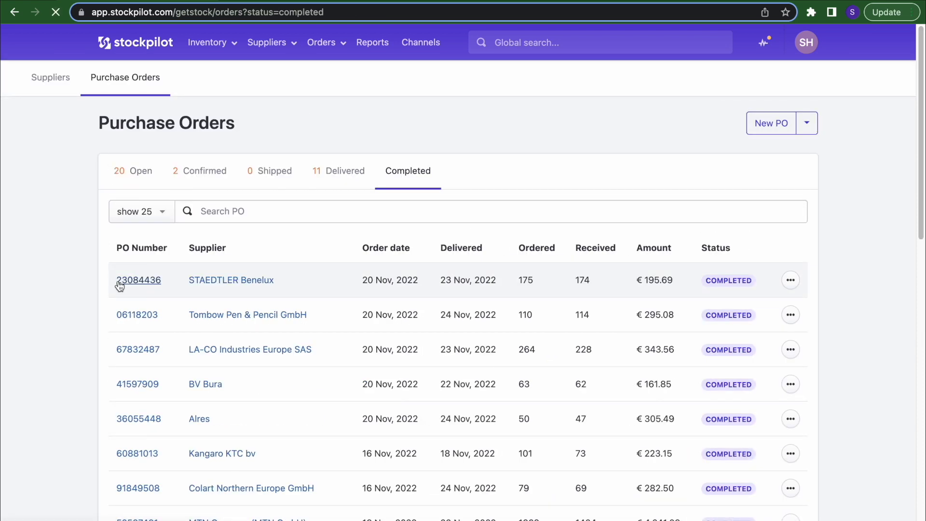
pyautogui.click(120, 283)
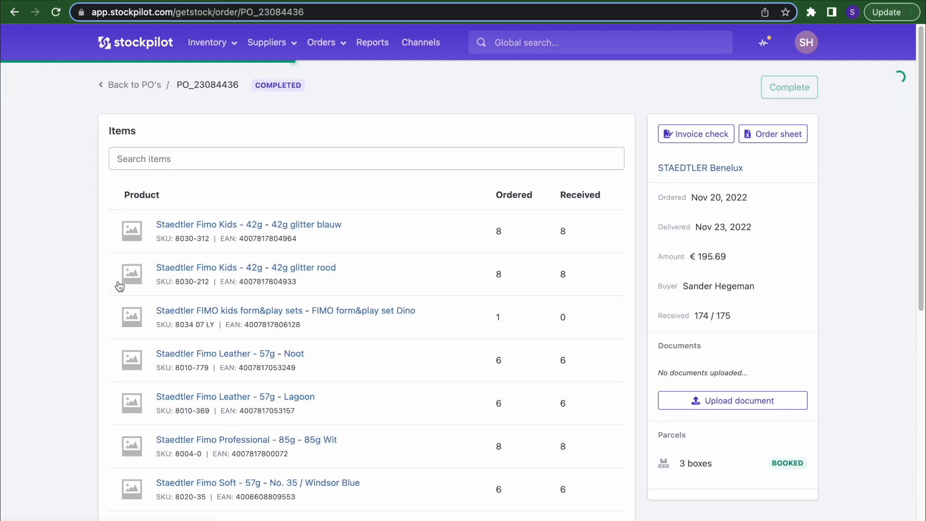
pyautogui.click(696, 135)
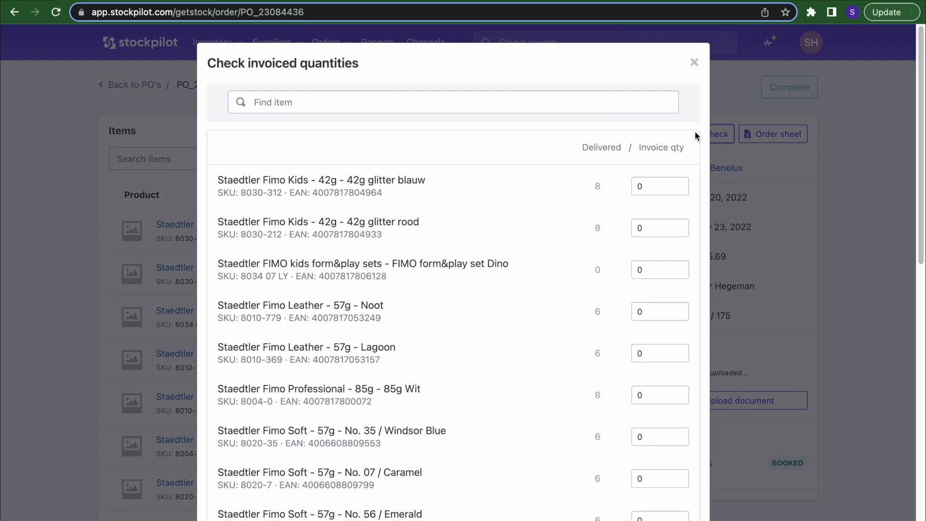
# - Raise the first item's invoiced quantity three times and the second item's once
pyautogui.click(679, 185)
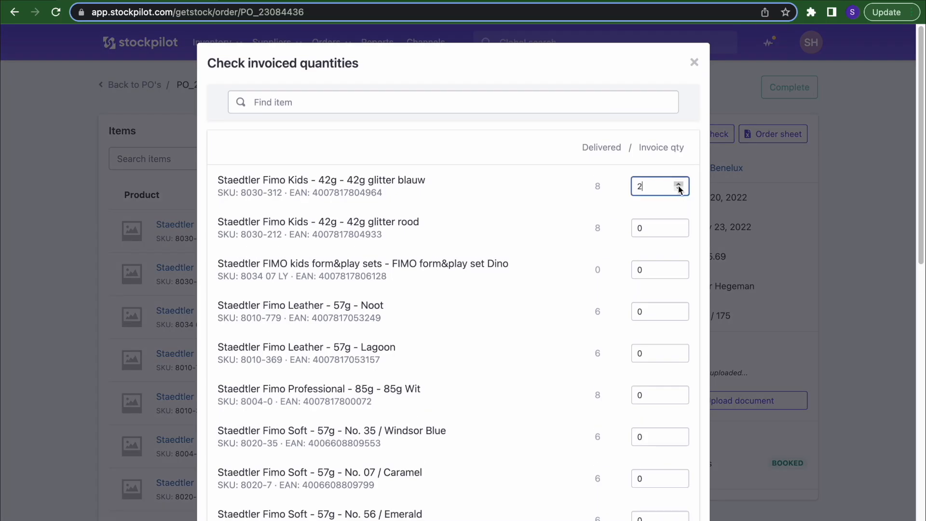
pyautogui.click(678, 184)
pyautogui.click(678, 184)
pyautogui.click(679, 184)
pyautogui.click(678, 225)
pyautogui.click(678, 226)
pyautogui.scroll(-15, 488, 261)
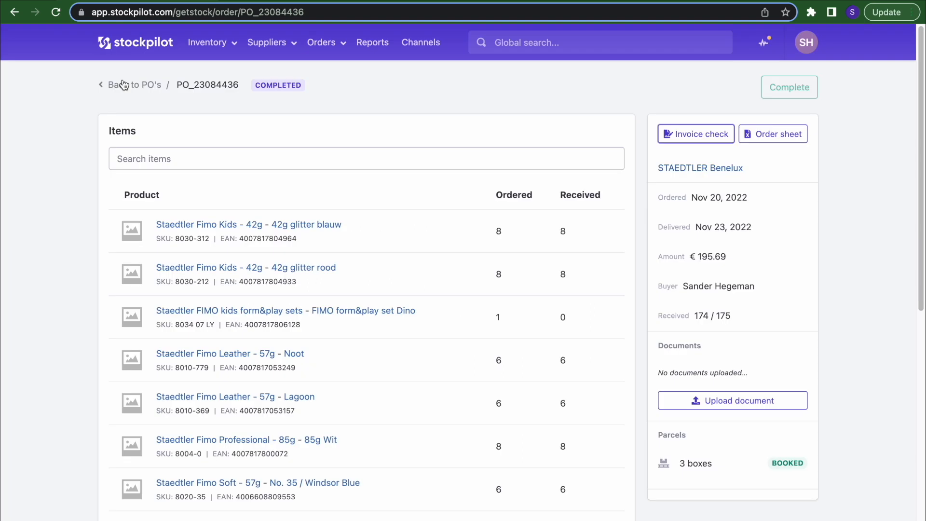
# - Leave the purchase order and open Orders > Sales orders to view the 167 open orders
pyautogui.click(124, 85)
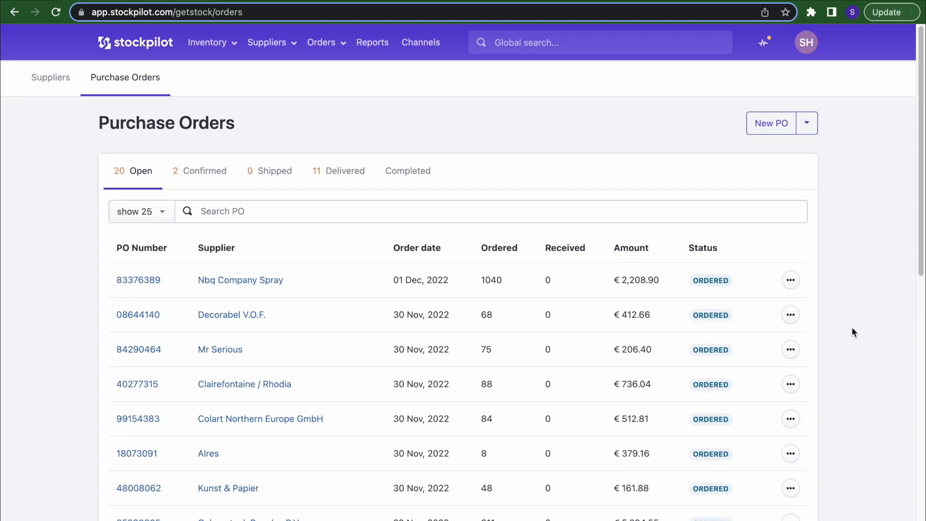
pyautogui.click(340, 48)
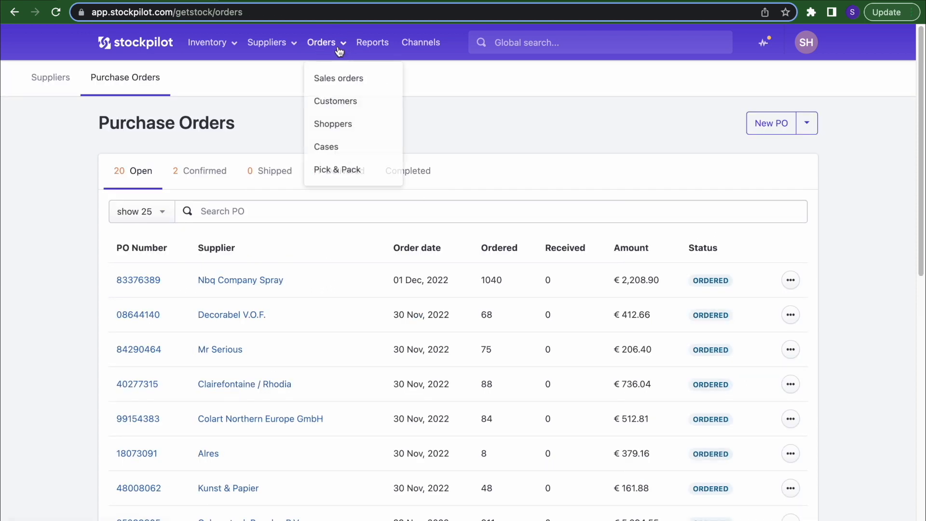
pyautogui.click(331, 73)
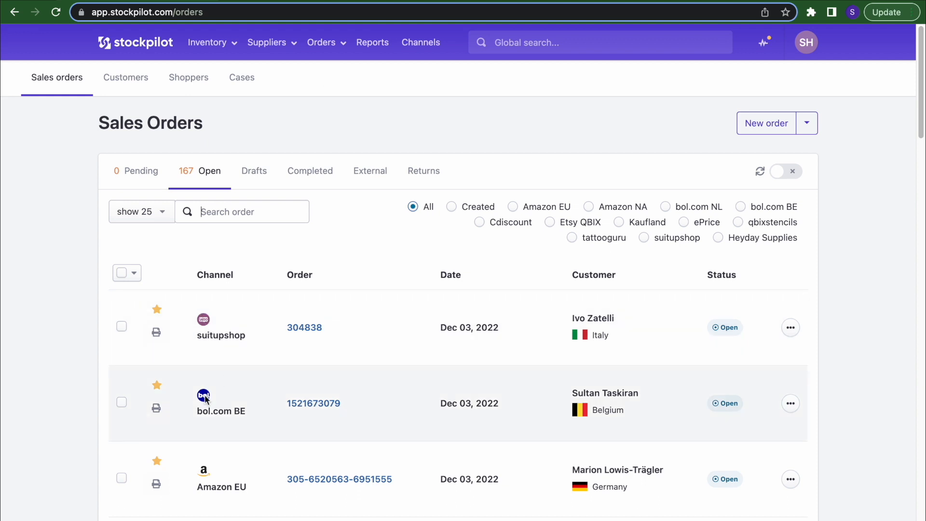
pyautogui.scroll(-7, 208, 295)
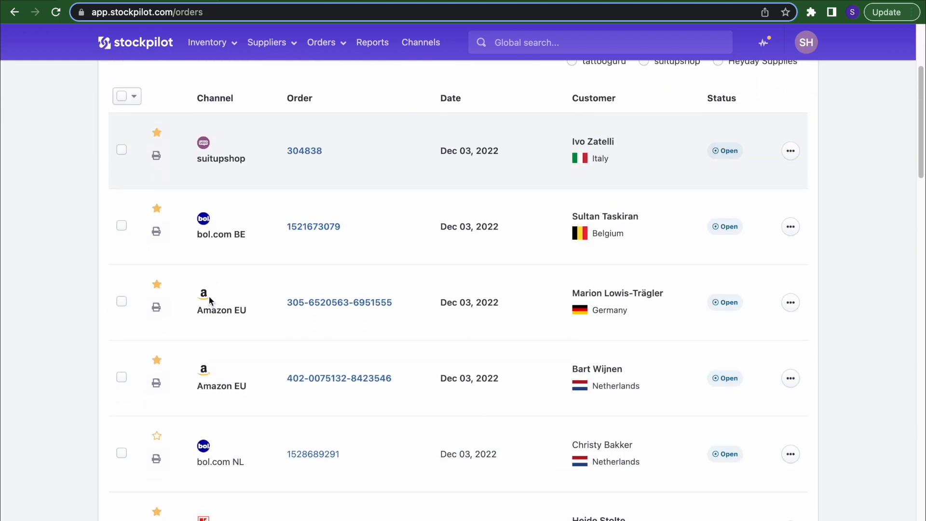
pyautogui.scroll(7, 205, 391)
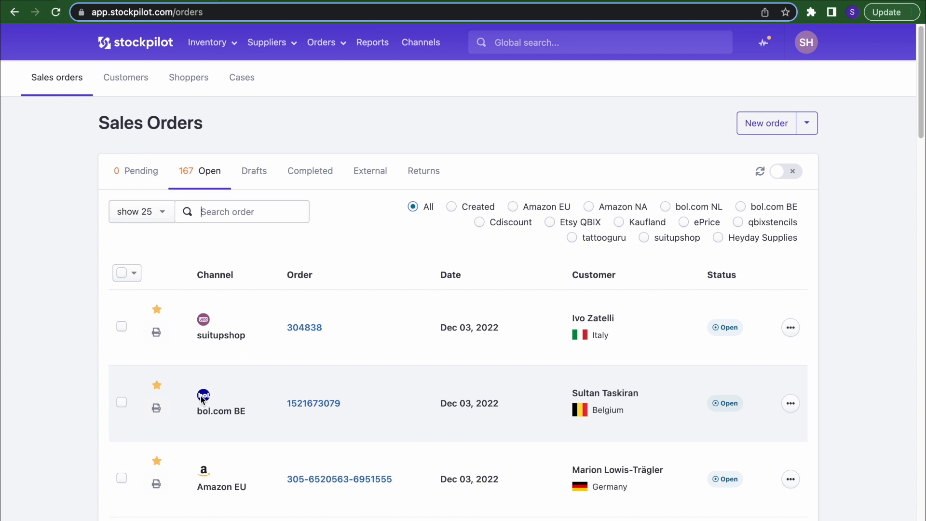
pyautogui.click(305, 330)
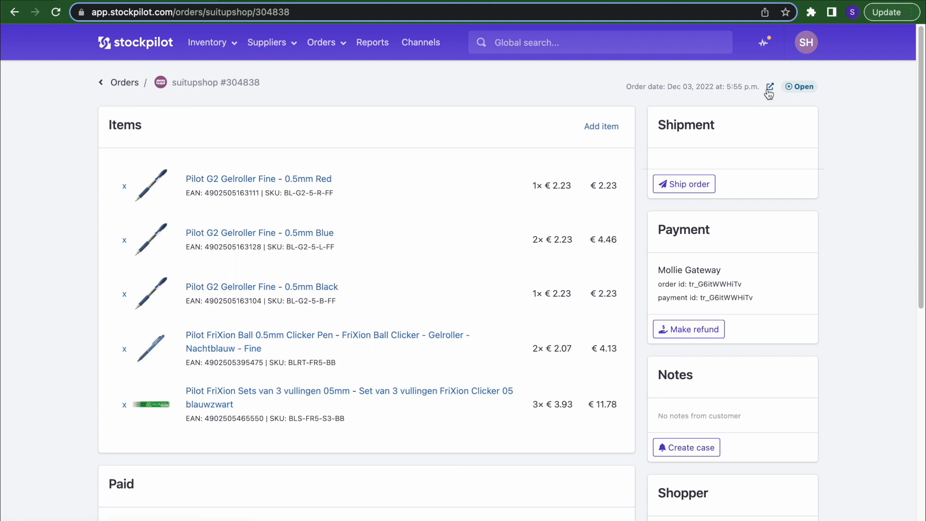
pyautogui.scroll(-3, 723, 217)
pyautogui.scroll(3, 686, 349)
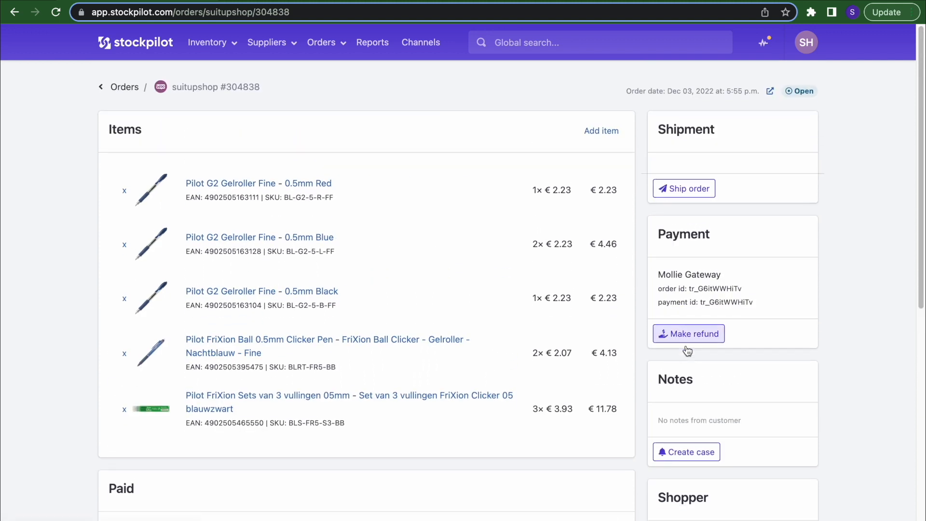
pyautogui.scroll(-3, 723, 376)
pyautogui.scroll(-3, 805, 416)
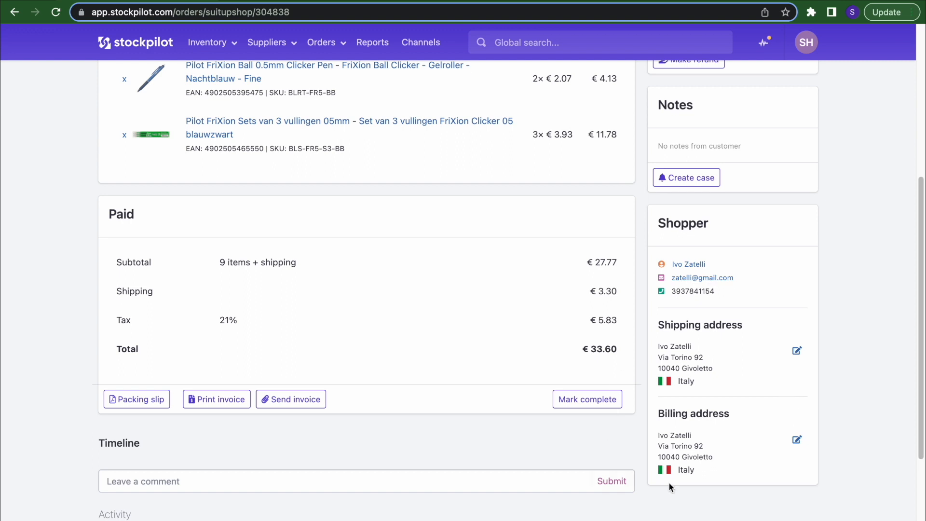
pyautogui.scroll(-3, 692, 488)
pyautogui.click(175, 348)
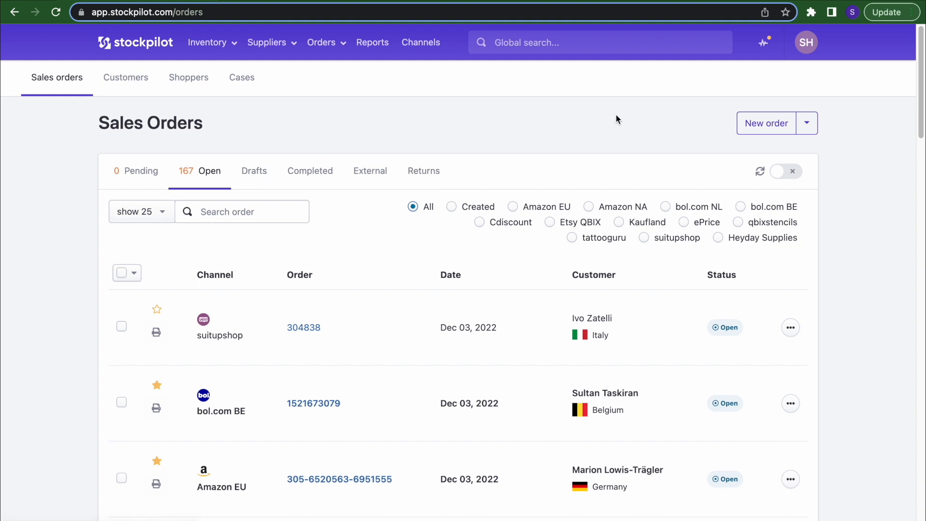
pyautogui.click(764, 125)
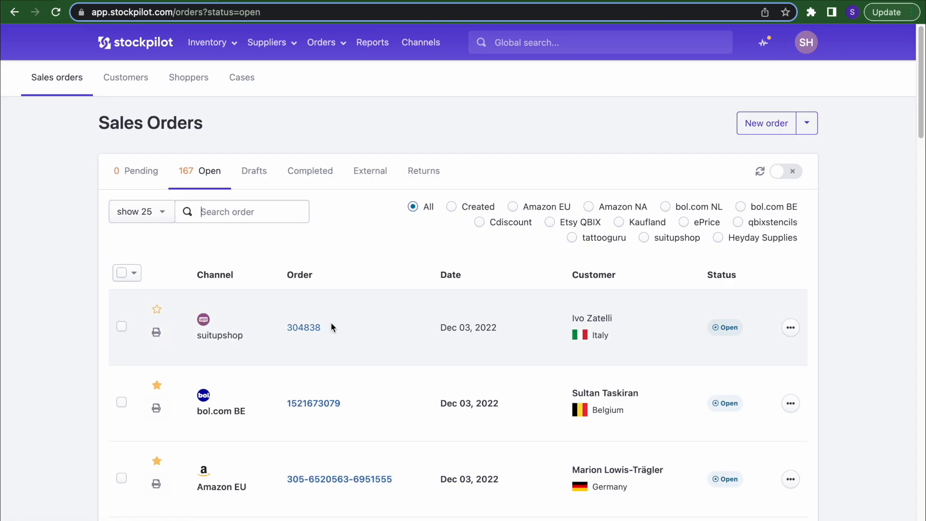
pyautogui.click(157, 310)
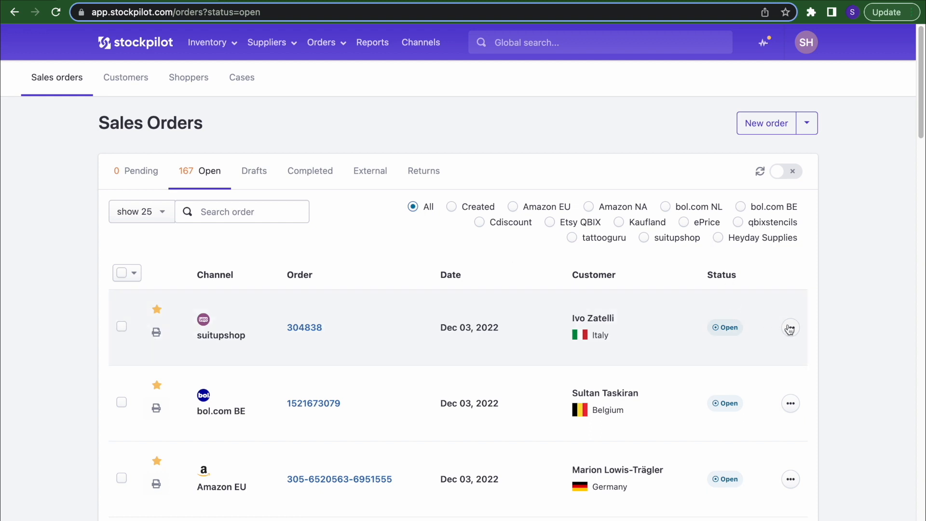
pyautogui.click(789, 328)
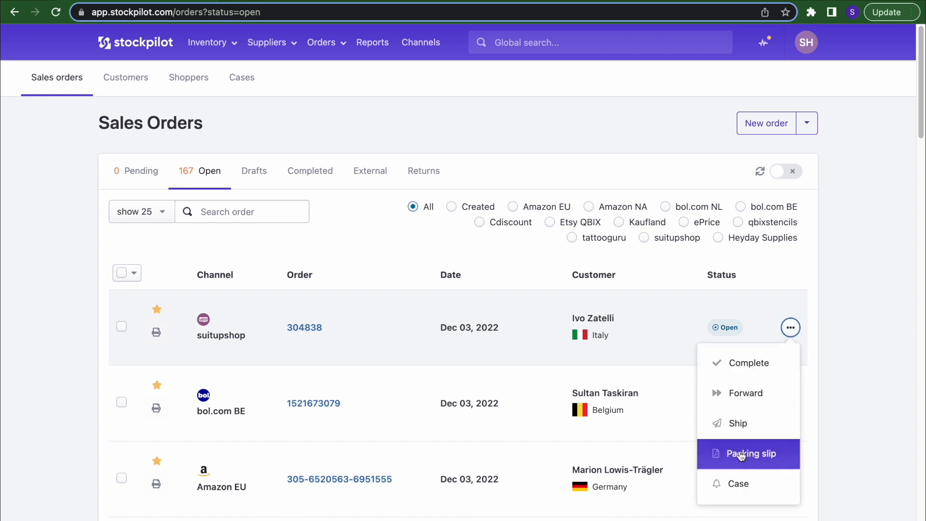
pyautogui.click(741, 454)
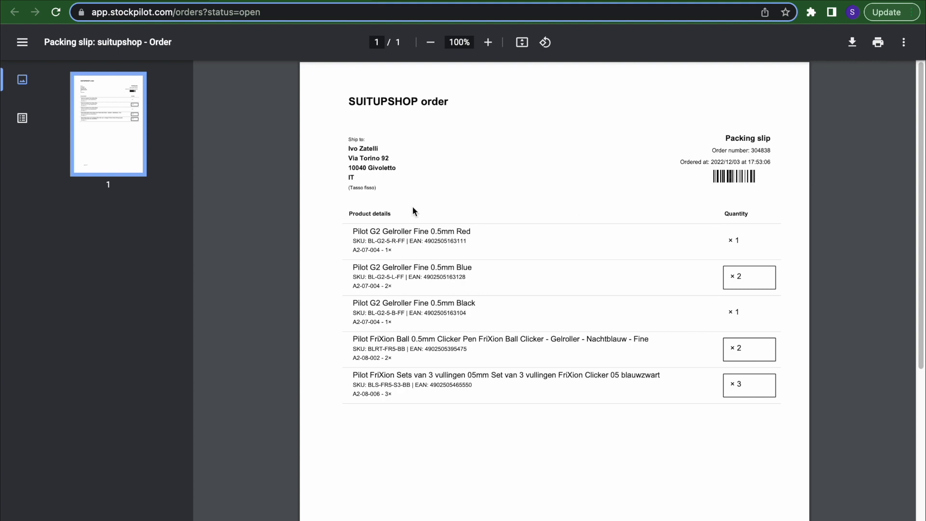
pyautogui.click(358, 0)
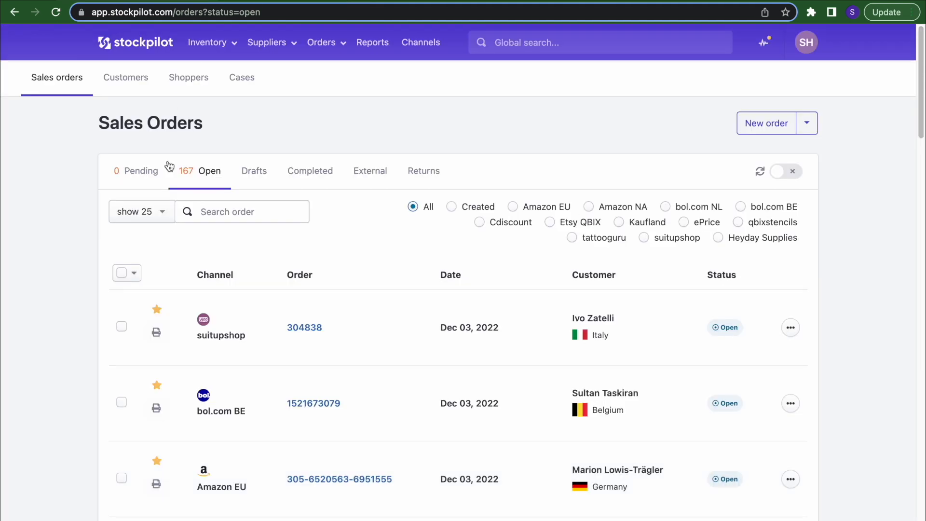
pyautogui.press('super+r')
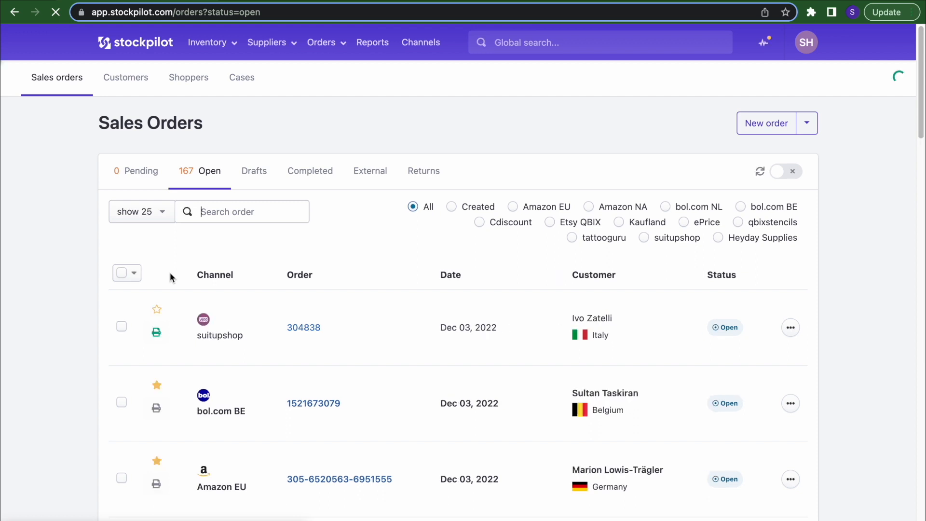
pyautogui.click(156, 337)
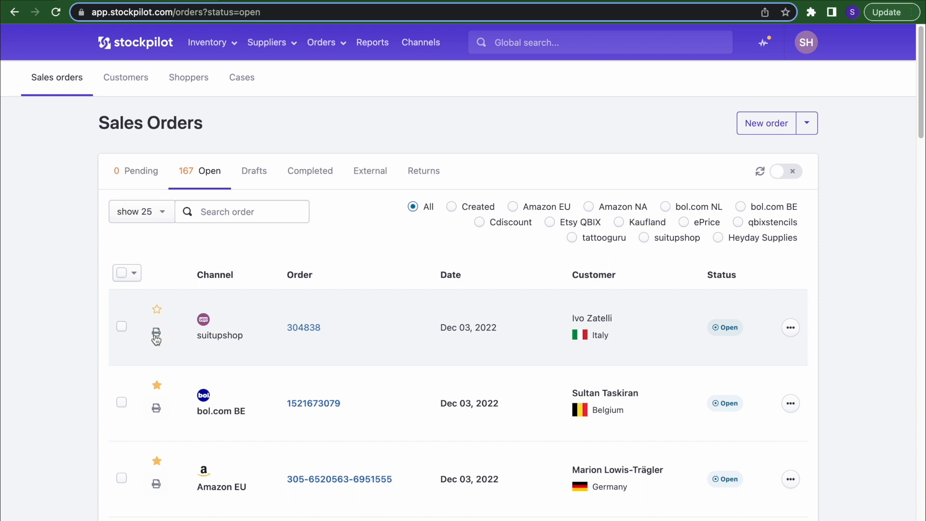
pyautogui.click(156, 309)
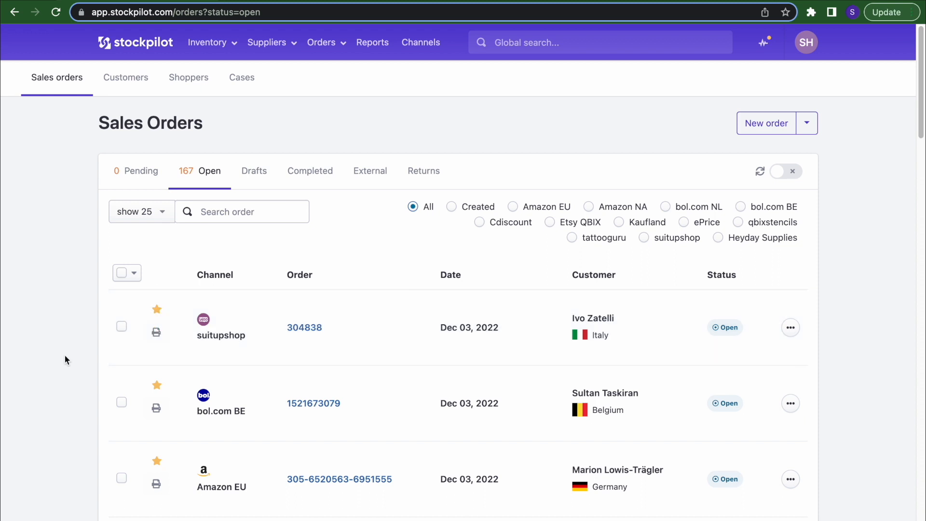
pyautogui.click(121, 326)
pyautogui.click(121, 401)
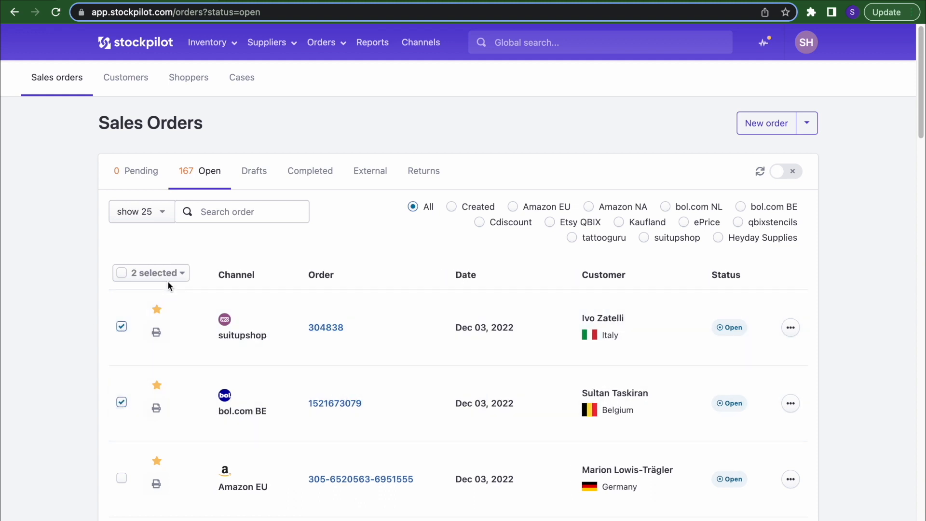
pyautogui.click(171, 278)
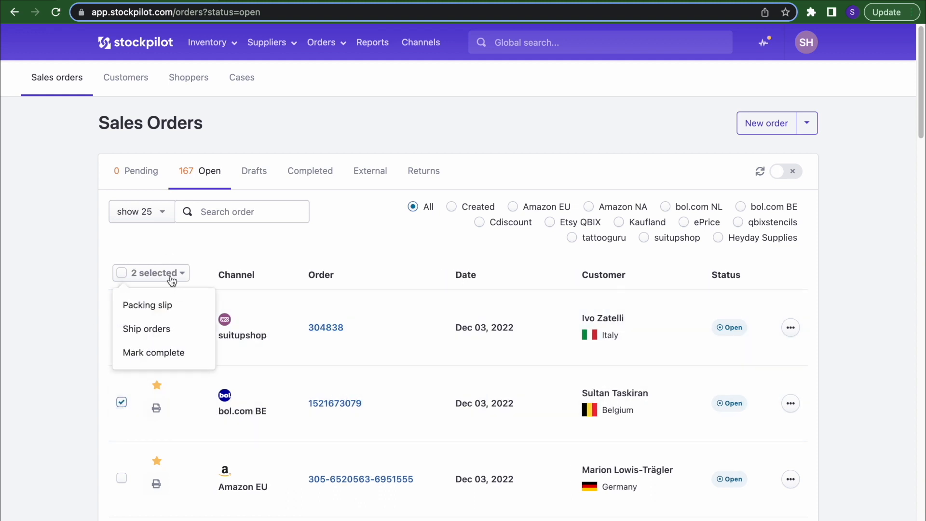
pyautogui.click(181, 336)
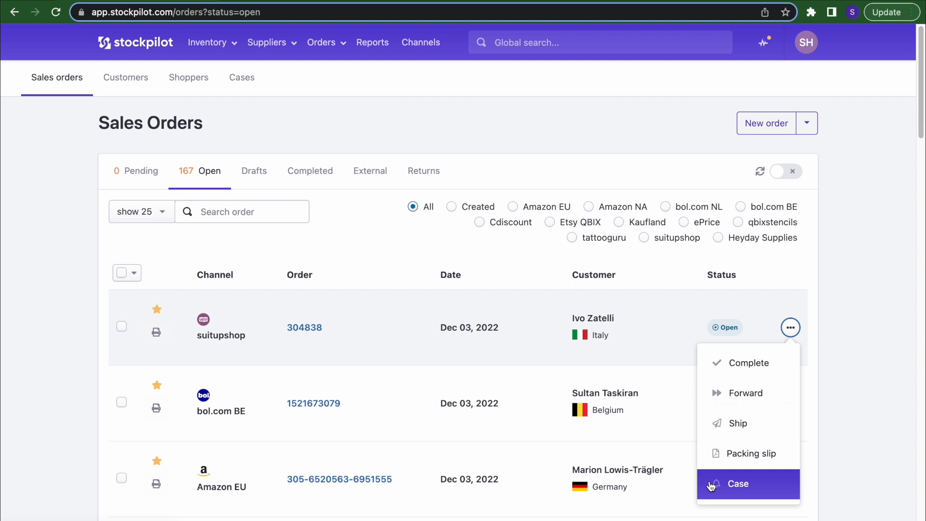
# - Turn on automatic reloading of the orders list, then open the Customers page from Orders
pyautogui.click(311, 138)
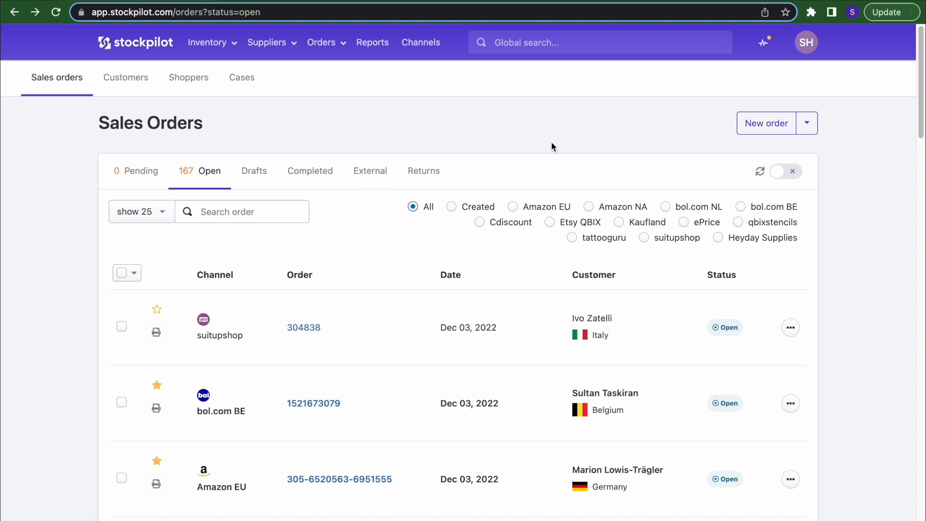
pyautogui.click(778, 174)
pyautogui.click(776, 172)
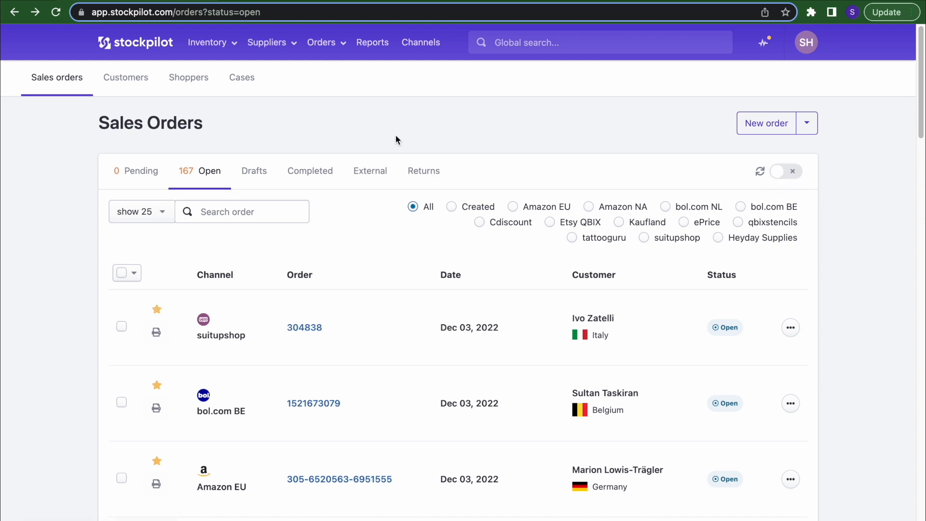
pyautogui.click(321, 43)
pyautogui.click(323, 101)
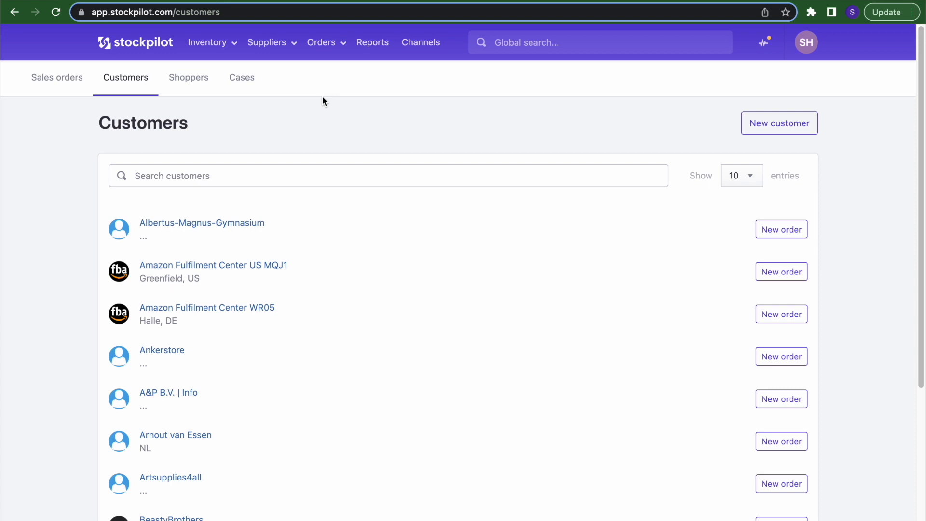
# - Open the BeastyBrothers customer record, then list all Sales Orders of the top-ranked shopper
pyautogui.scroll(-3, 309, 154)
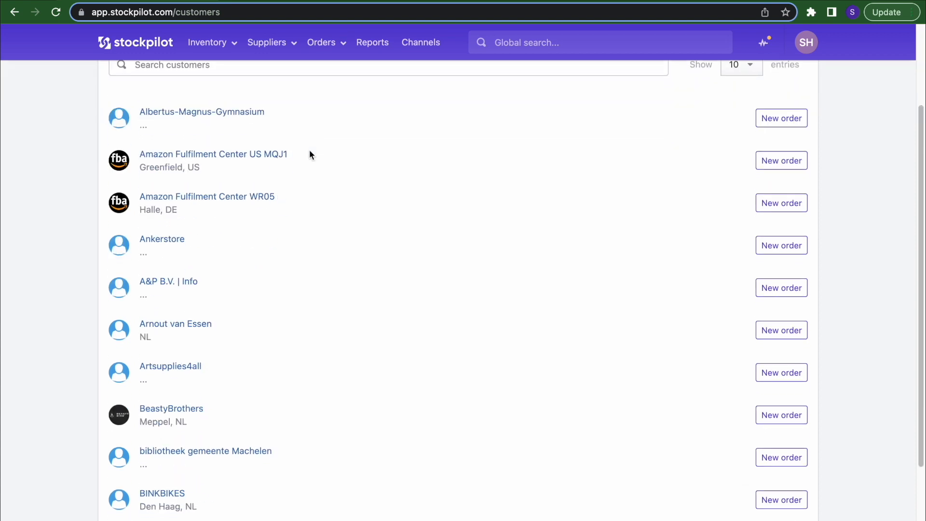
pyautogui.click(166, 407)
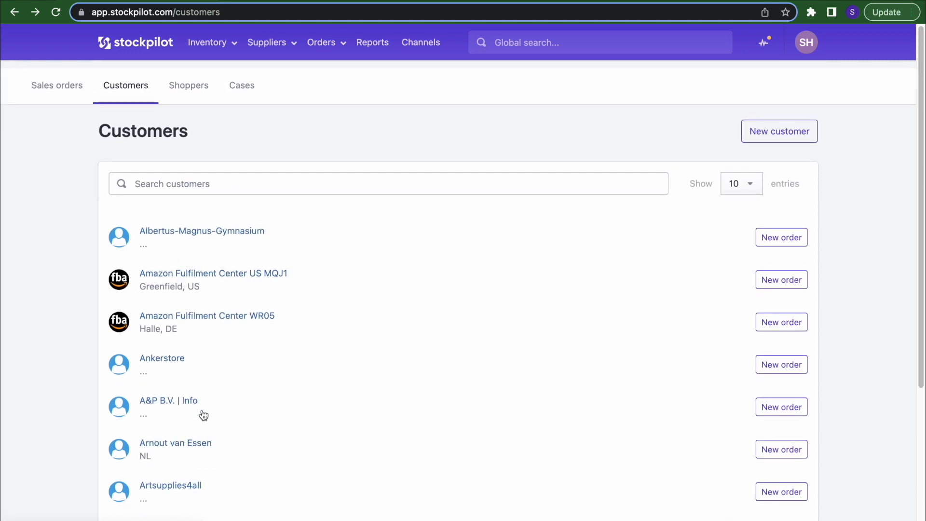
pyautogui.click(323, 45)
pyautogui.click(326, 124)
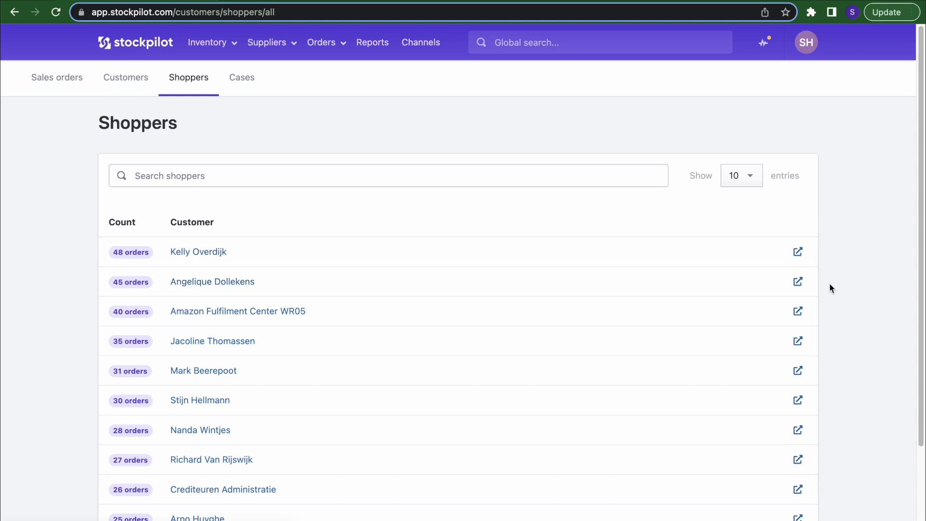
pyautogui.click(799, 252)
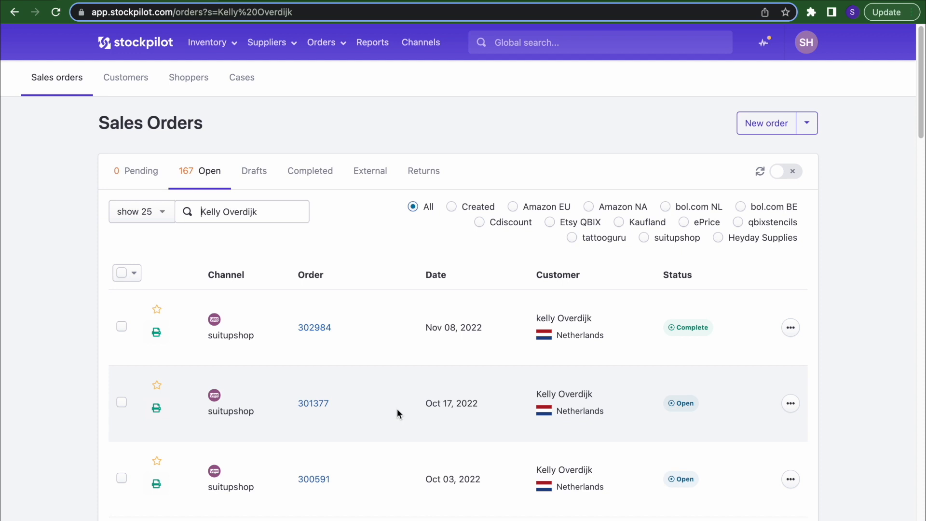
pyautogui.click(323, 43)
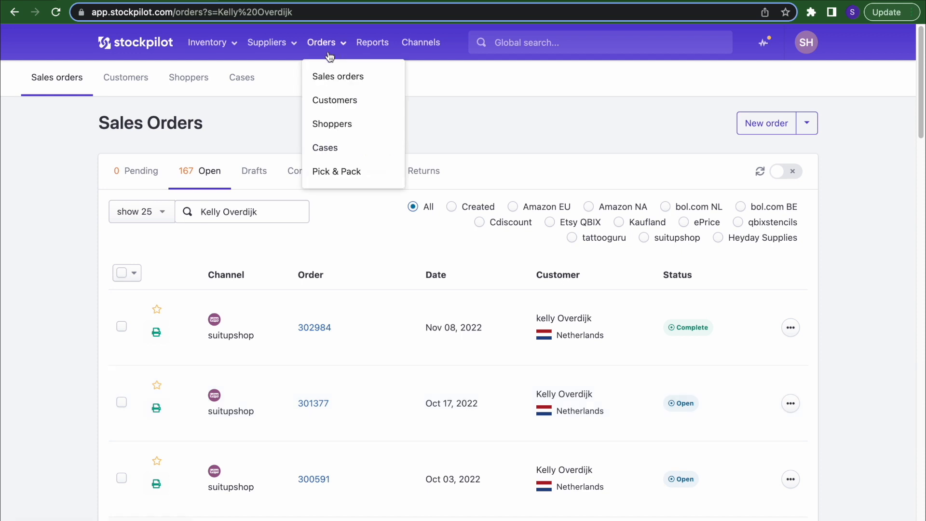
pyautogui.click(328, 150)
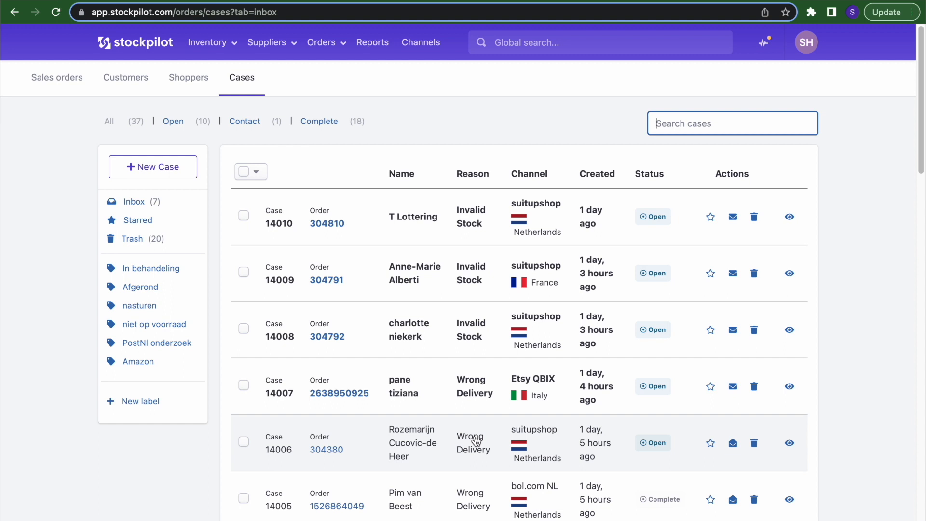
pyautogui.click(431, 438)
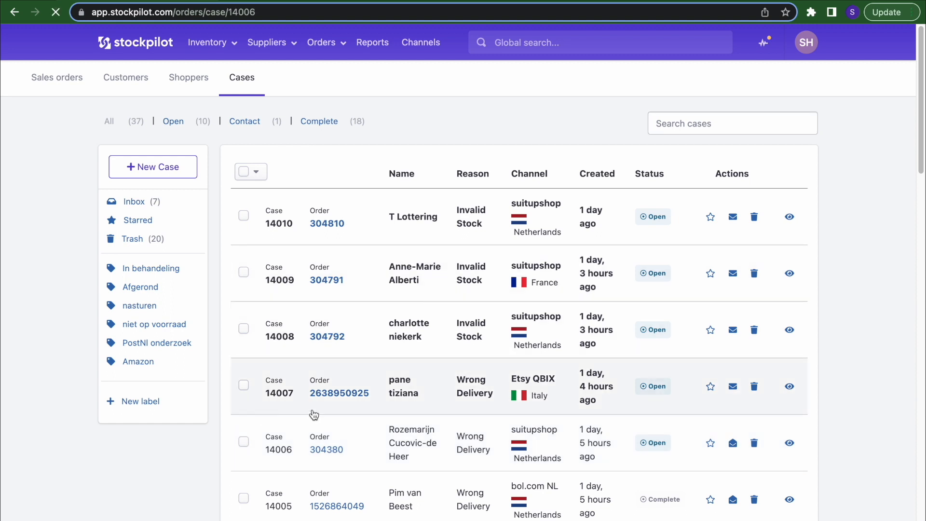
pyautogui.scroll(-5, 155, 367)
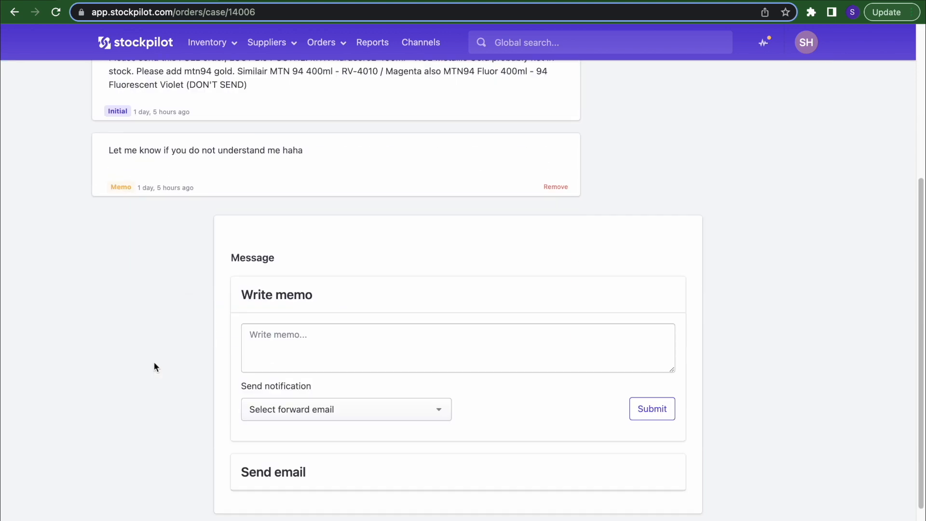
pyautogui.scroll(-1, 154, 363)
pyautogui.scroll(6, 246, 320)
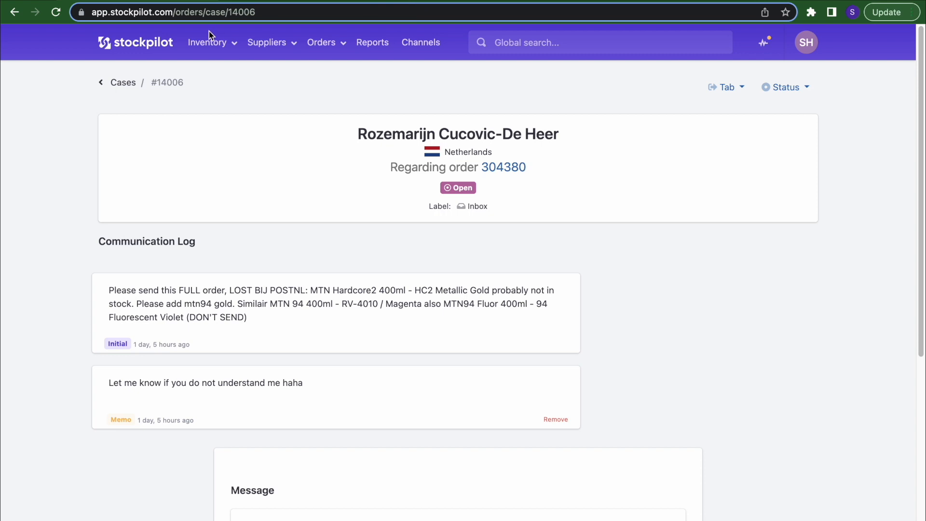
# - Return to the Cases list and go to the Pick & Pack page
pyautogui.click(123, 82)
pyautogui.click(321, 43)
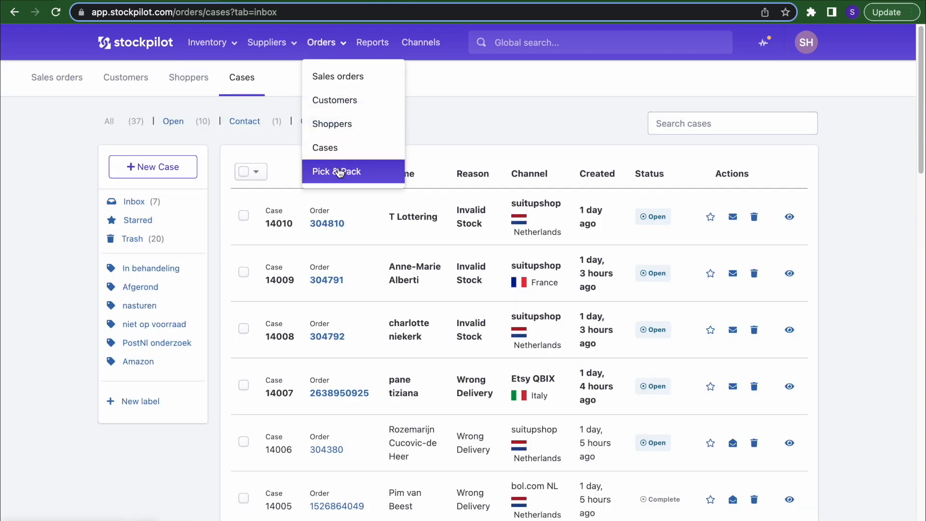
pyautogui.click(337, 172)
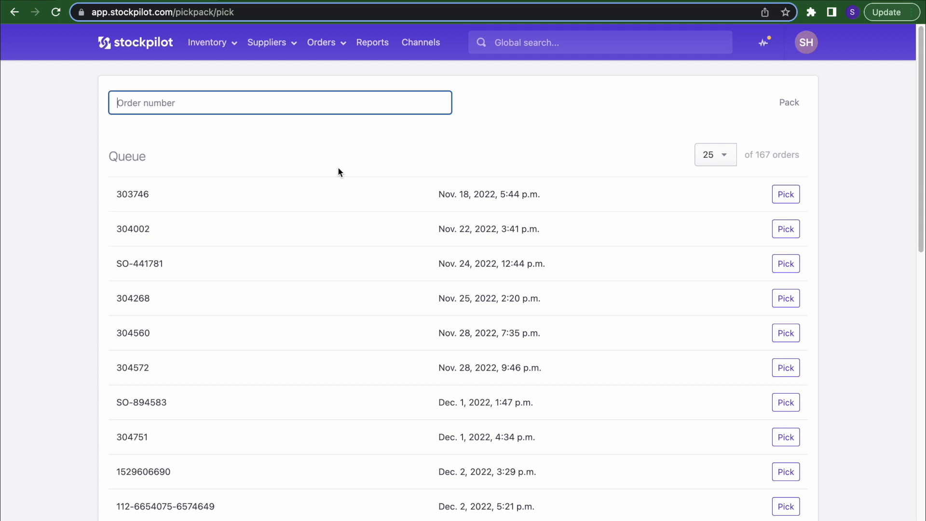
# - Switch the Pick & Pack queue from picking to packing, then open the Orders menu
pyautogui.click(789, 108)
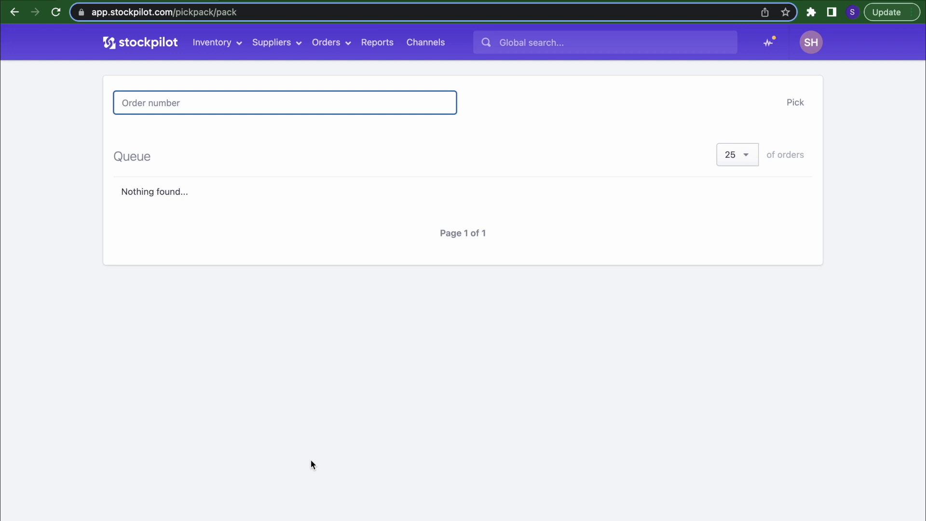
pyautogui.click(343, 44)
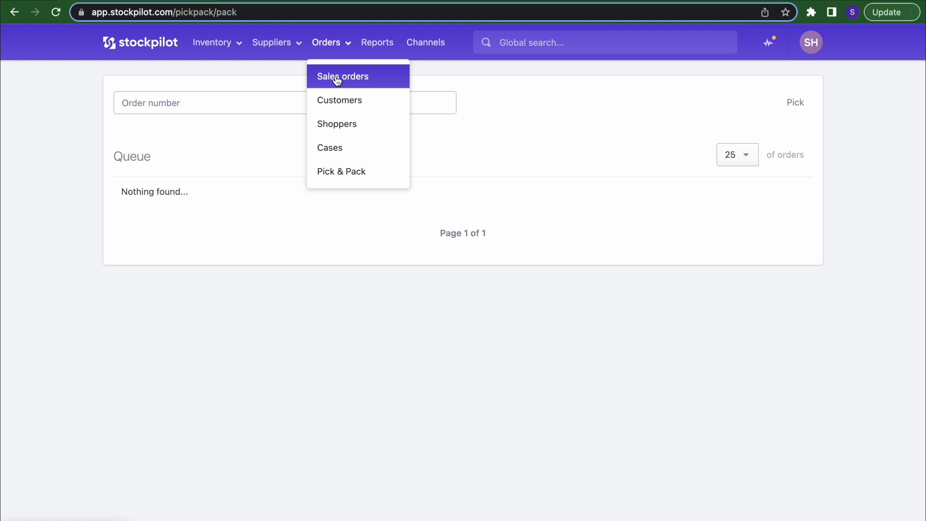
# - Select the first three open Sales Orders and start shipping them in bulk
pyautogui.click(337, 78)
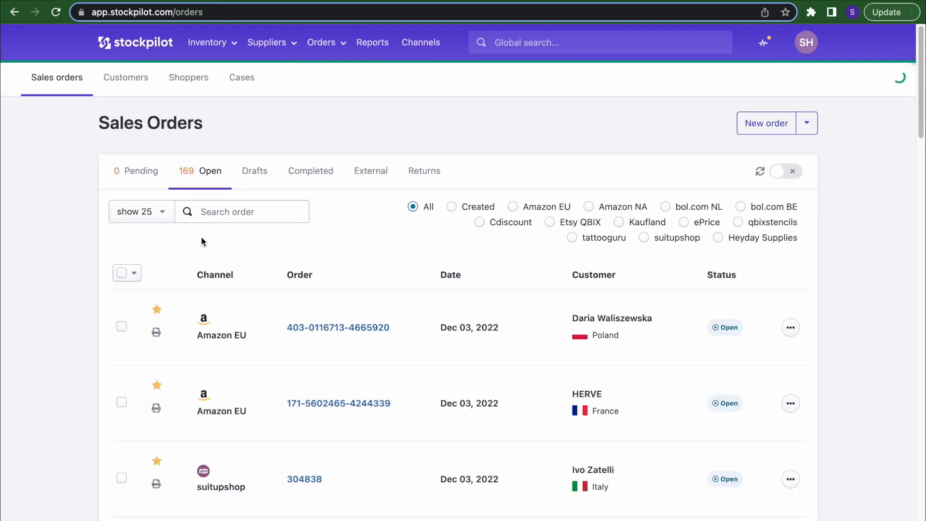
pyautogui.click(121, 326)
pyautogui.click(121, 402)
pyautogui.click(122, 476)
pyautogui.click(155, 276)
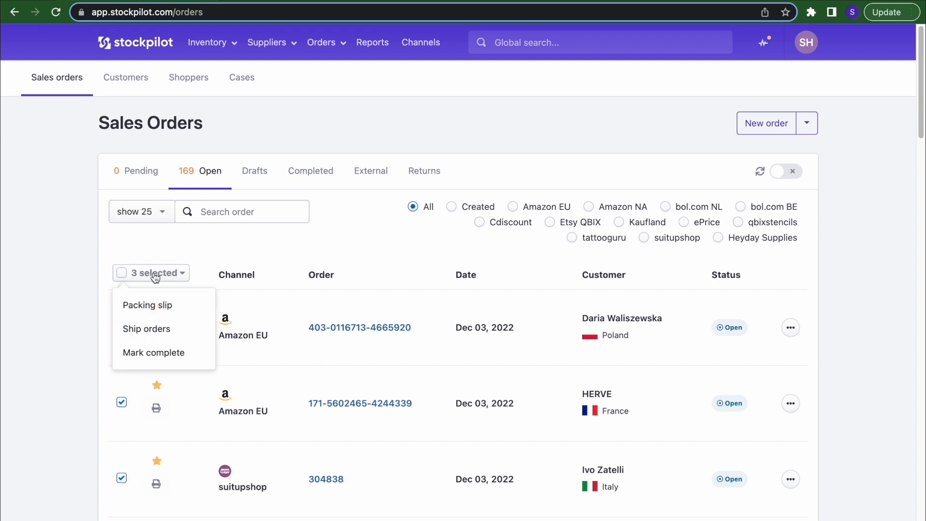
pyautogui.click(147, 328)
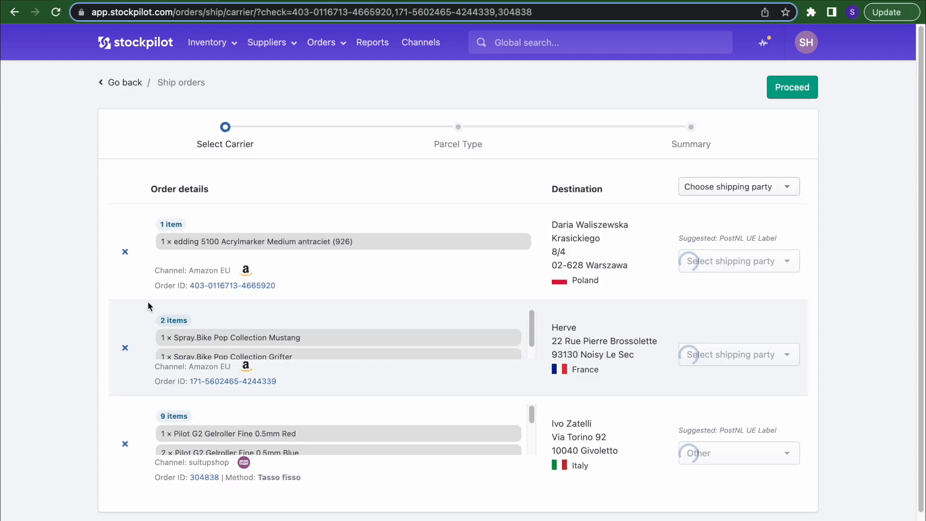
# - Set PostNL as the shipping carrier for all three orders and continue to parcel types
pyautogui.scroll(-1, 249, 239)
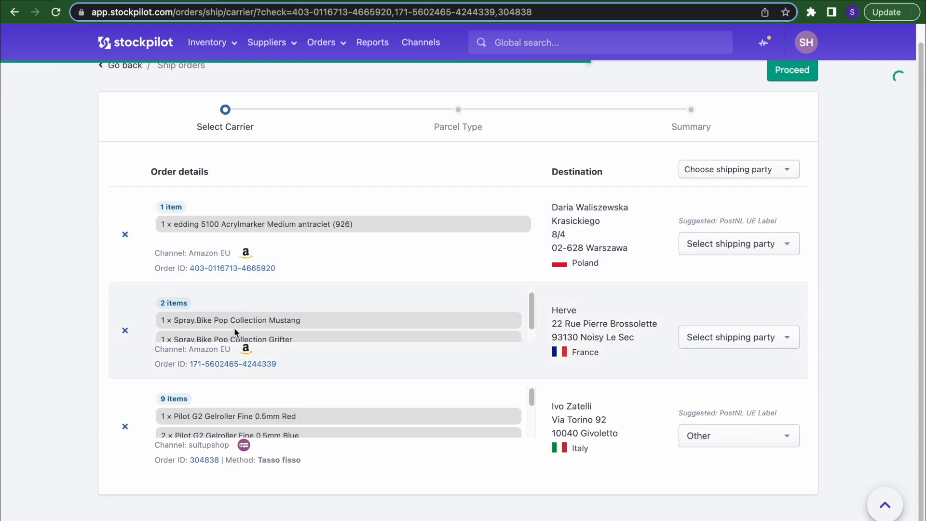
pyautogui.click(723, 168)
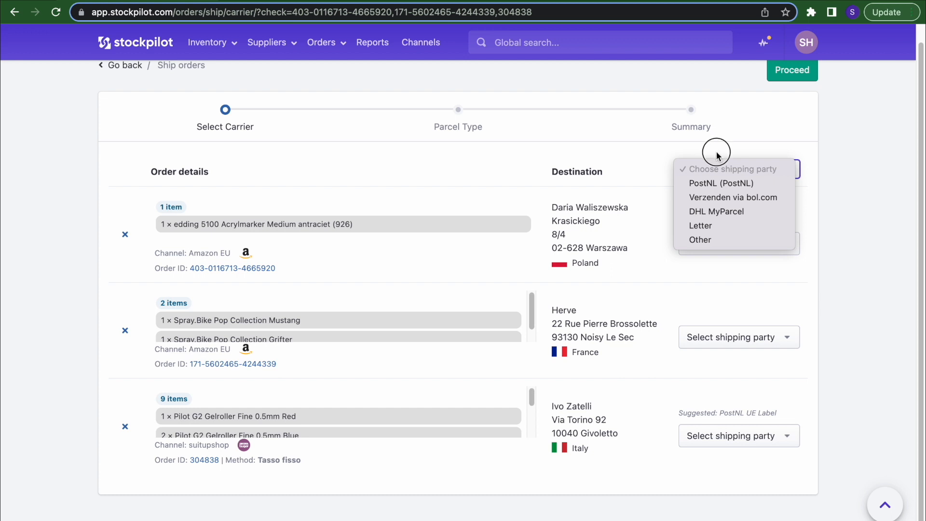
pyautogui.click(774, 187)
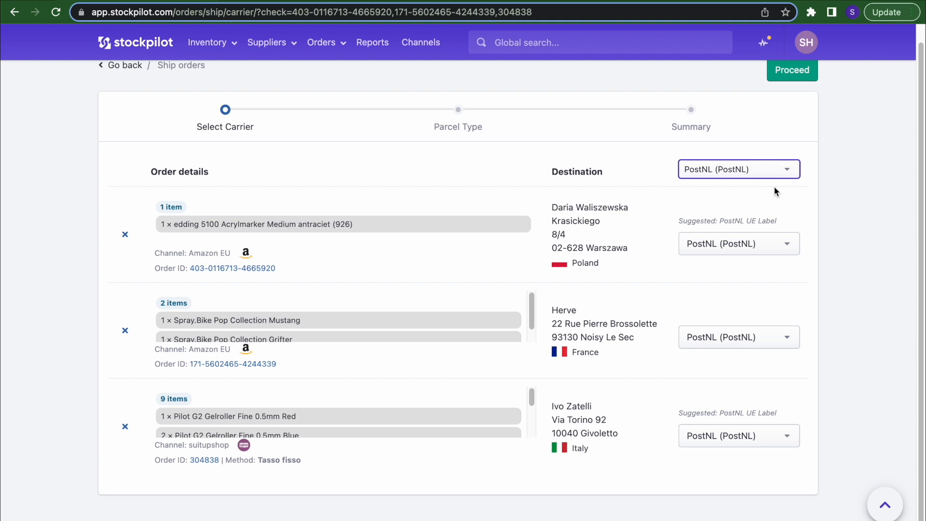
pyautogui.click(791, 75)
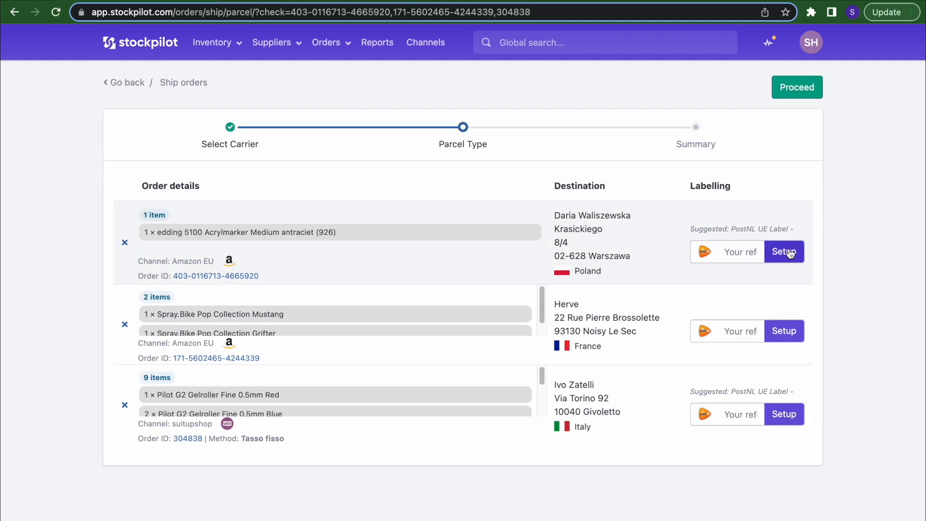
# - Inspect the first two orders' shipment label setups, keeping Pakket as shipment type, without changes
pyautogui.click(789, 253)
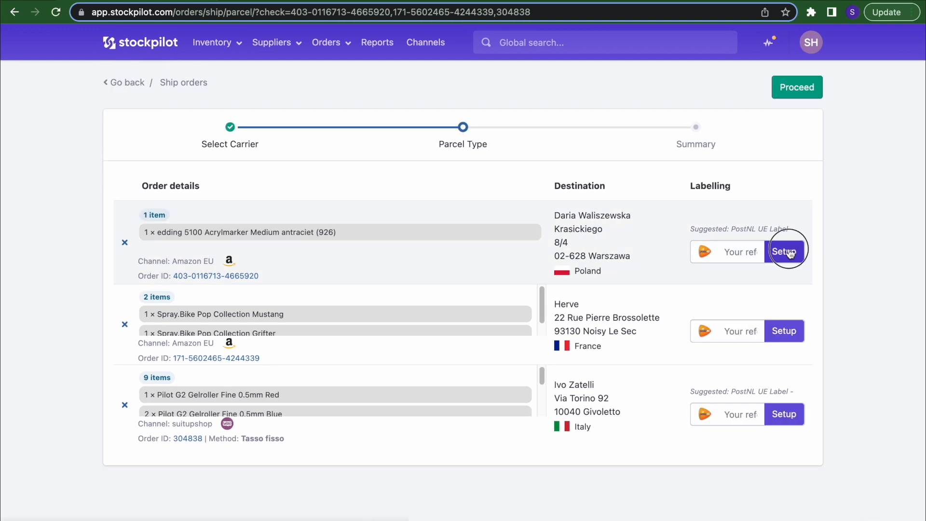
pyautogui.scroll(-3, 384, 389)
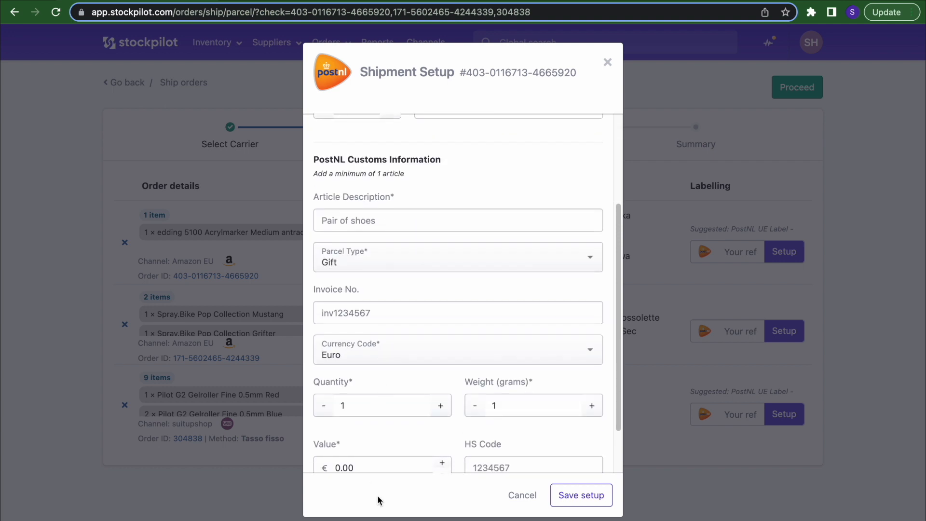
pyautogui.click(606, 63)
pyautogui.click(782, 331)
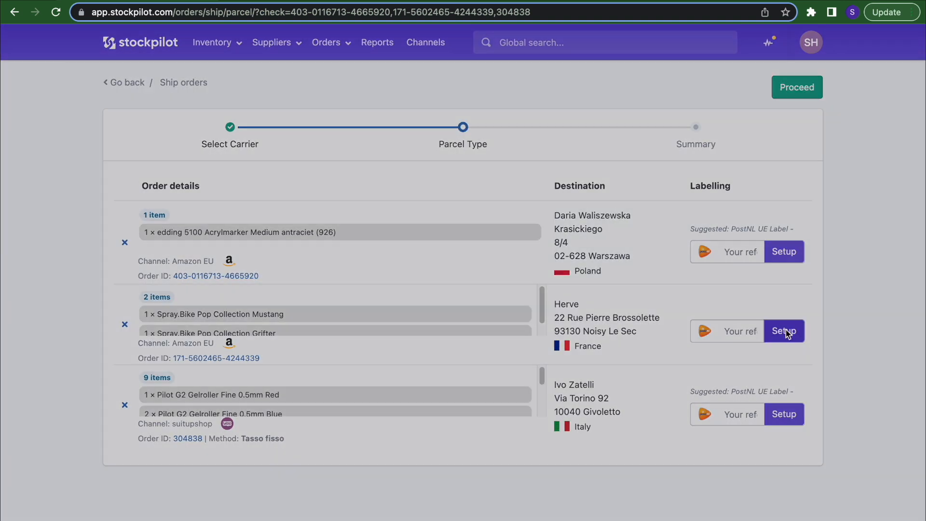
pyautogui.click(451, 190)
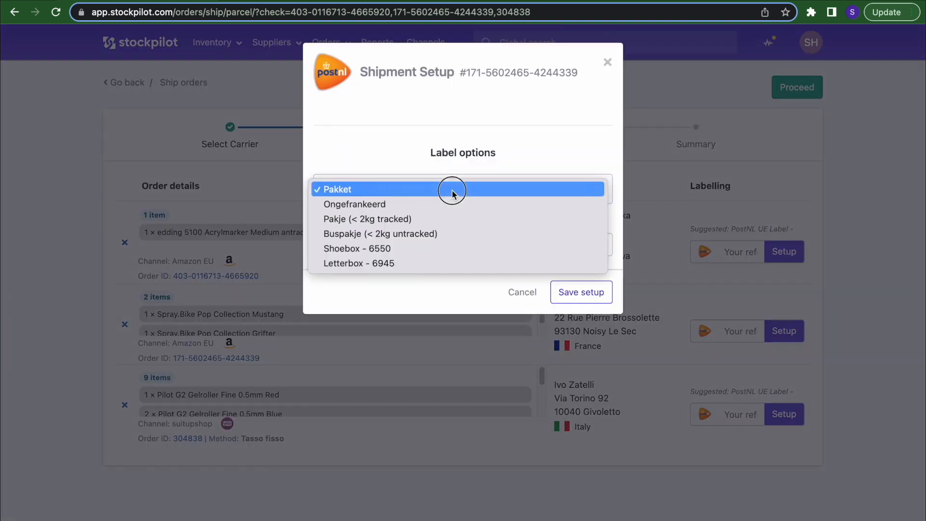
pyautogui.click(465, 152)
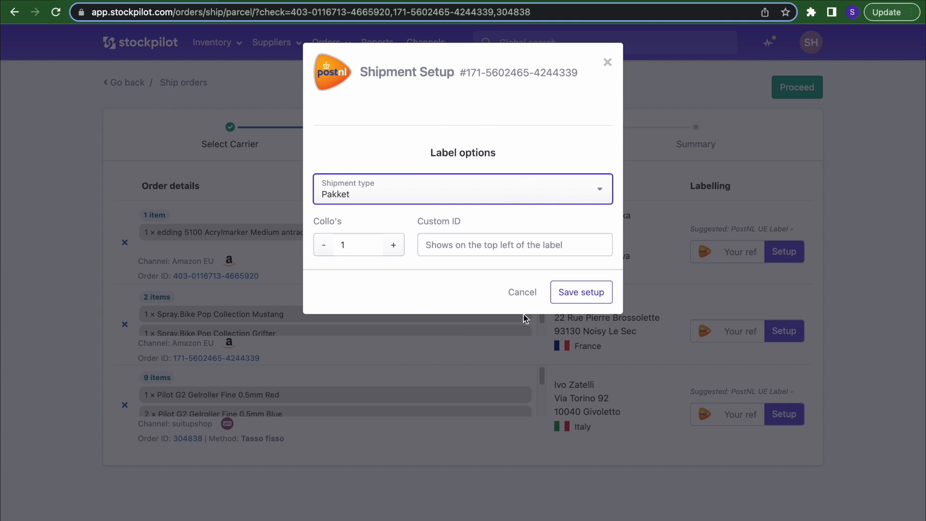
pyautogui.click(519, 300)
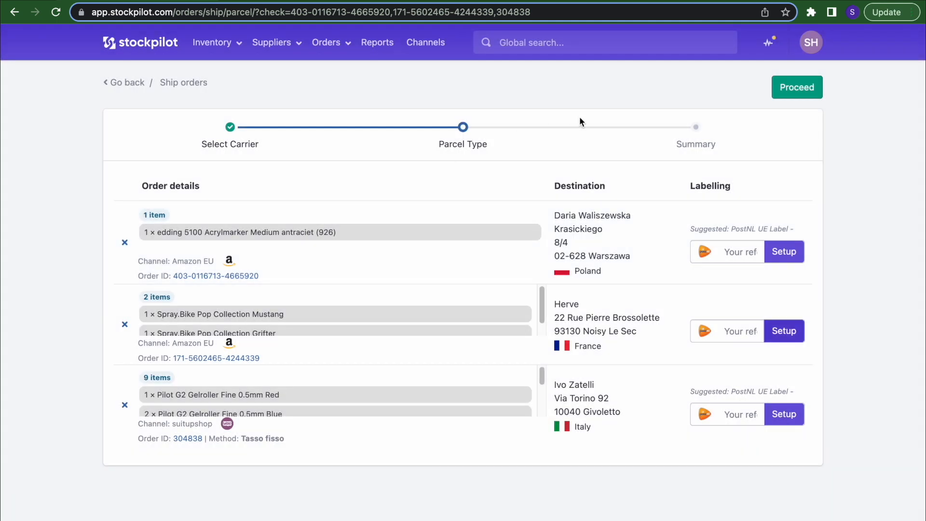
# - Review the shipping summary's print options without printing, then go to Reports
pyautogui.click(698, 129)
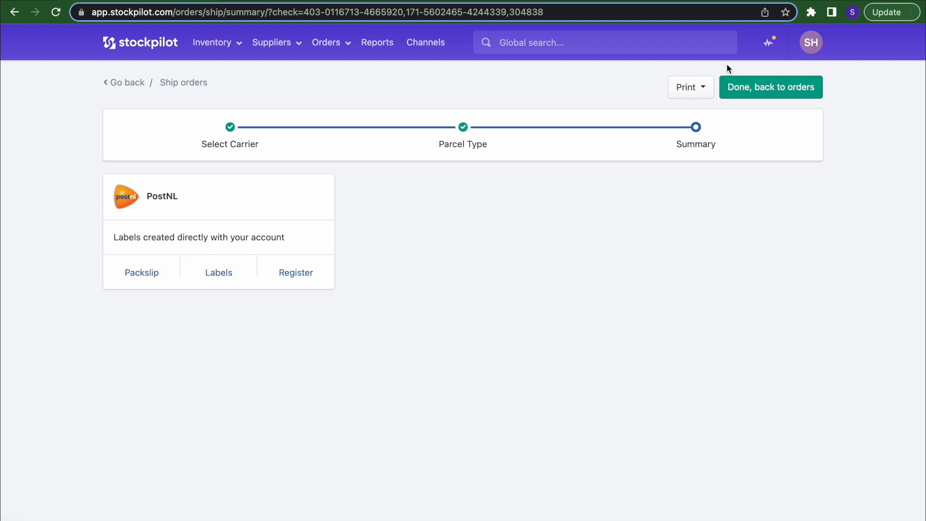
pyautogui.click(699, 88)
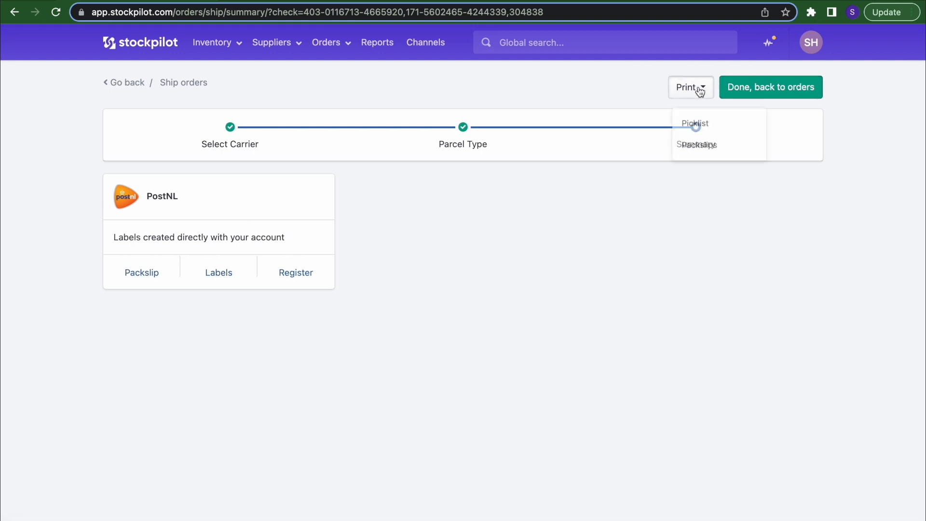
pyautogui.click(720, 124)
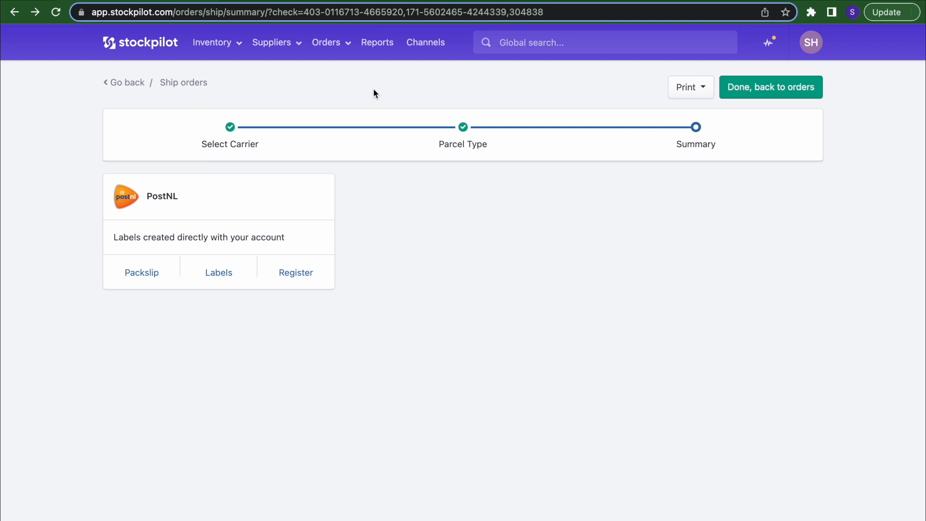
pyautogui.click(371, 44)
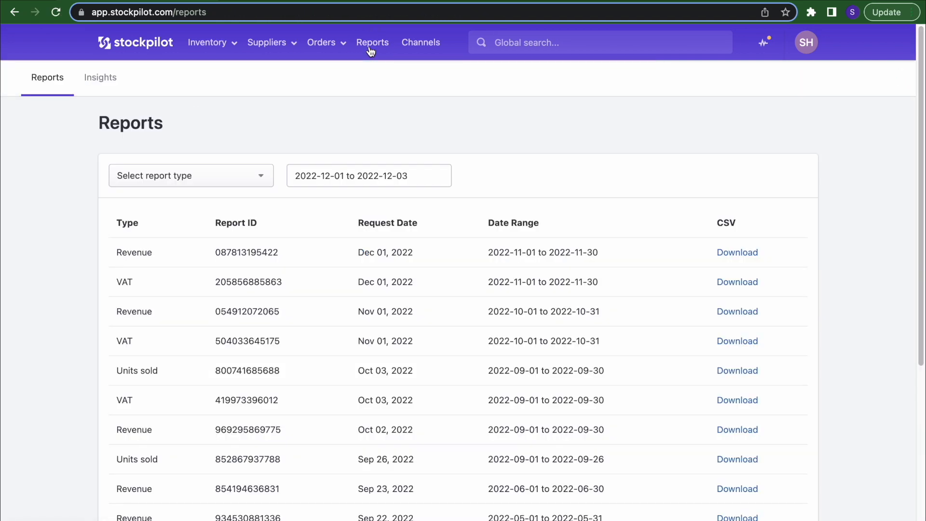
# - Browse the report date range calendar and choose the Revenue report type
pyautogui.click(196, 174)
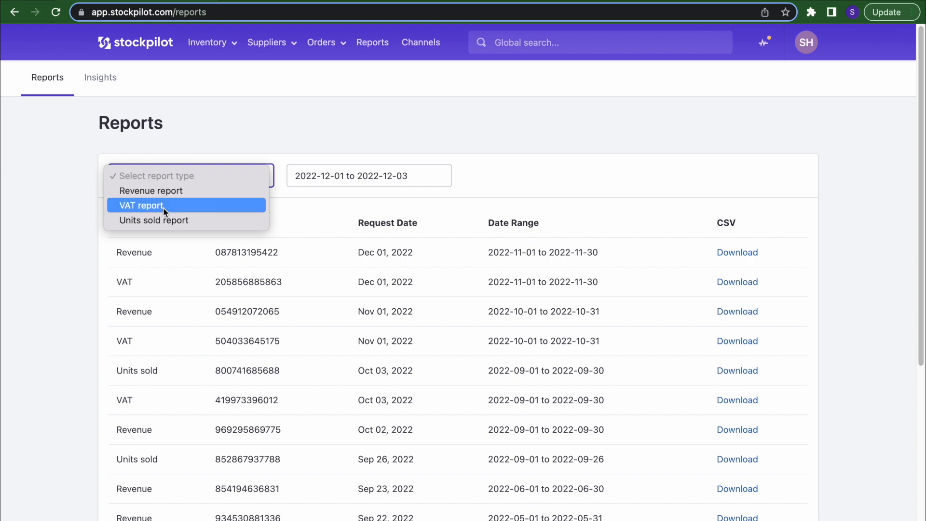
pyautogui.click(317, 176)
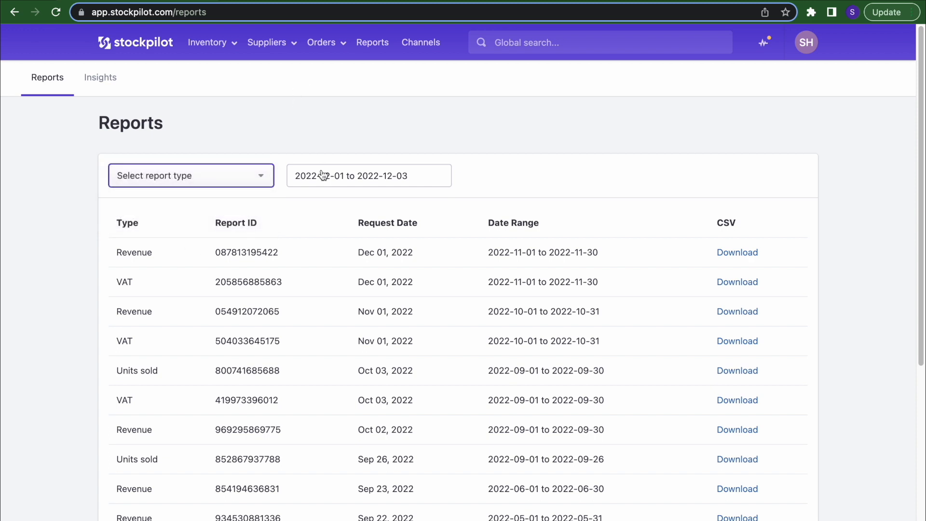
pyautogui.click(317, 178)
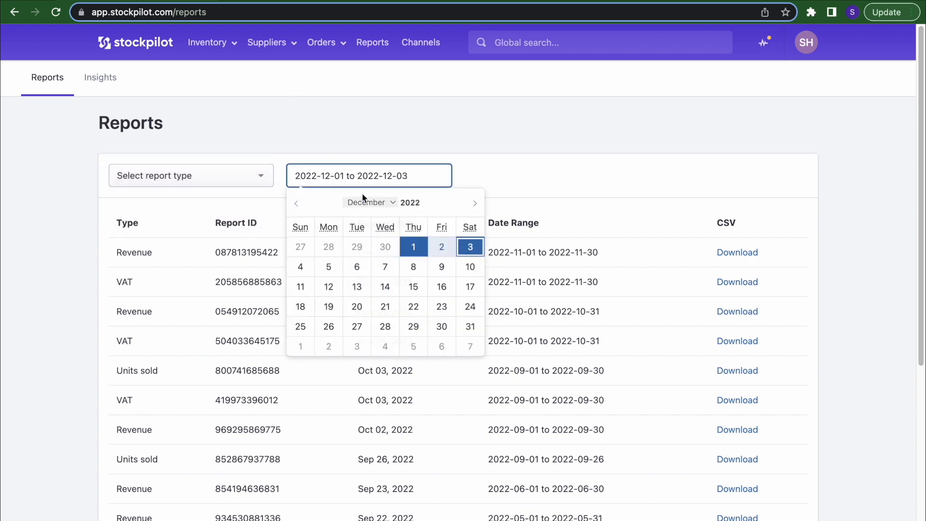
pyautogui.click(372, 139)
pyautogui.click(319, 180)
pyautogui.click(211, 179)
pyautogui.click(202, 191)
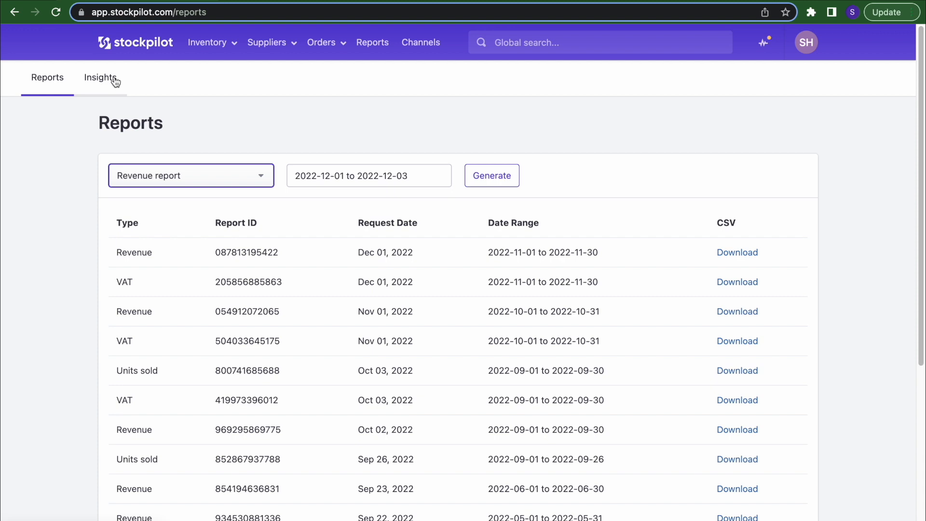
# - Go to Channels and look at the New channel platform choices without adding one
pyautogui.click(413, 48)
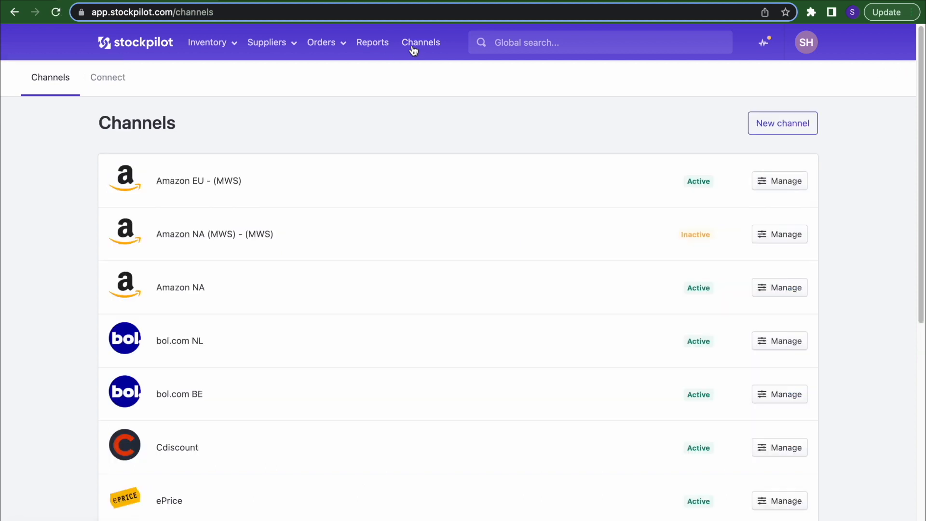
pyautogui.click(766, 126)
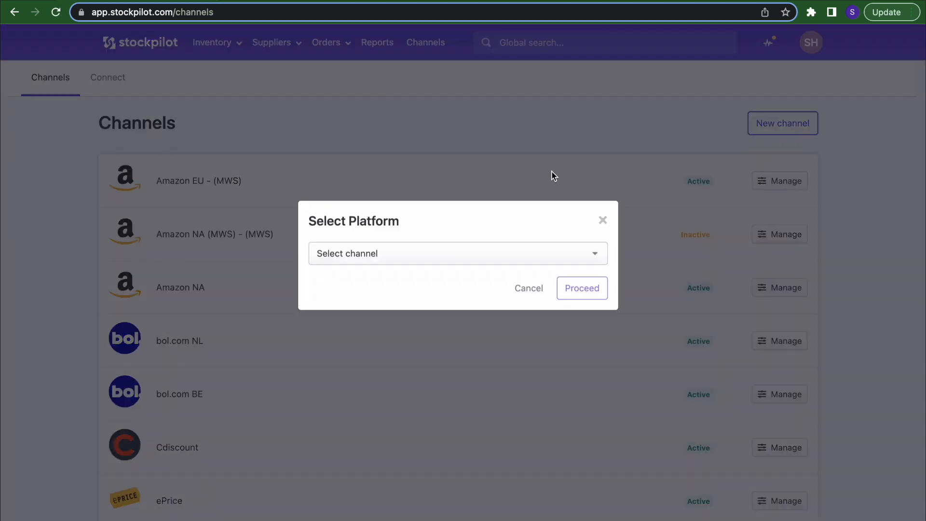
pyautogui.click(376, 262)
pyautogui.click(444, 141)
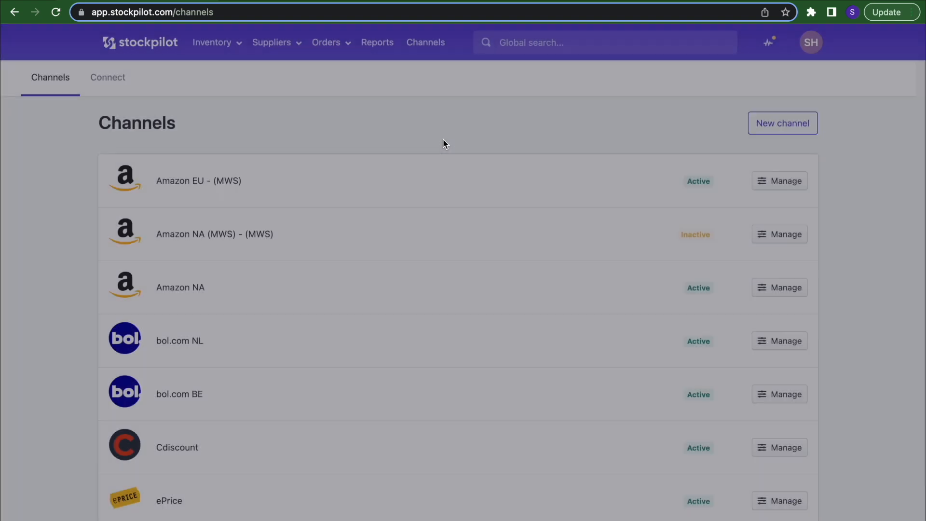
# - Browse the marketplaces available under the Connect tab
pyautogui.click(107, 81)
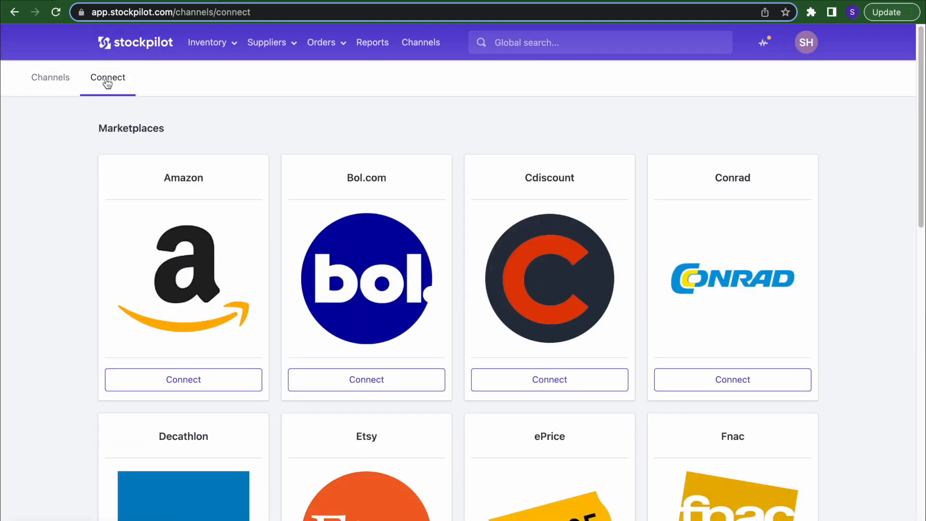
pyautogui.scroll(-10, 296, 306)
pyautogui.scroll(10, 296, 306)
pyautogui.hscroll(-5, 296, 309)
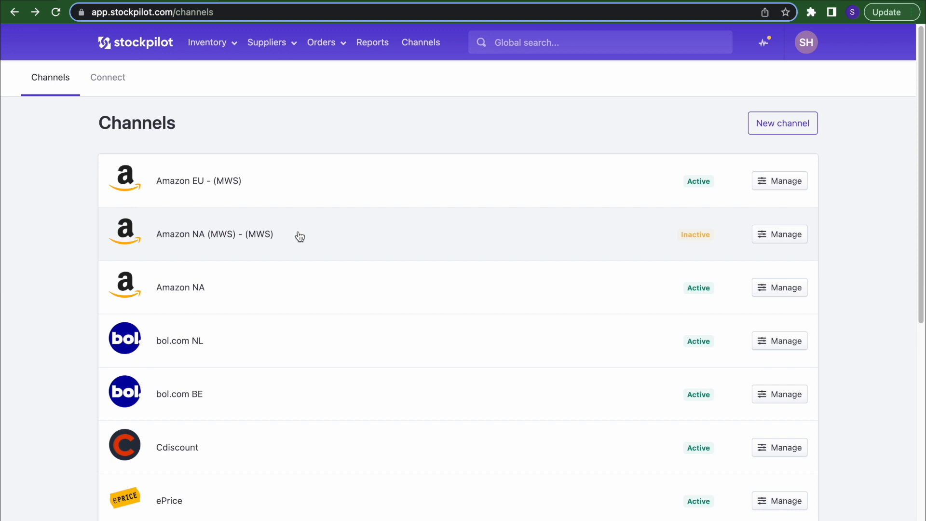
# - Back on Channels, cancel a new channel, glance at bol.com NL listings, then manage bol.com NL
pyautogui.click(781, 124)
pyautogui.click(598, 150)
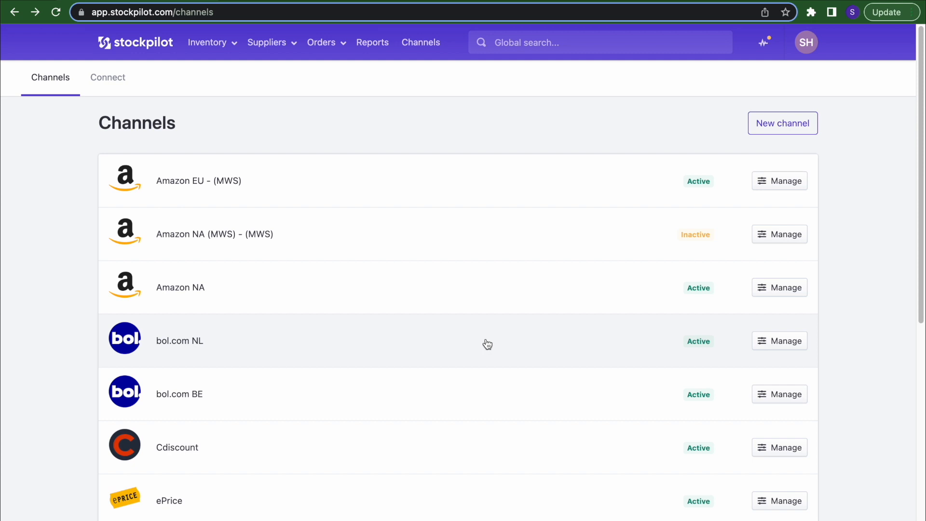
pyautogui.click(431, 347)
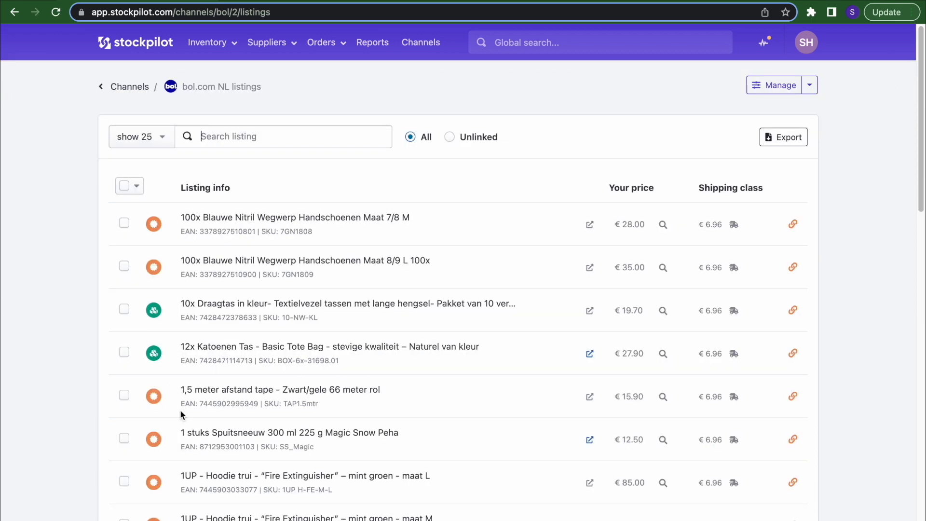
pyautogui.click(15, 12)
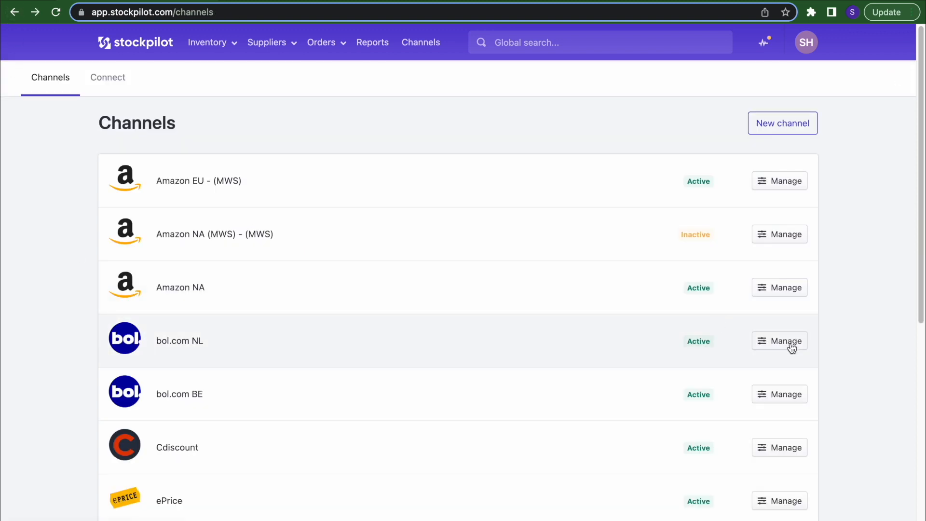
pyautogui.click(786, 341)
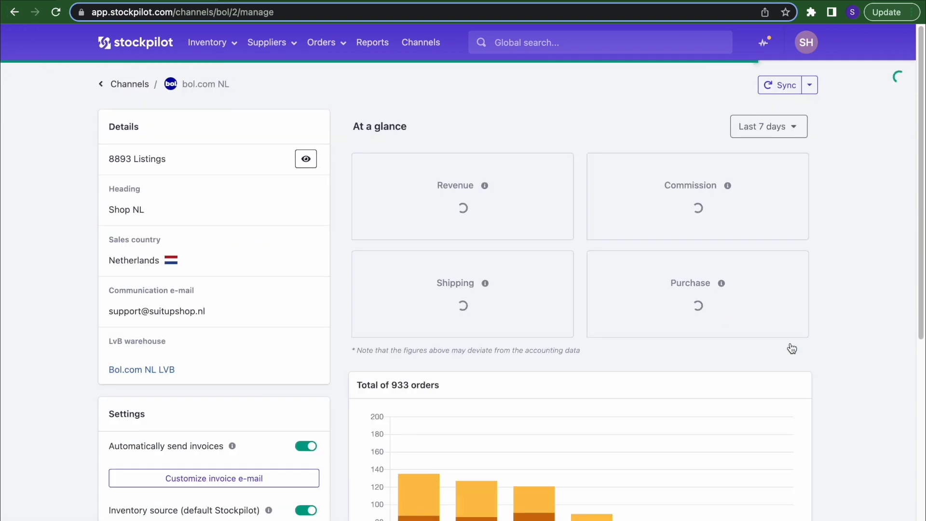
# - Open and close the invoice e-mail template unsaved, then view bol.com NL's 8893 listings
pyautogui.scroll(-6, 231, 331)
pyautogui.scroll(7, 231, 332)
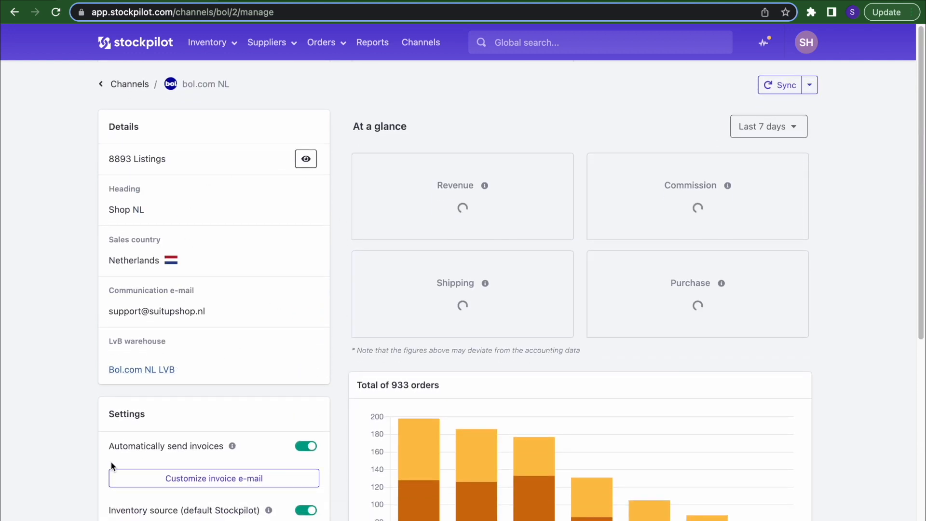
pyautogui.click(220, 480)
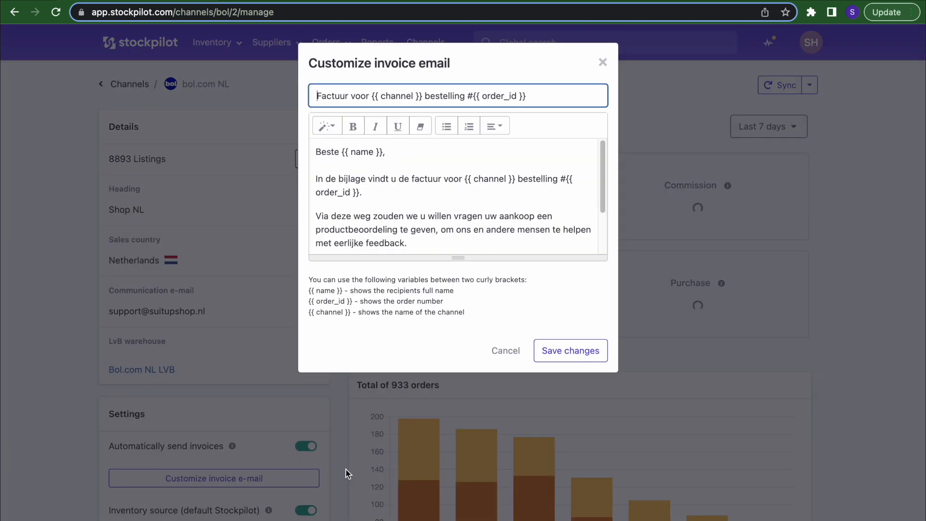
pyautogui.click(854, 258)
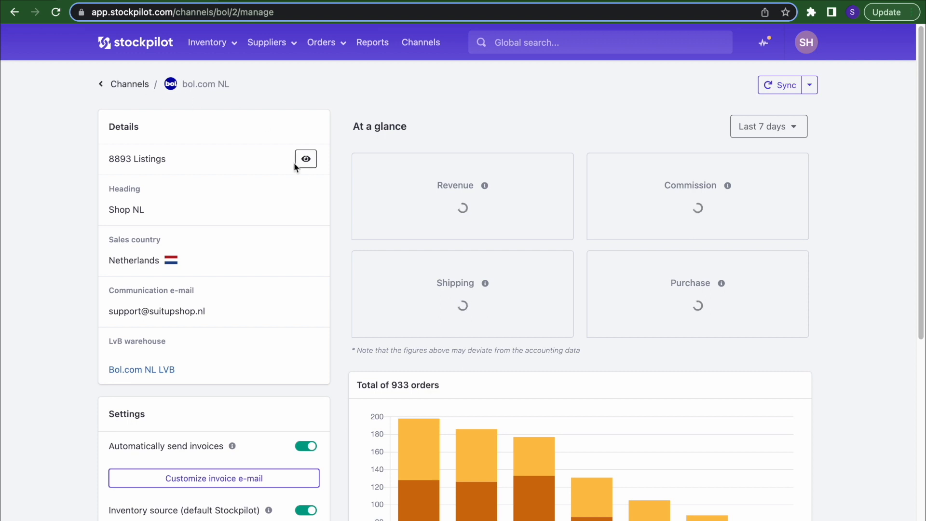
pyautogui.click(306, 164)
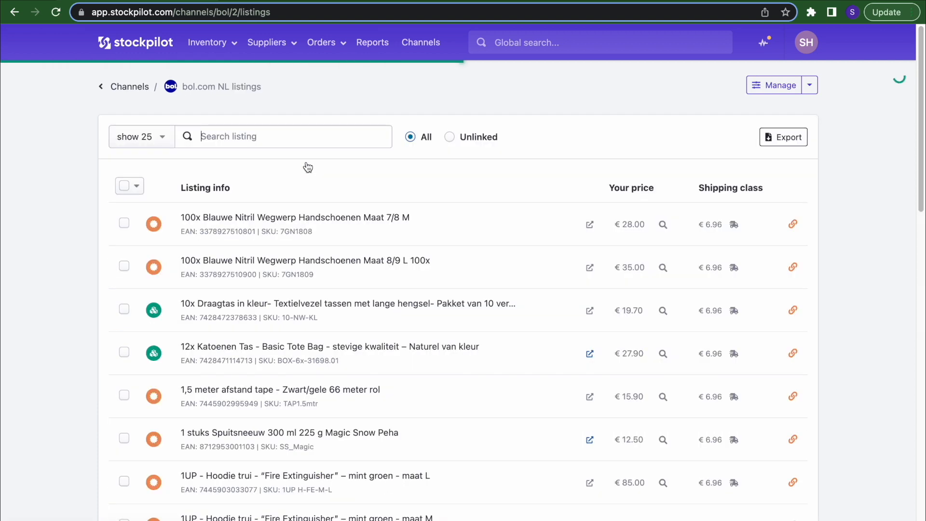
# - Select all 25 listings and open Change price, closing it without applying
pyautogui.click(123, 185)
pyautogui.click(144, 185)
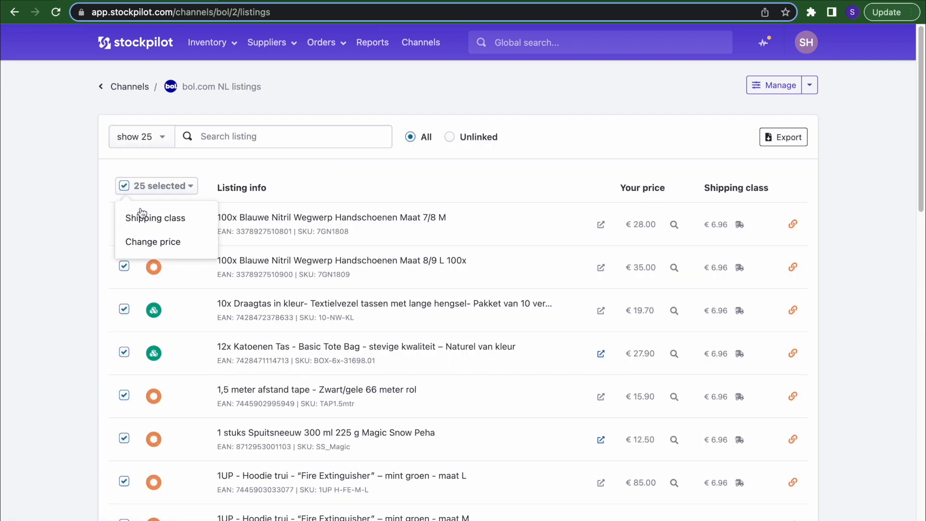
pyautogui.click(150, 241)
pyautogui.click(602, 104)
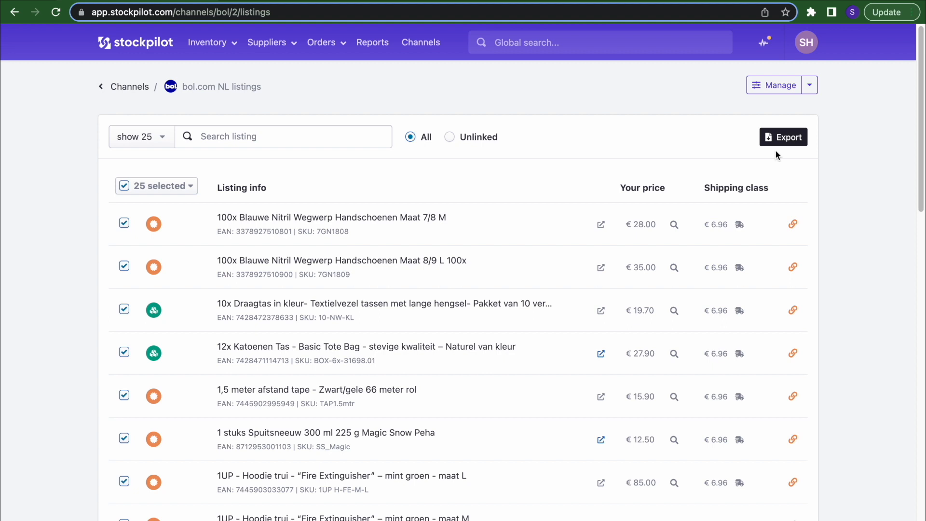
# - Use Manage > Connect in bulk to connect matched listings to their variants
pyautogui.click(810, 87)
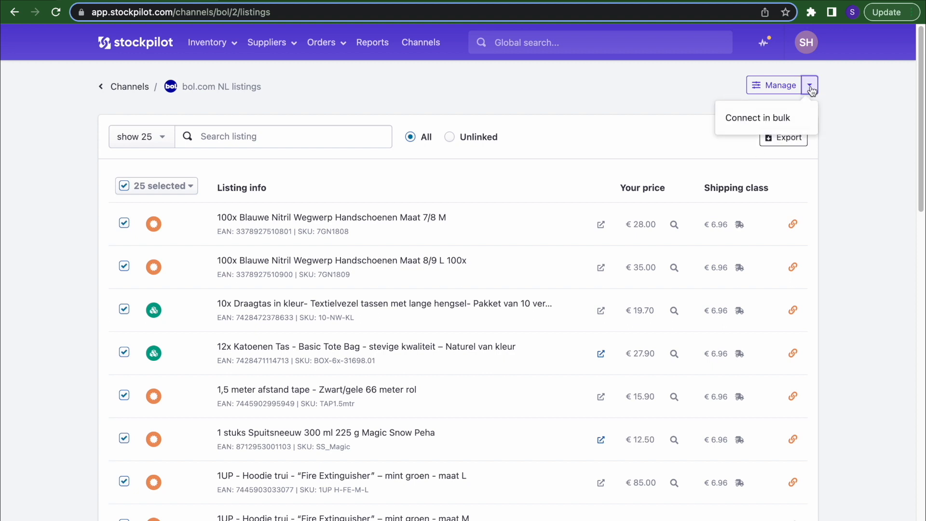
pyautogui.click(763, 116)
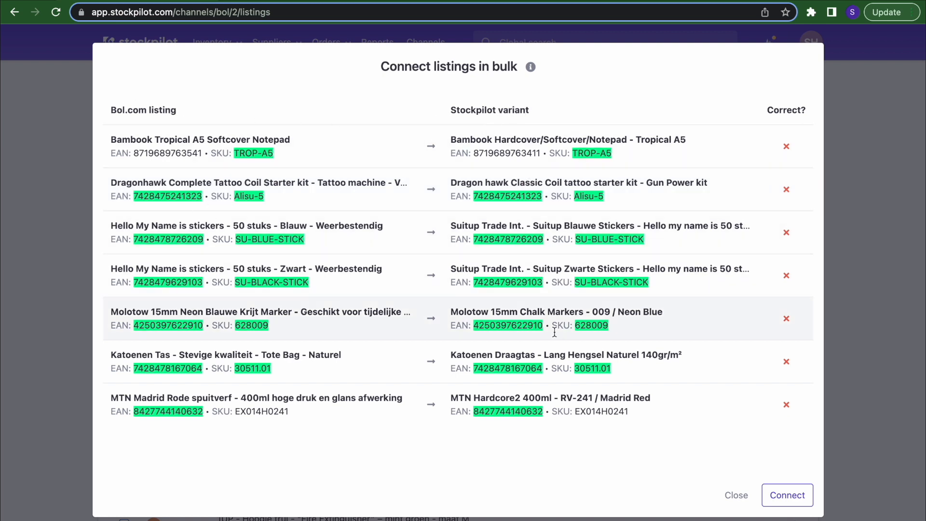
pyautogui.click(793, 497)
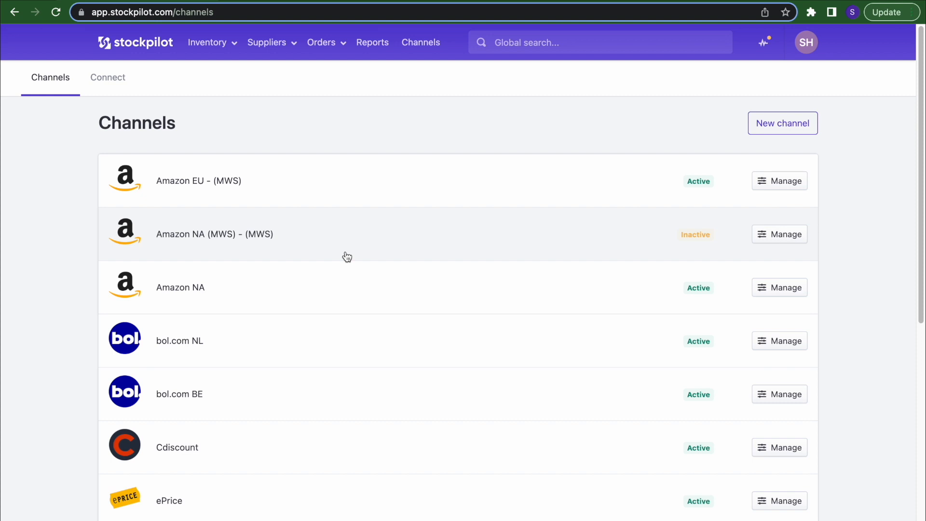
# - Run a global search for 'black'
pyautogui.click(571, 46)
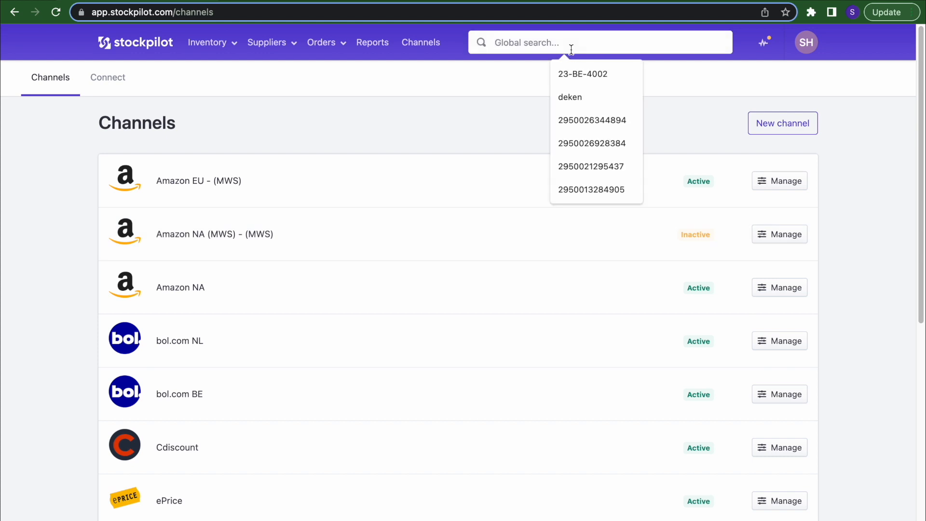
pyautogui.click(476, 117)
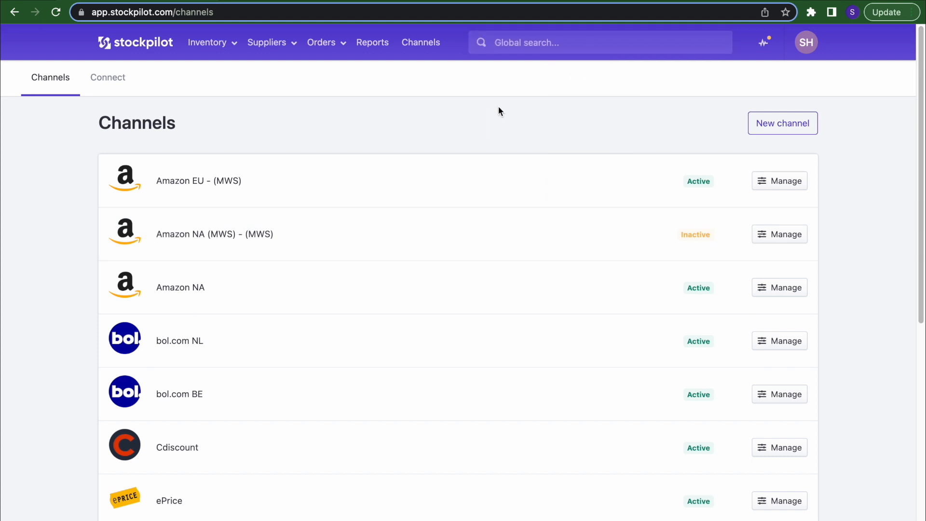
pyautogui.click(559, 33)
pyautogui.write('black')
pyautogui.press('Return')
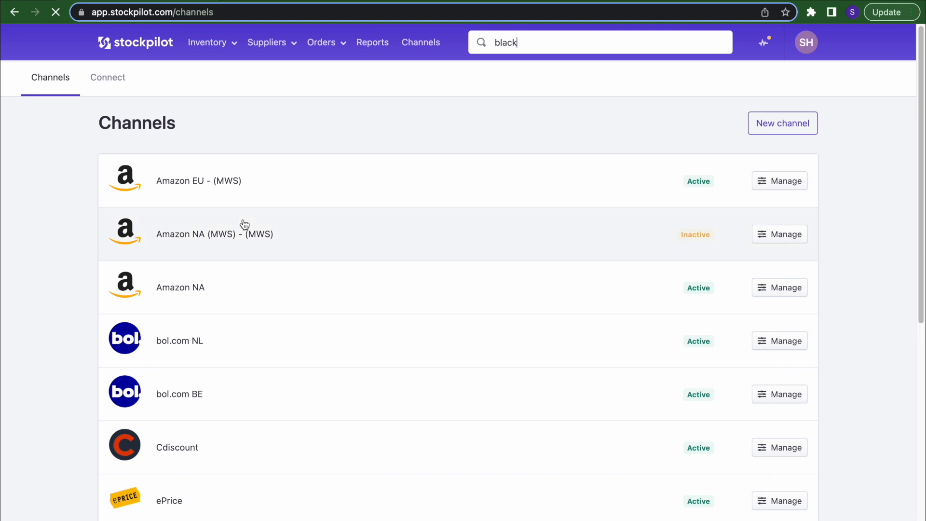
# - Replace it with an order search ('o:' prefix) for a customer's first name
pyautogui.doubleClick(557, 44)
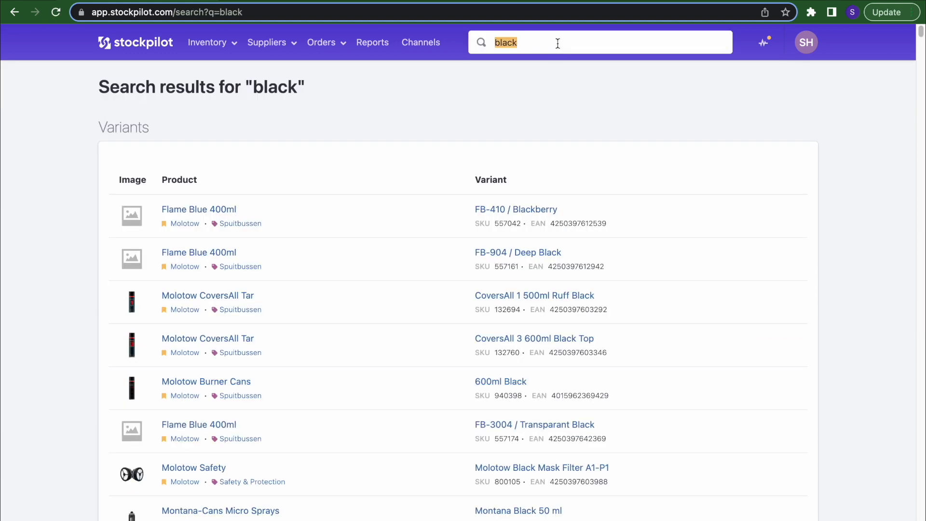
pyautogui.write('o:mirande')
pyautogui.press('Return')
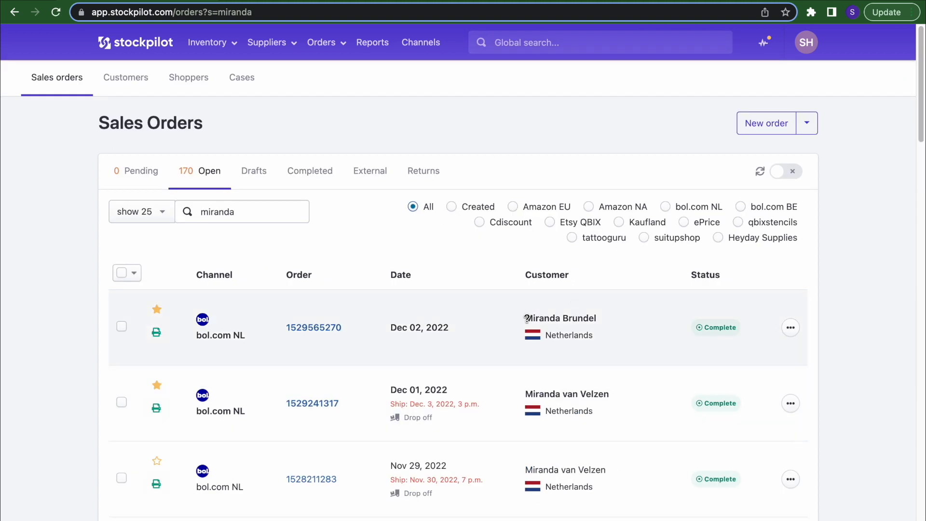
pyautogui.click(572, 42)
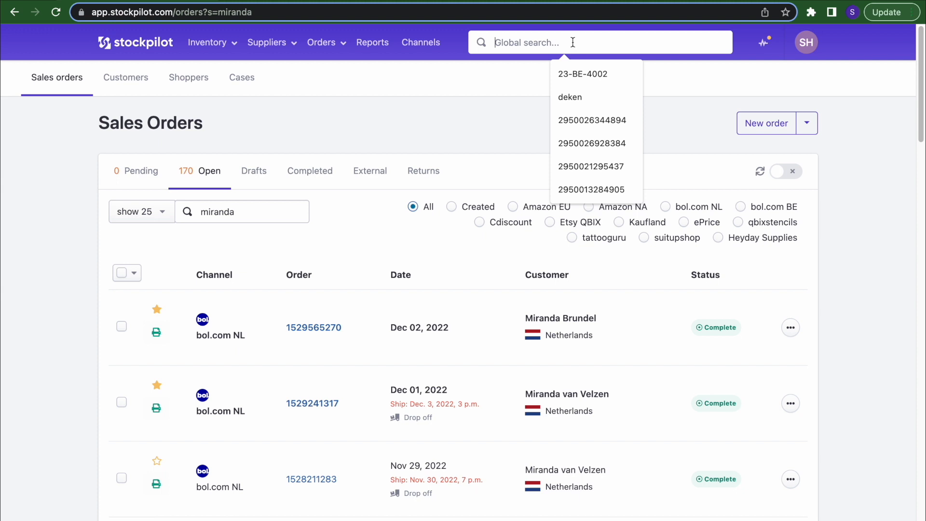
pyautogui.click(552, 140)
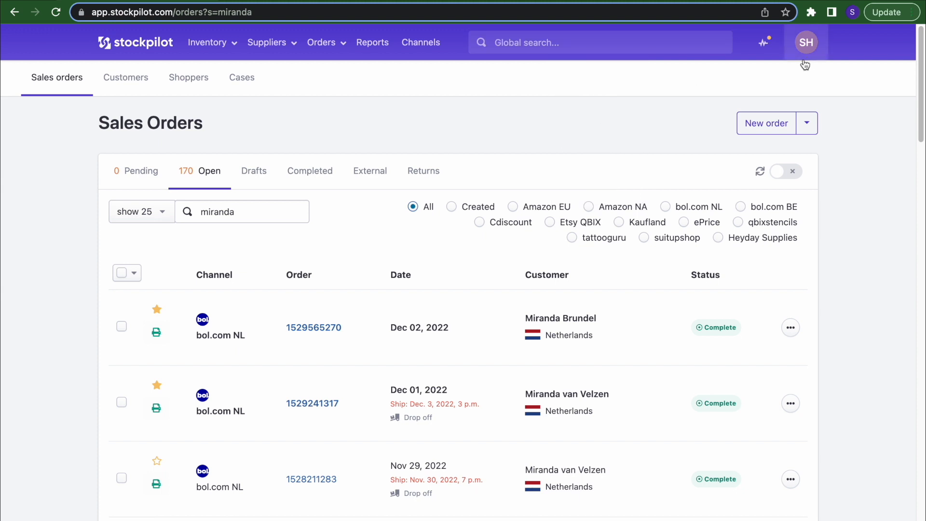
# - Open Account info from the SH avatar menu
pyautogui.click(807, 42)
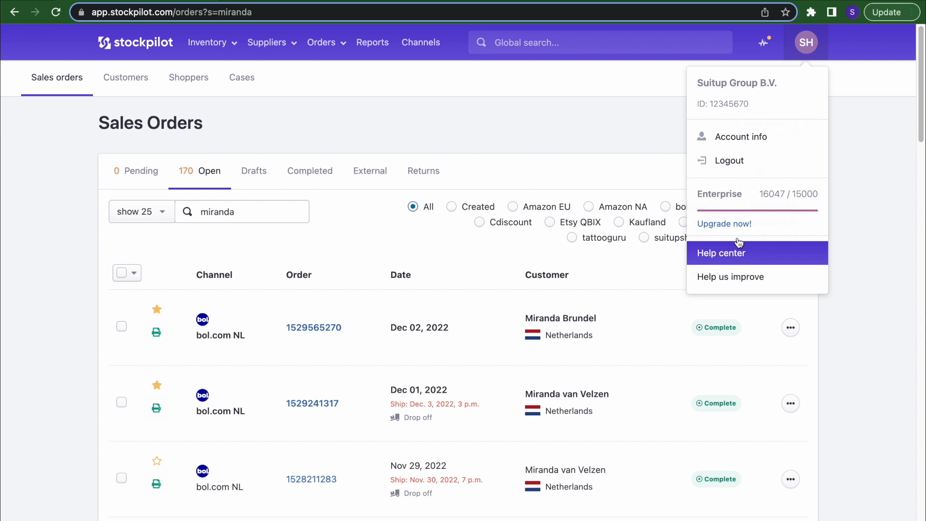
pyautogui.click(574, 130)
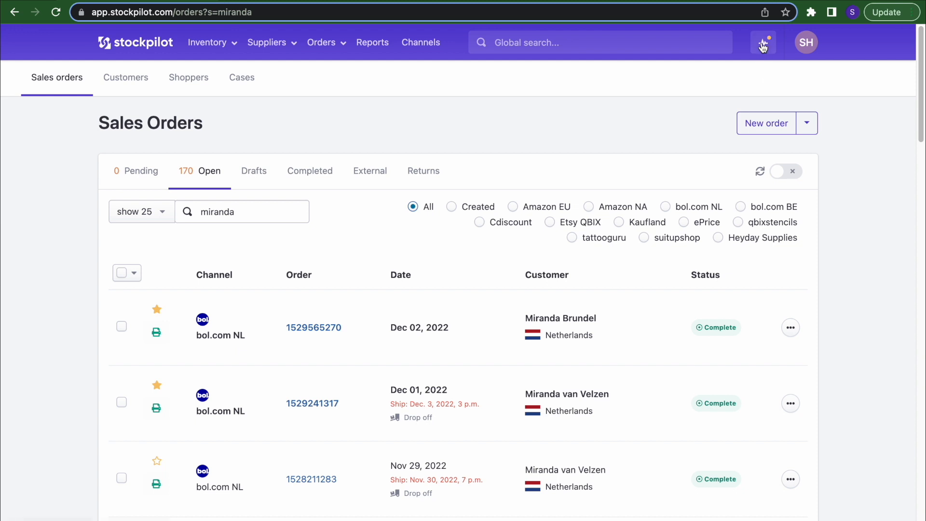
pyautogui.click(800, 46)
pyautogui.click(745, 140)
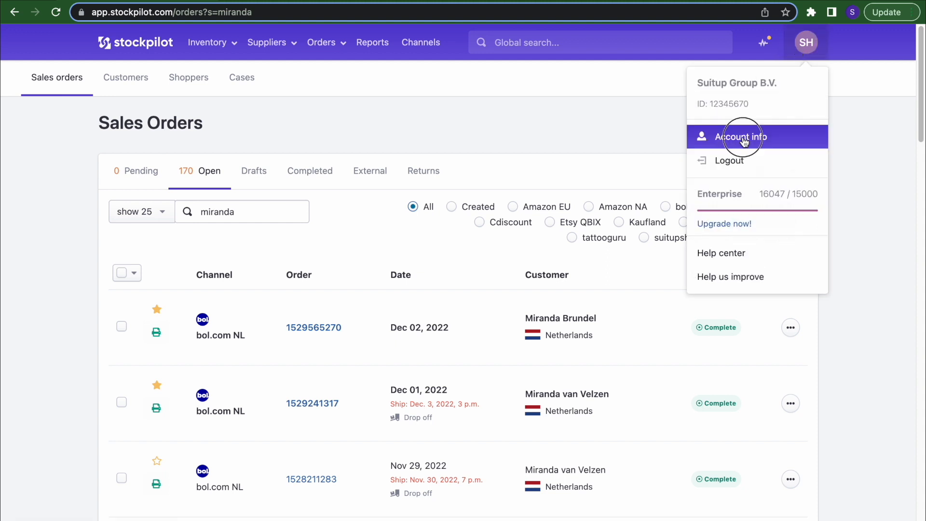
# - Review the Sales orders module settings, then list the warehouses: Laan van Waalhaven and the Amazon FBA sites
pyautogui.click(404, 145)
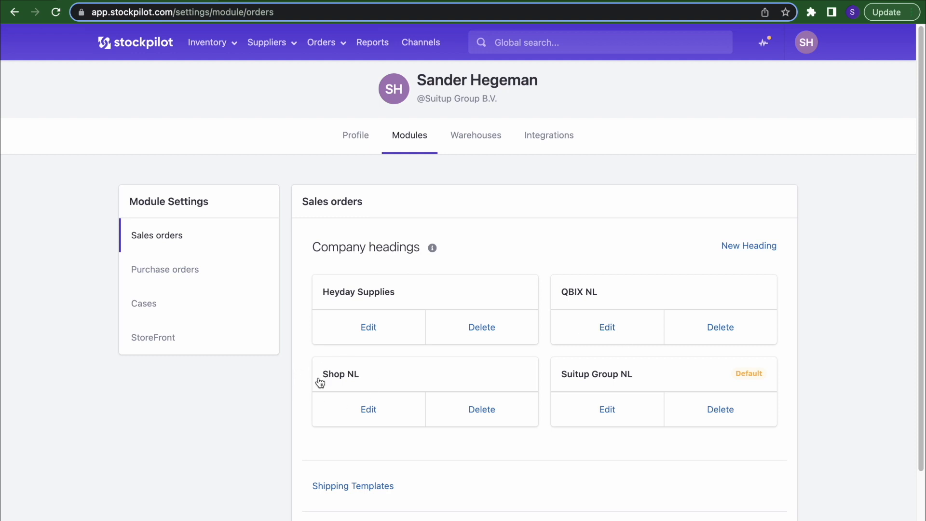
pyautogui.scroll(-3, 354, 475)
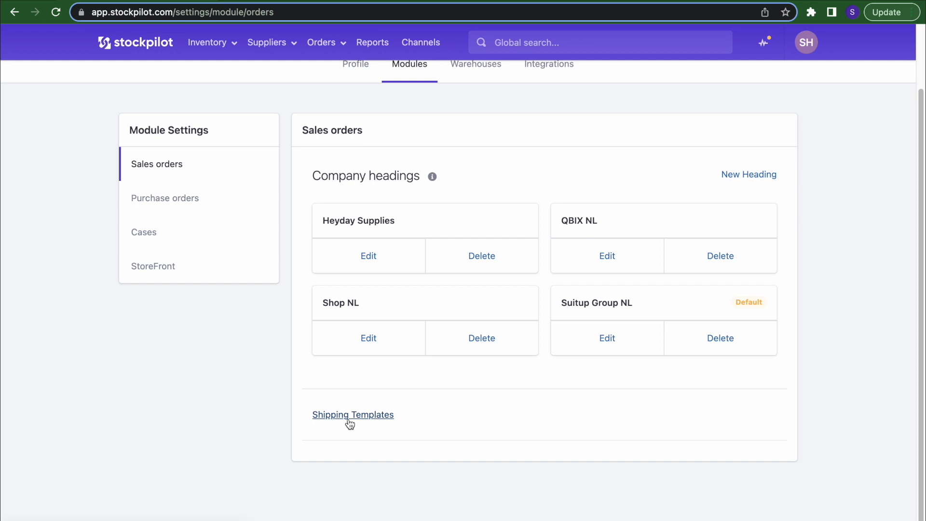
pyautogui.scroll(2, 277, 266)
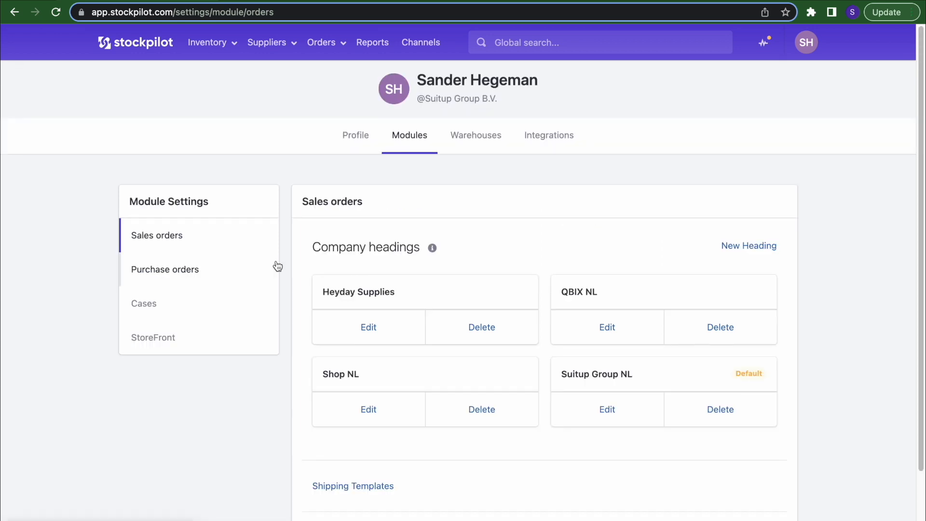
pyautogui.click(462, 148)
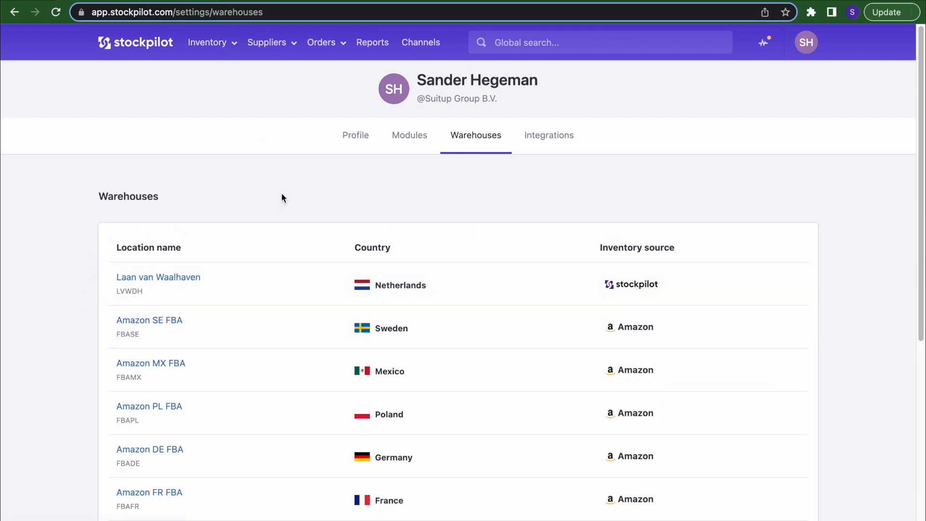
pyautogui.moveTo(623, 294)
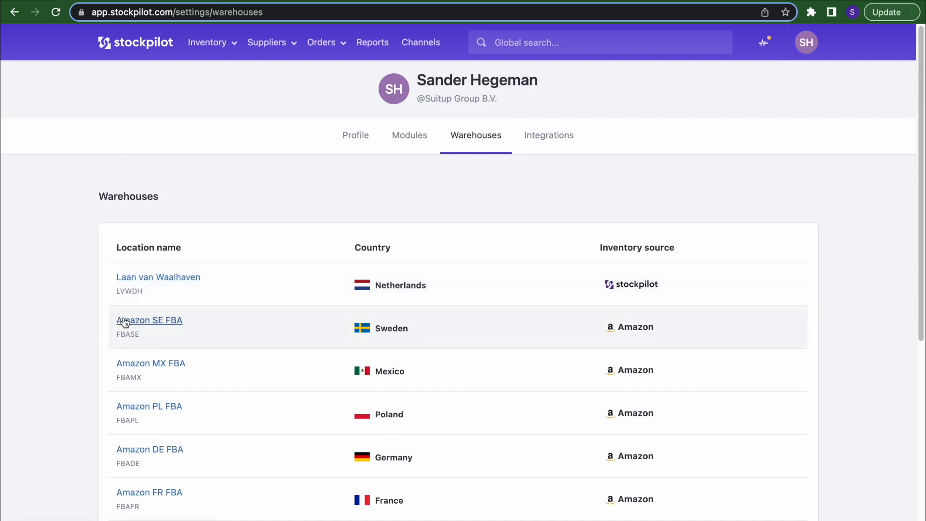
pyautogui.scroll(-5, 124, 323)
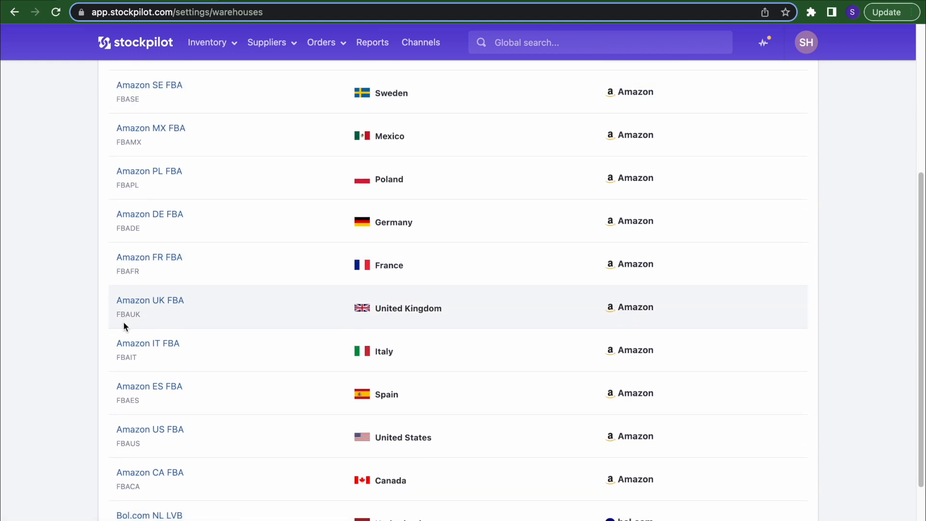
pyautogui.scroll(-2, 123, 325)
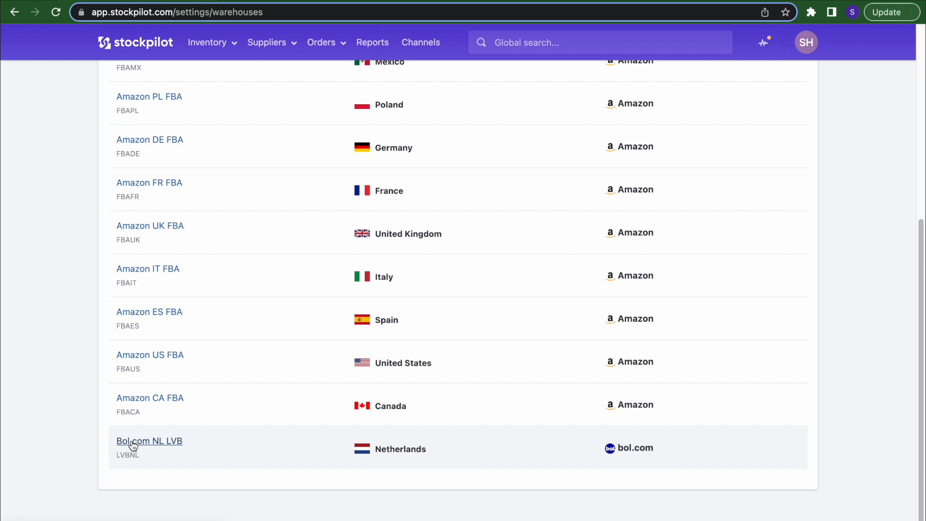
pyautogui.click(133, 442)
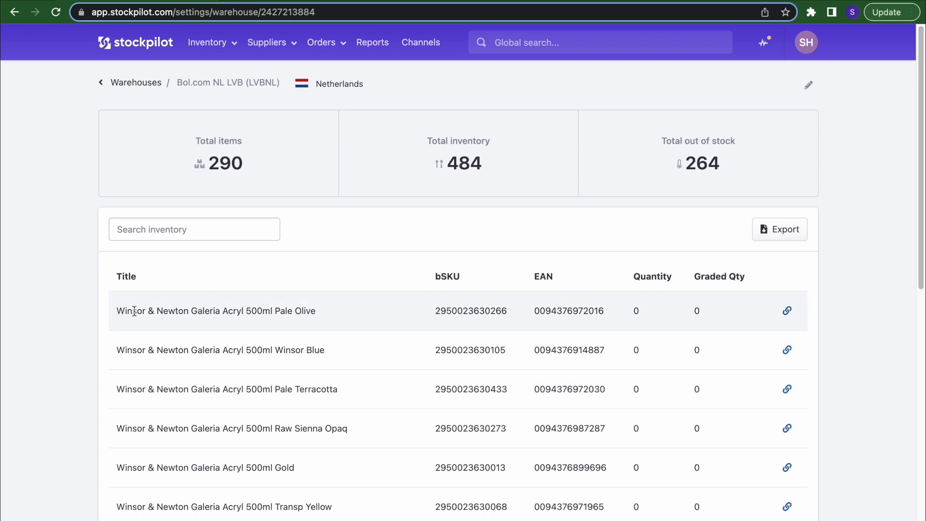
pyautogui.scroll(-10, 527, 297)
pyautogui.click(227, 431)
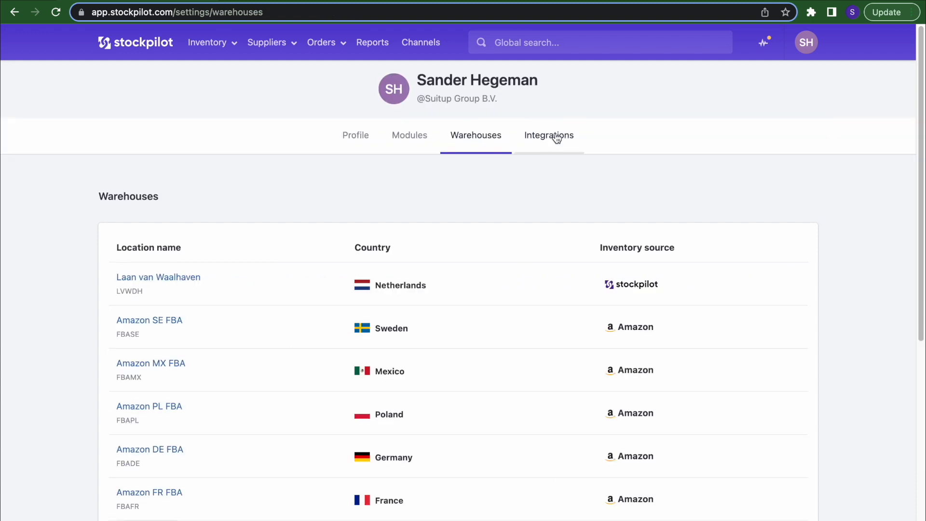
# - Start connecting MyParcel as a new shipping carrier, then return to the Integrations sales-channel list
pyautogui.click(557, 139)
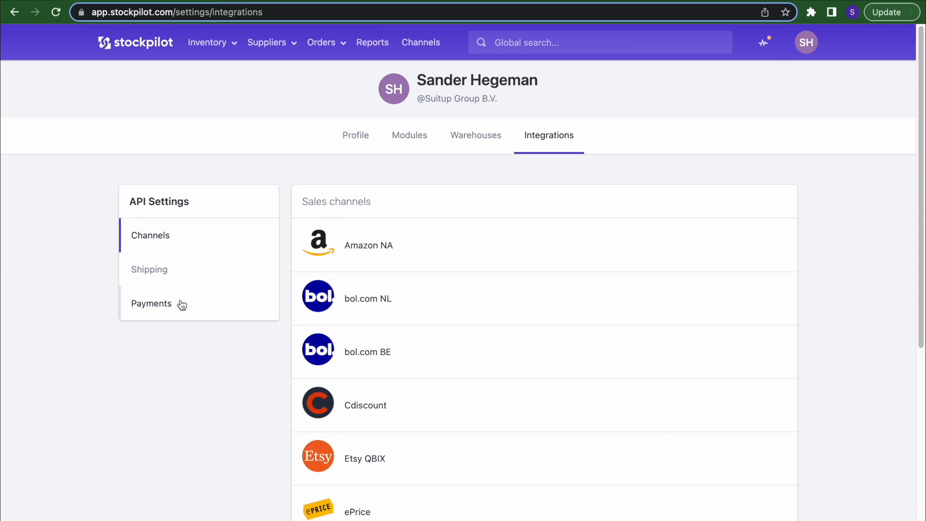
pyautogui.click(147, 265)
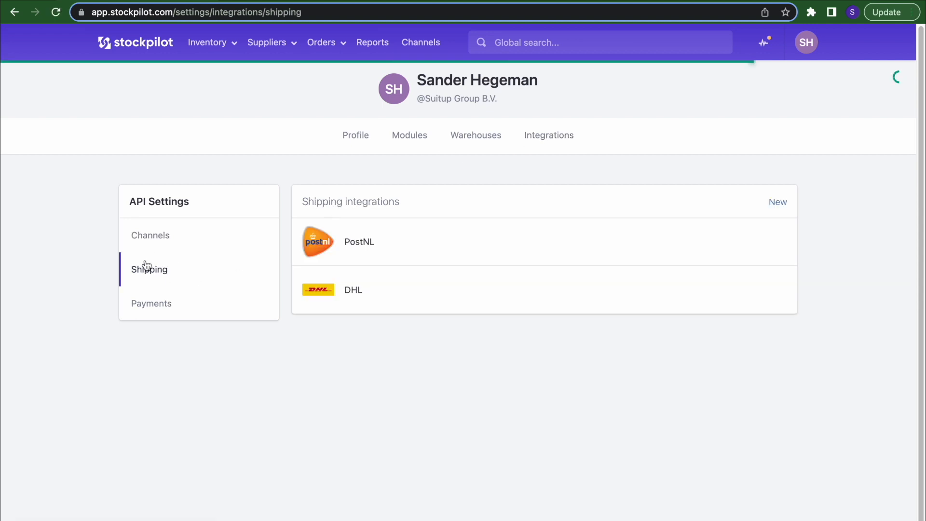
pyautogui.click(778, 202)
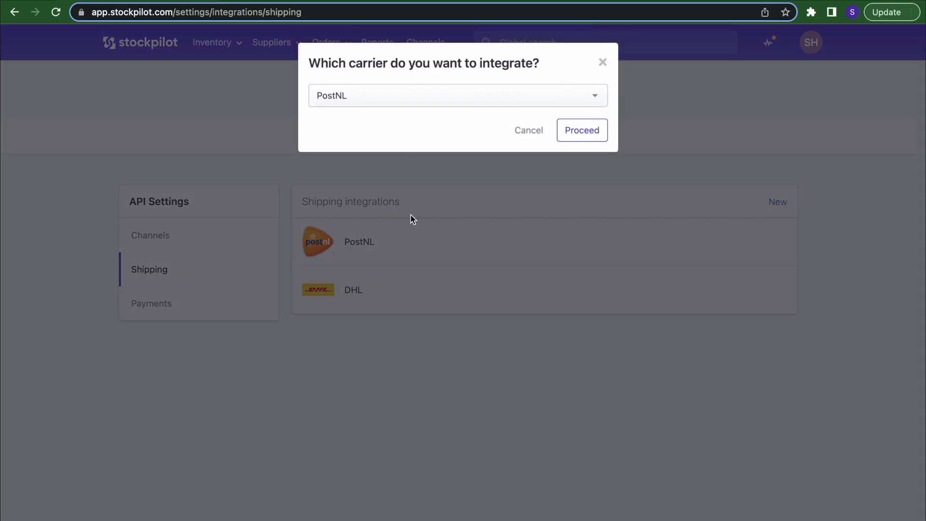
pyautogui.click(409, 94)
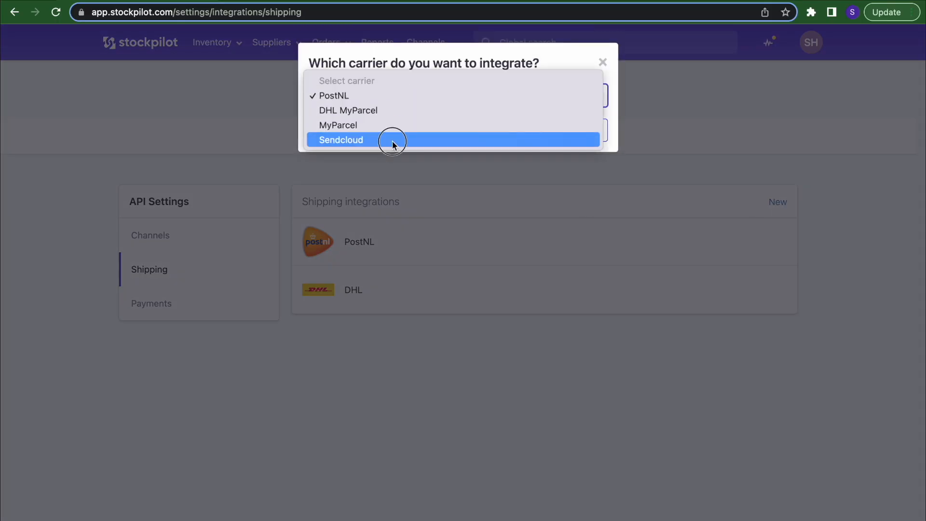
pyautogui.click(391, 125)
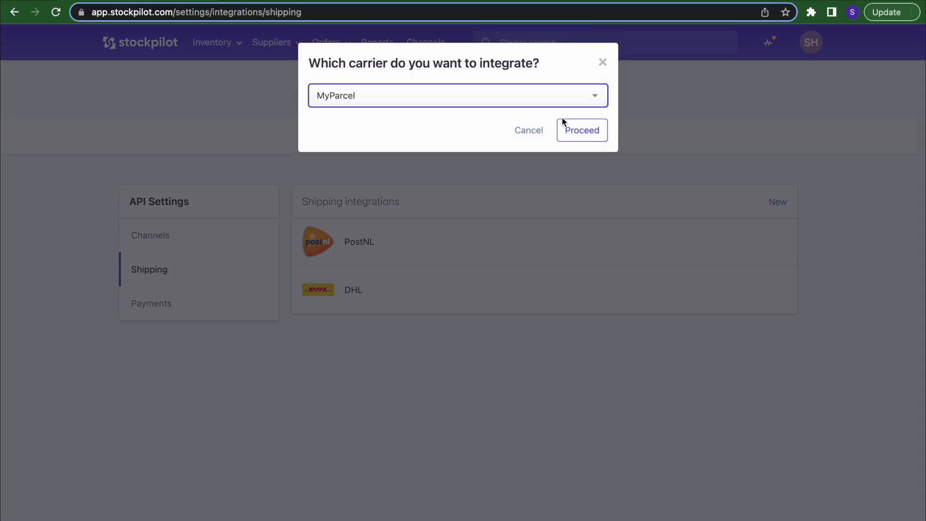
pyautogui.click(581, 131)
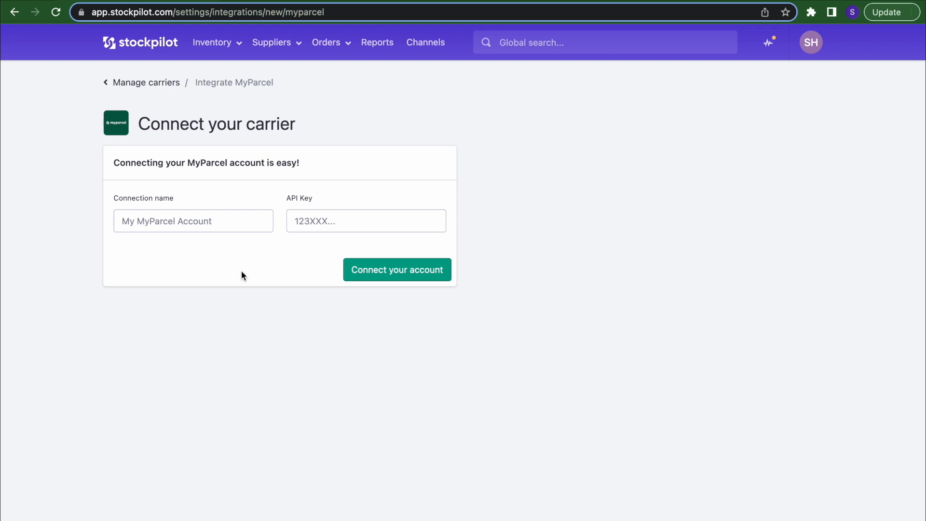
pyautogui.hscroll(-5, 241, 271)
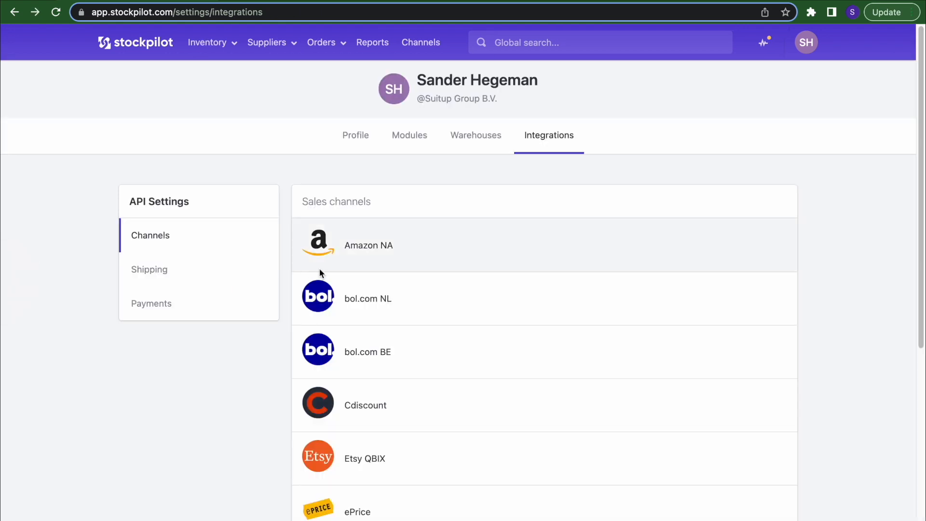
# - Open the PostNL carrier settings with the Shoebox (6550) and Letterbox (6945) codes, and cancel adding a new code
pyautogui.click(173, 276)
pyautogui.click(377, 238)
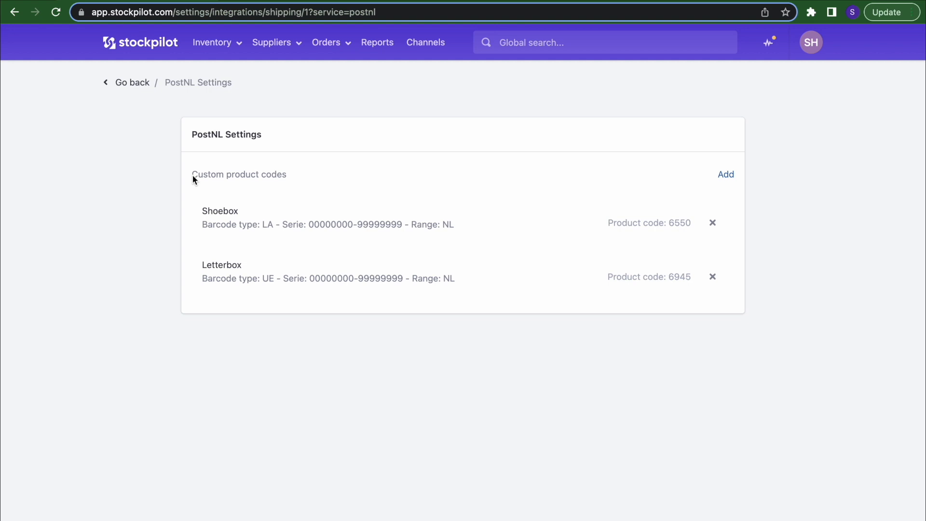
pyautogui.click(727, 174)
pyautogui.click(606, 203)
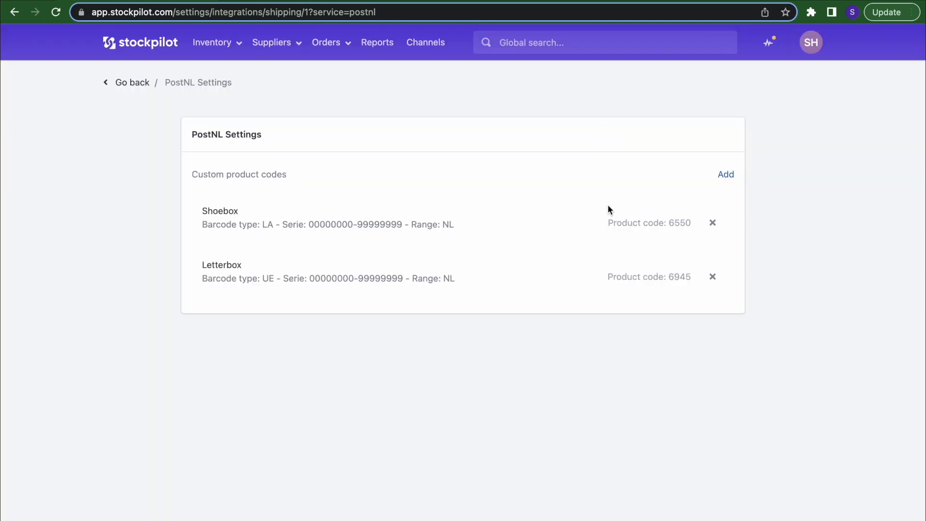